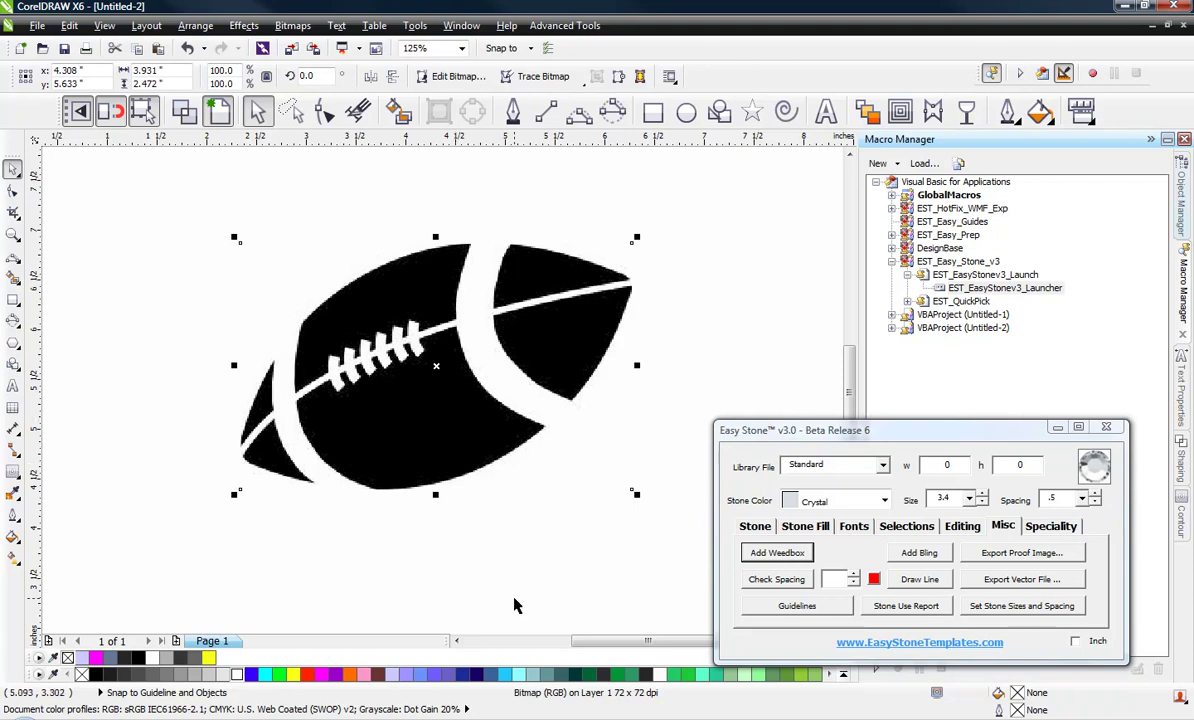
{"action": "left_click", "coordinate": [510, 602]}
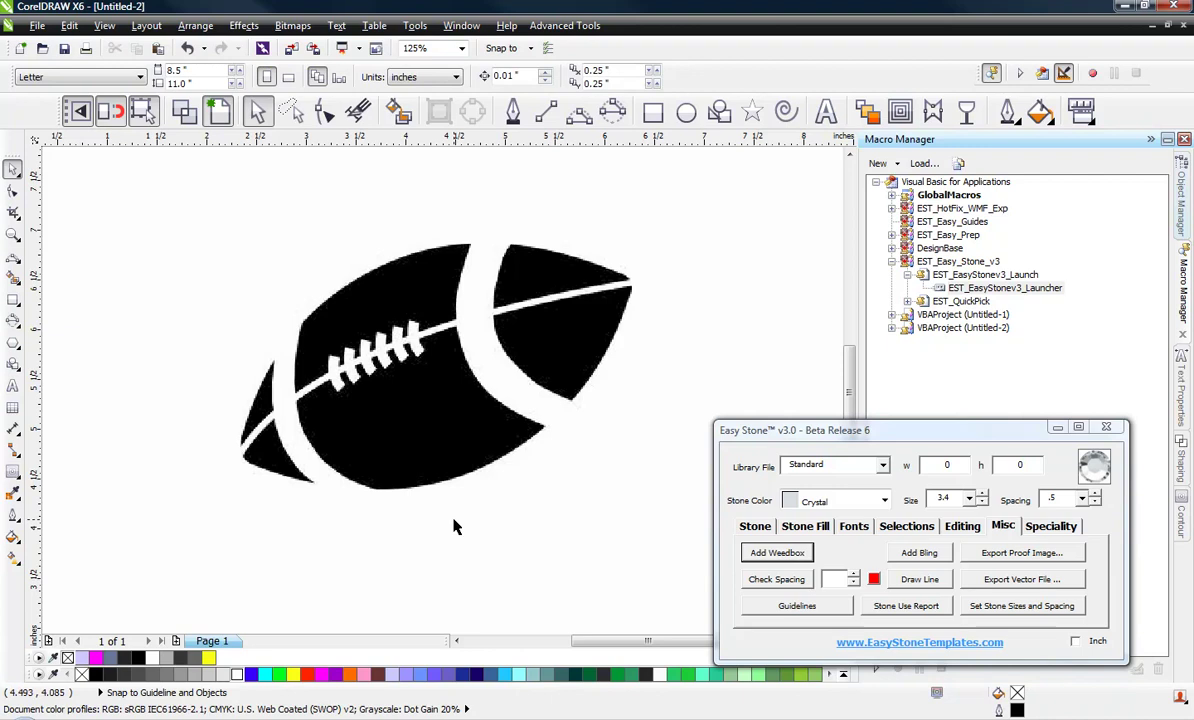
{"action": "left_click", "coordinate": [421, 427]}
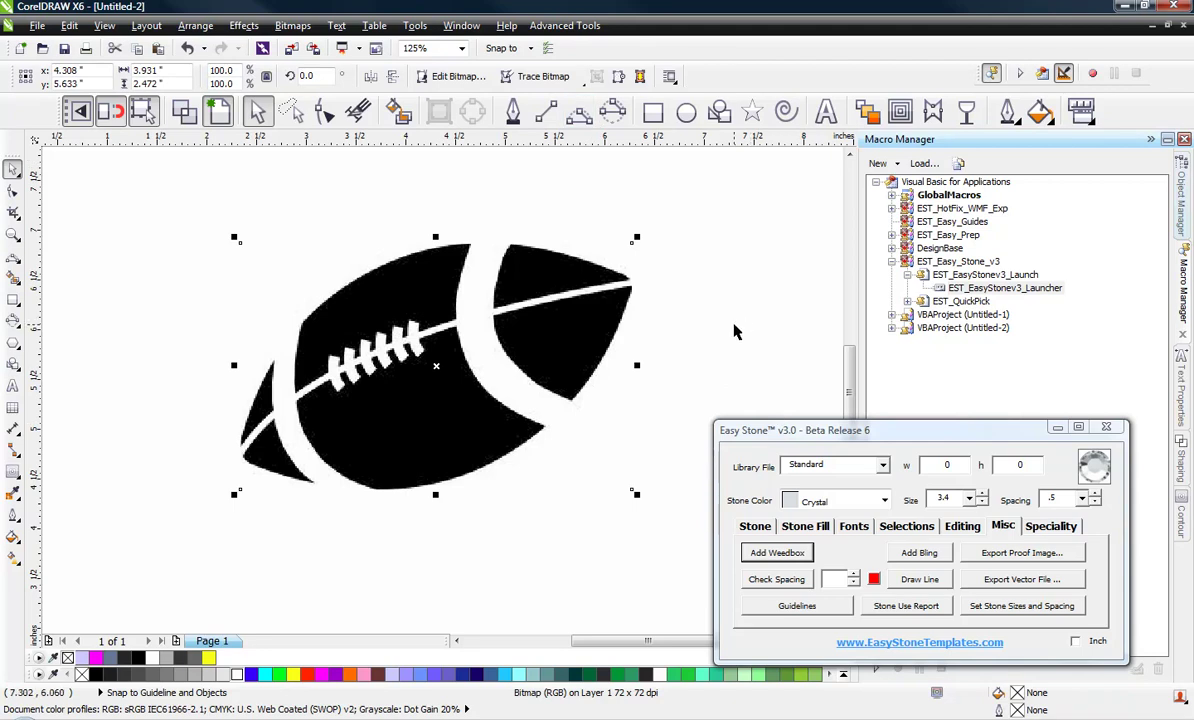
{"action": "left_click_drag", "start_coordinate": [582, 328], "coordinate": [572, 316]}
{"action": "left_click_drag", "start_coordinate": [354, 436], "coordinate": [360, 461]}
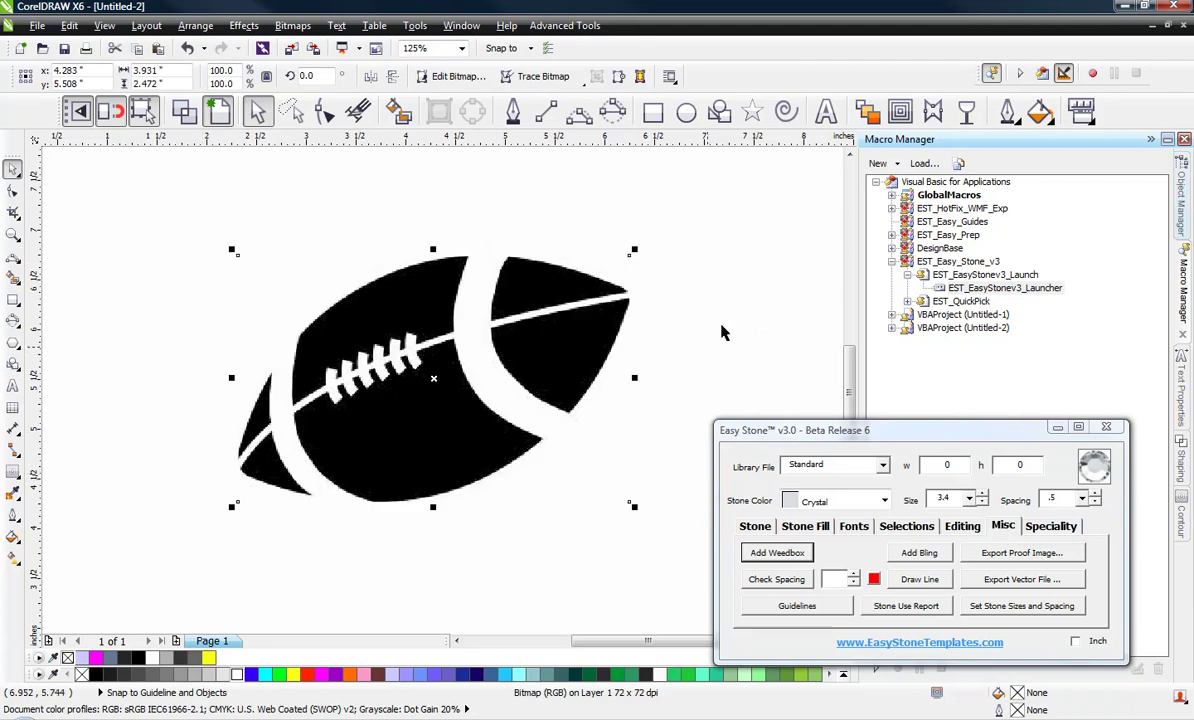
{"action": "scroll", "coordinate": [395, 300], "scroll_direction": "down", "scroll_amount": 2}
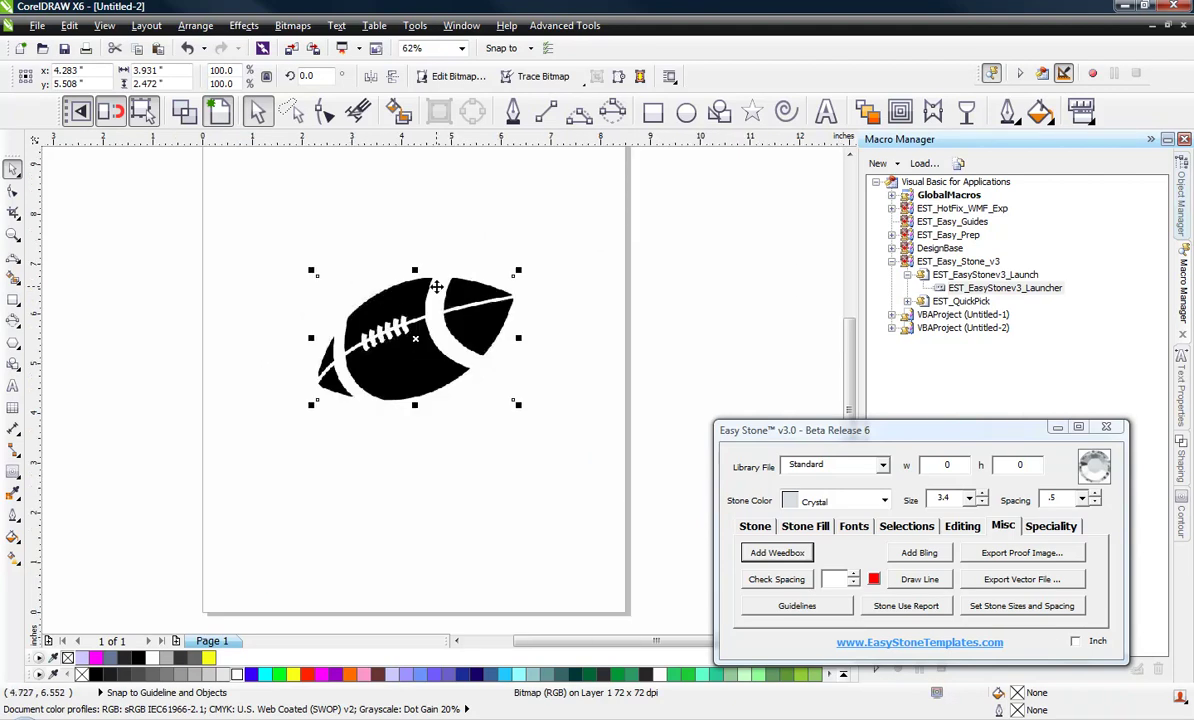
{"action": "scroll", "coordinate": [436, 287], "scroll_direction": "up", "scroll_amount": 2}
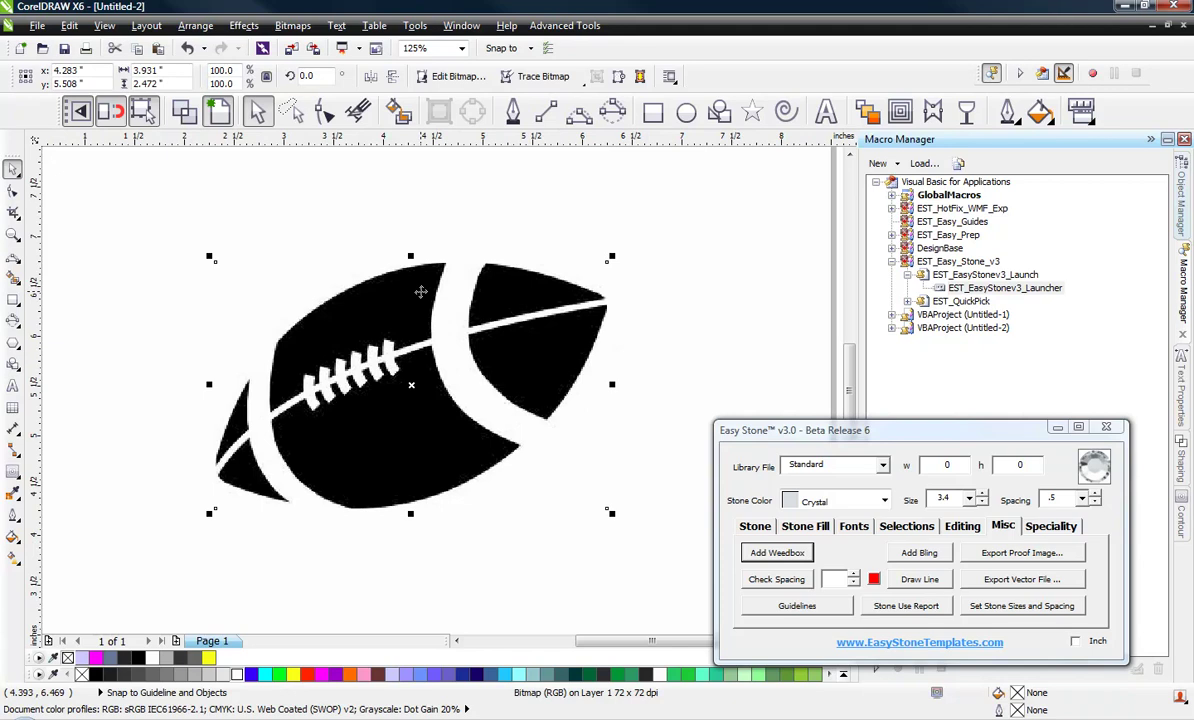
{"action": "scroll", "coordinate": [360, 391], "scroll_direction": "up", "scroll_amount": 1}
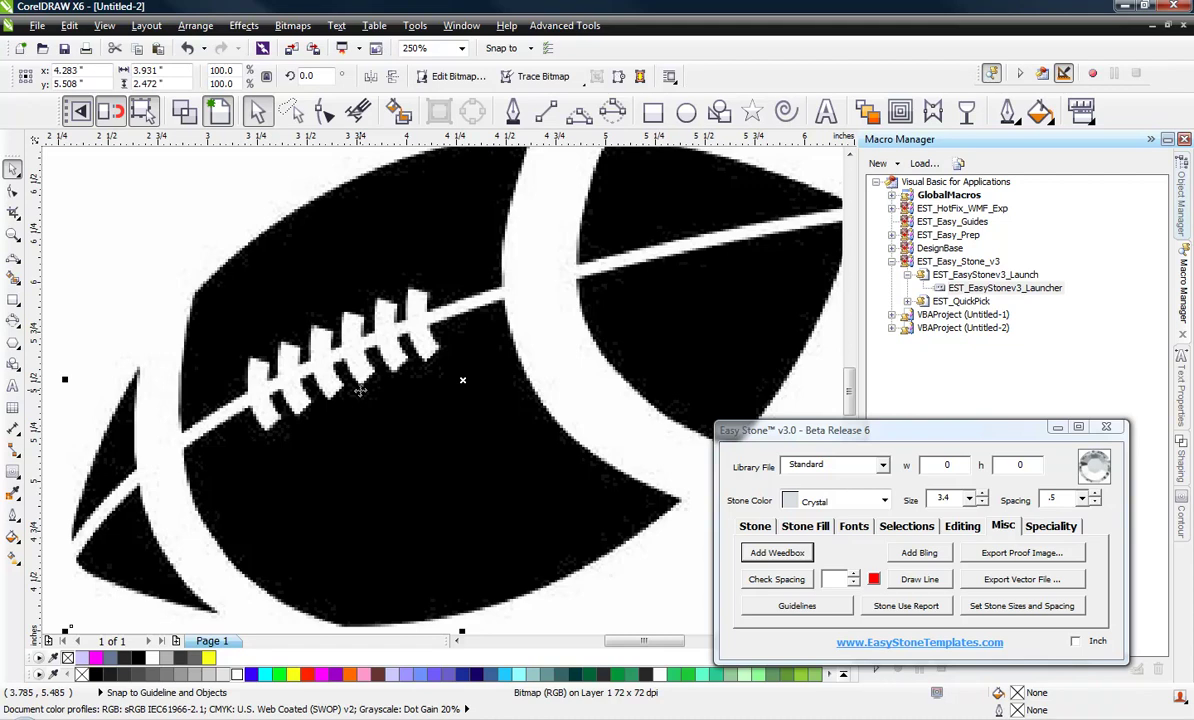
{"action": "scroll", "coordinate": [360, 391], "scroll_direction": "down", "scroll_amount": 1}
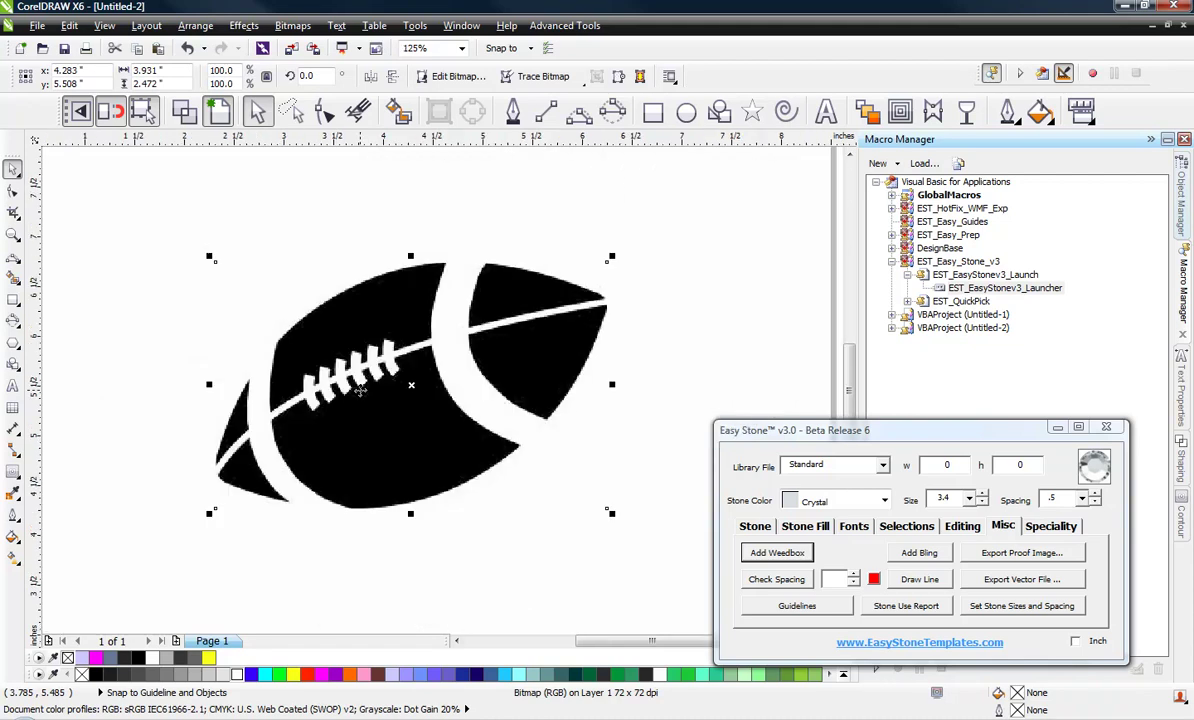
{"action": "left_click", "coordinate": [370, 535]}
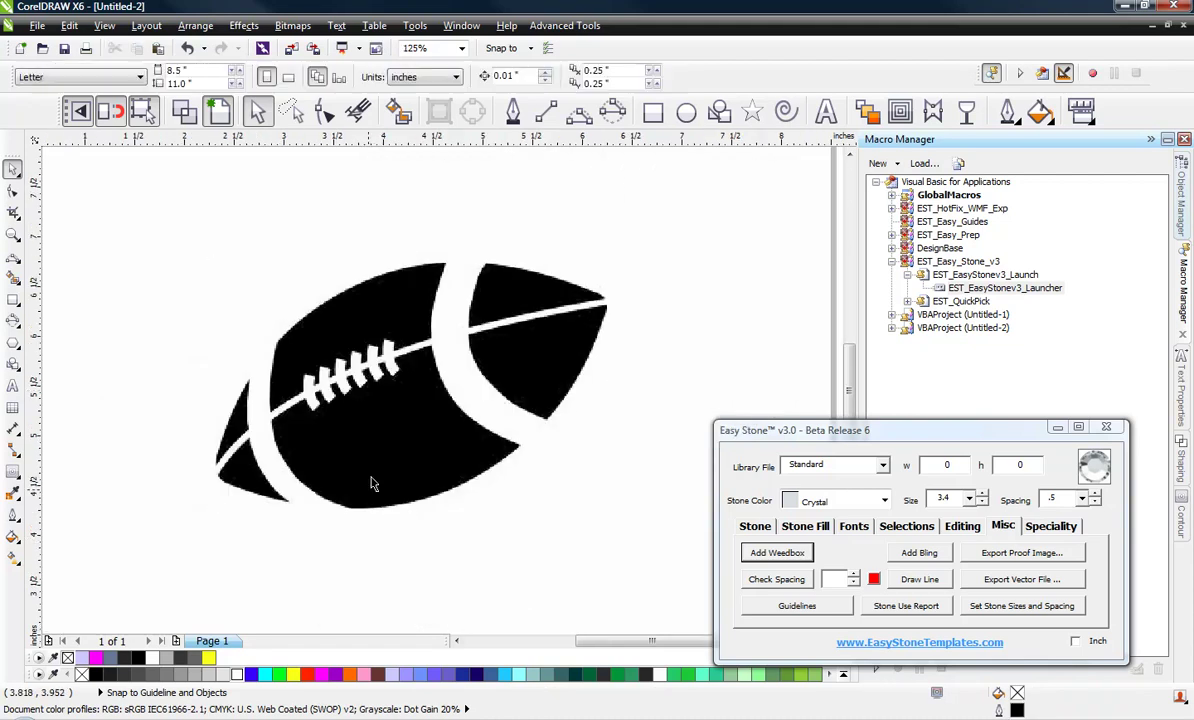
Resize the football bitmap with Set Size, measuring from its left tip to its right tip and entering a width of 7 inches
{"action": "left_click", "coordinate": [378, 463]}
{"action": "left_click_drag", "start_coordinate": [378, 463], "coordinate": [375, 448]}
{"action": "left_click", "coordinate": [1052, 525]}
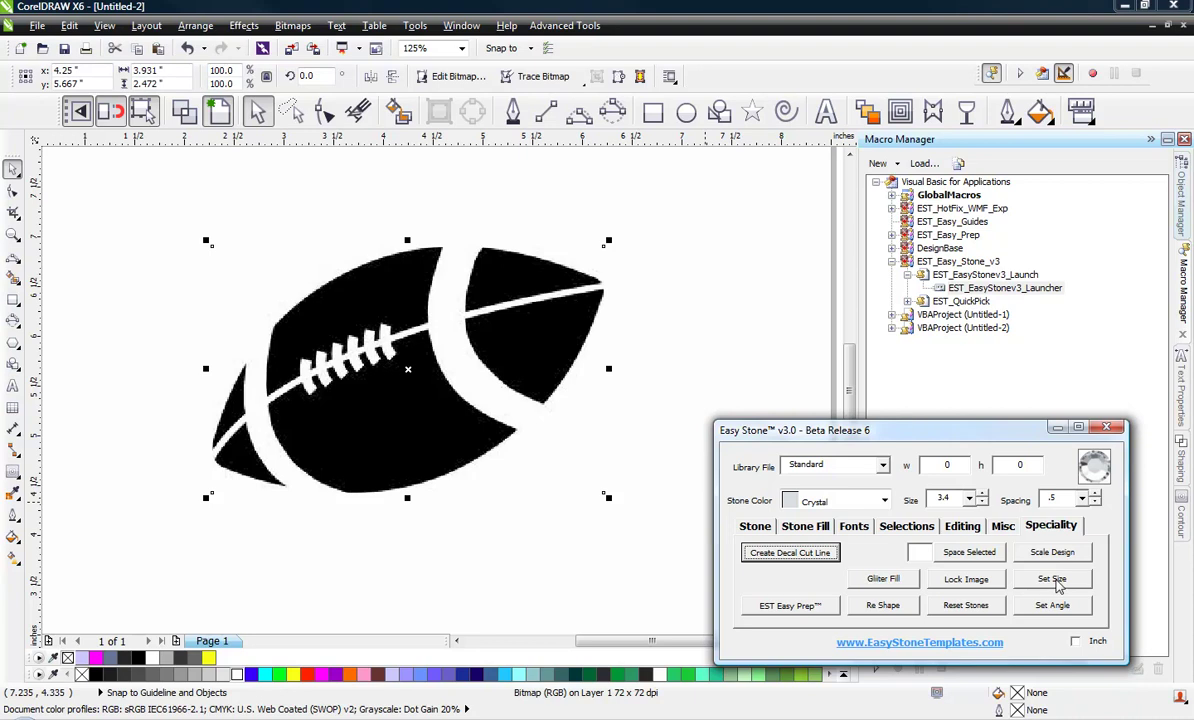
{"action": "left_click", "coordinate": [1055, 580]}
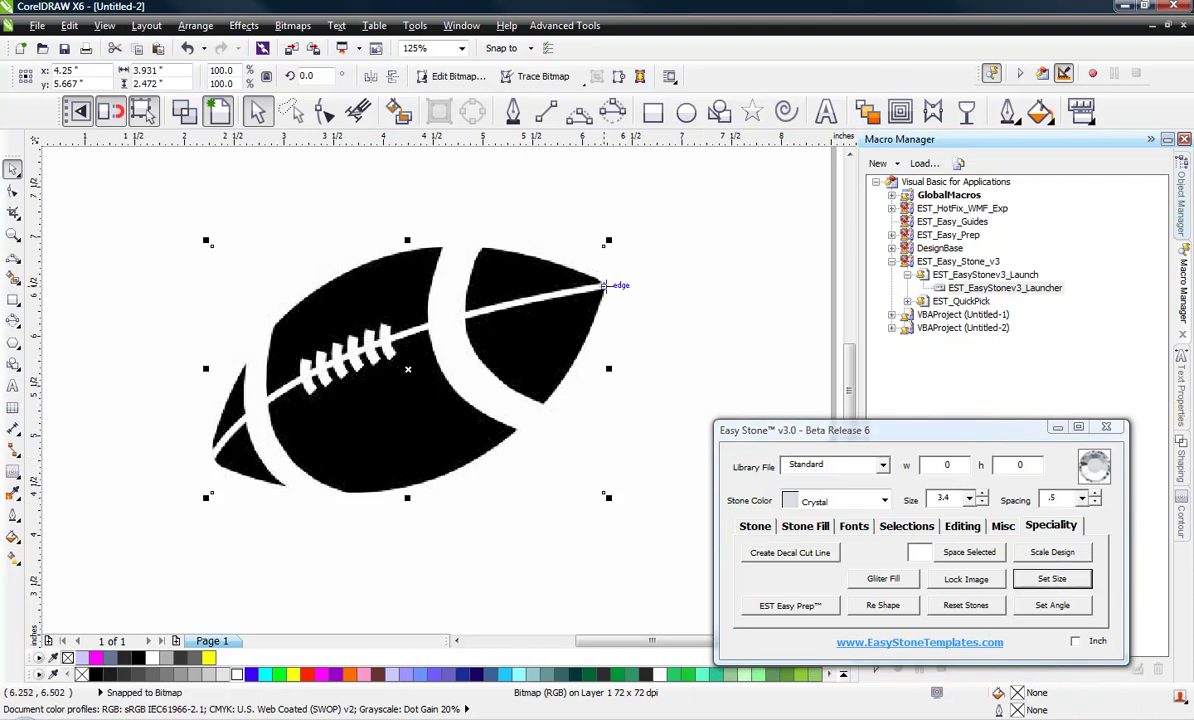
{"action": "left_click", "coordinate": [603, 289]}
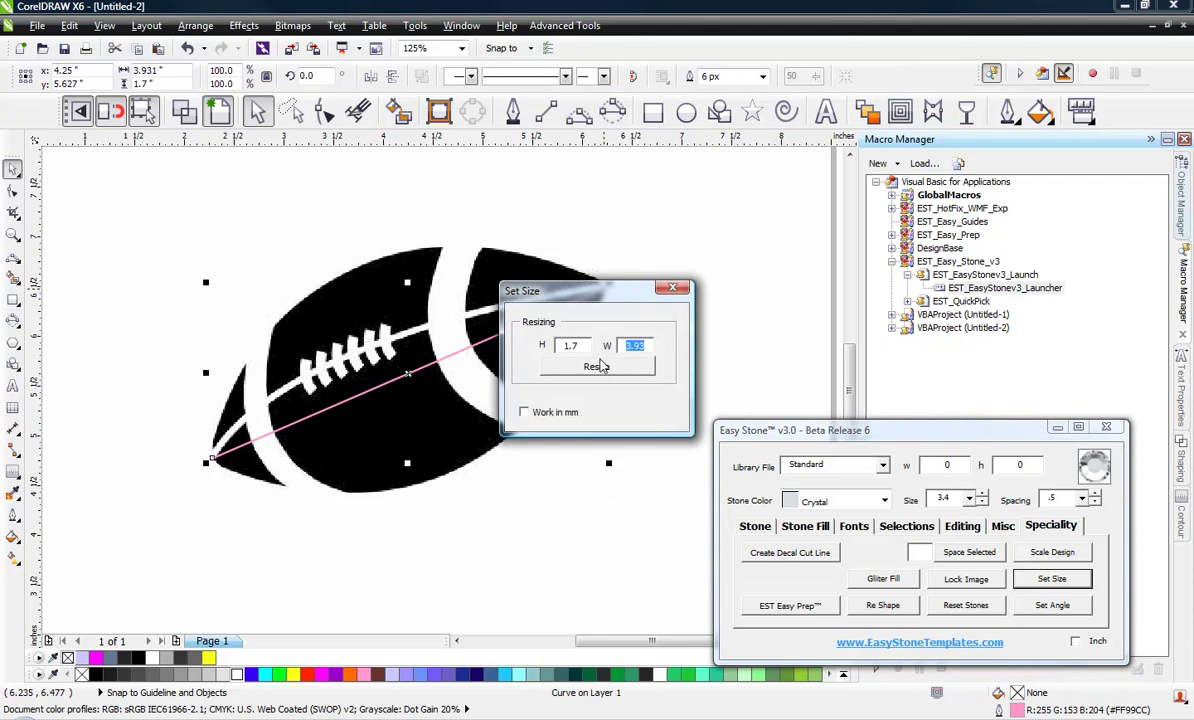
{"action": "type", "text": "7"}
{"action": "left_click", "coordinate": [591, 368]}
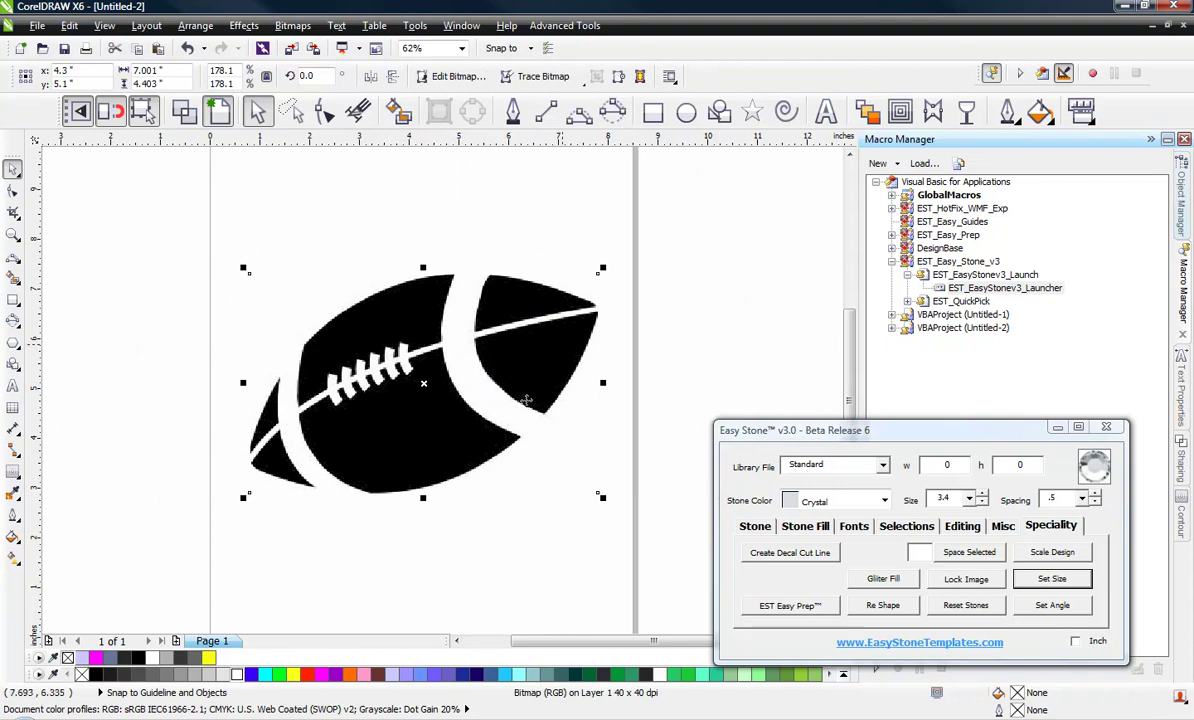
Lock the football bitmap with Lock Image as a faded background for tracing
{"action": "left_click", "coordinate": [488, 541]}
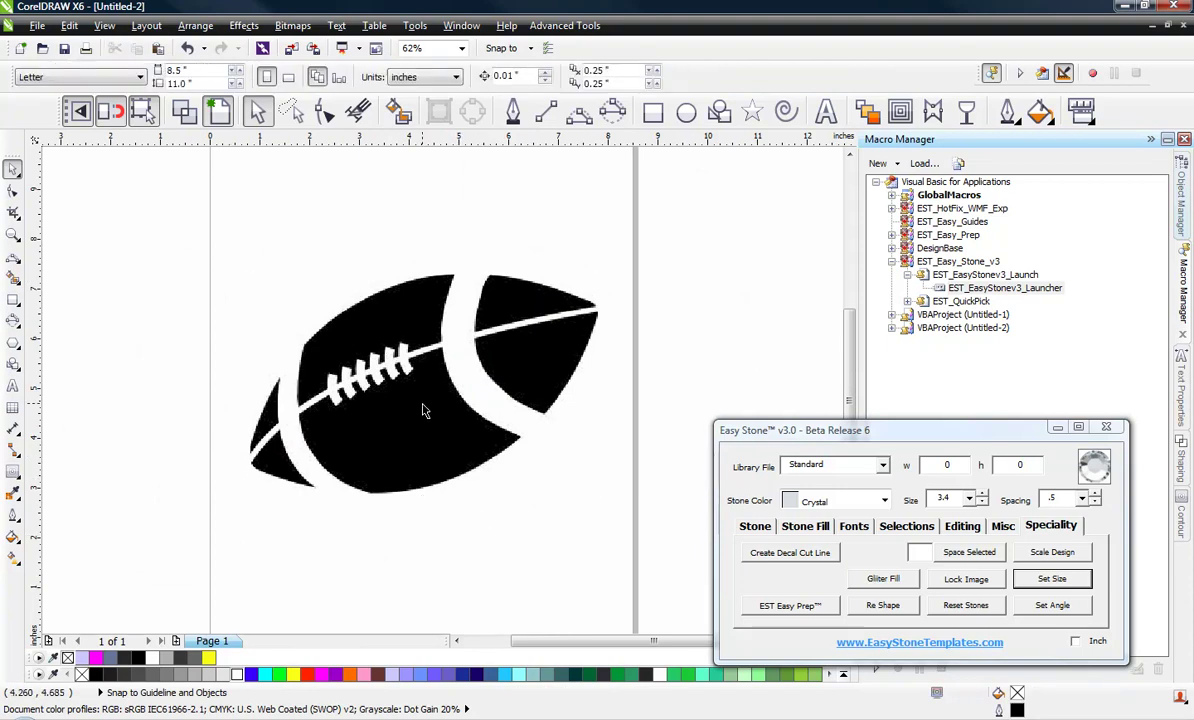
{"action": "left_click", "coordinate": [423, 408]}
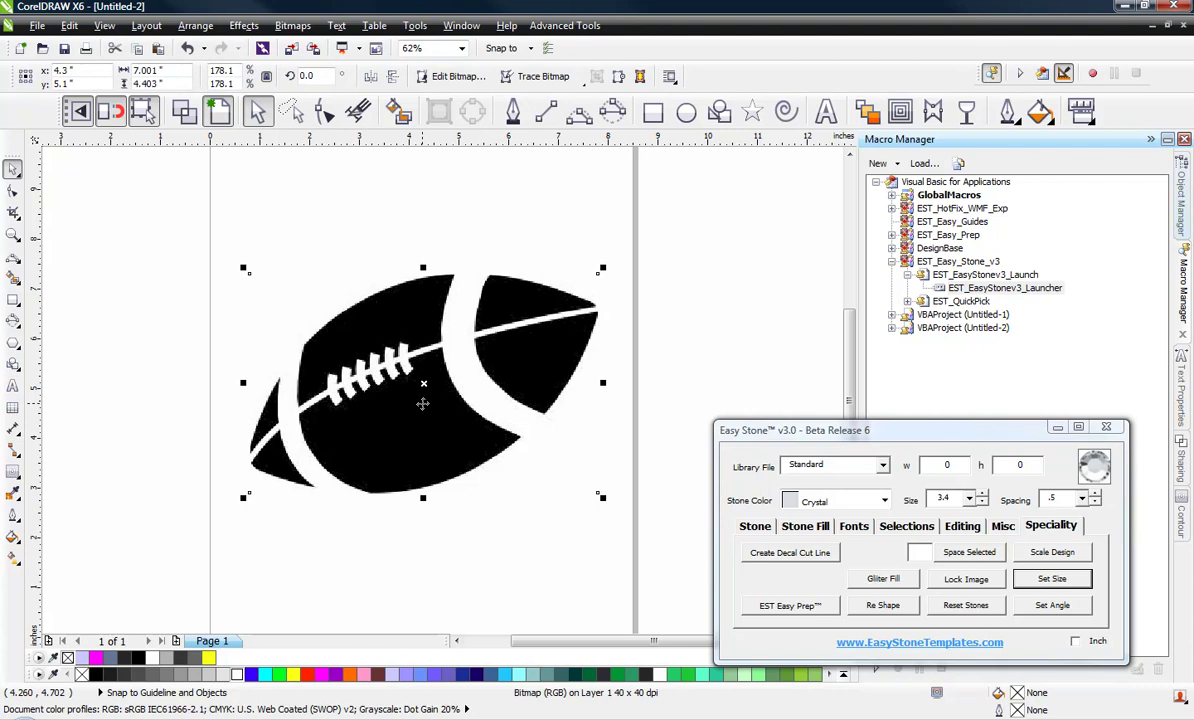
{"action": "left_click", "coordinate": [966, 580]}
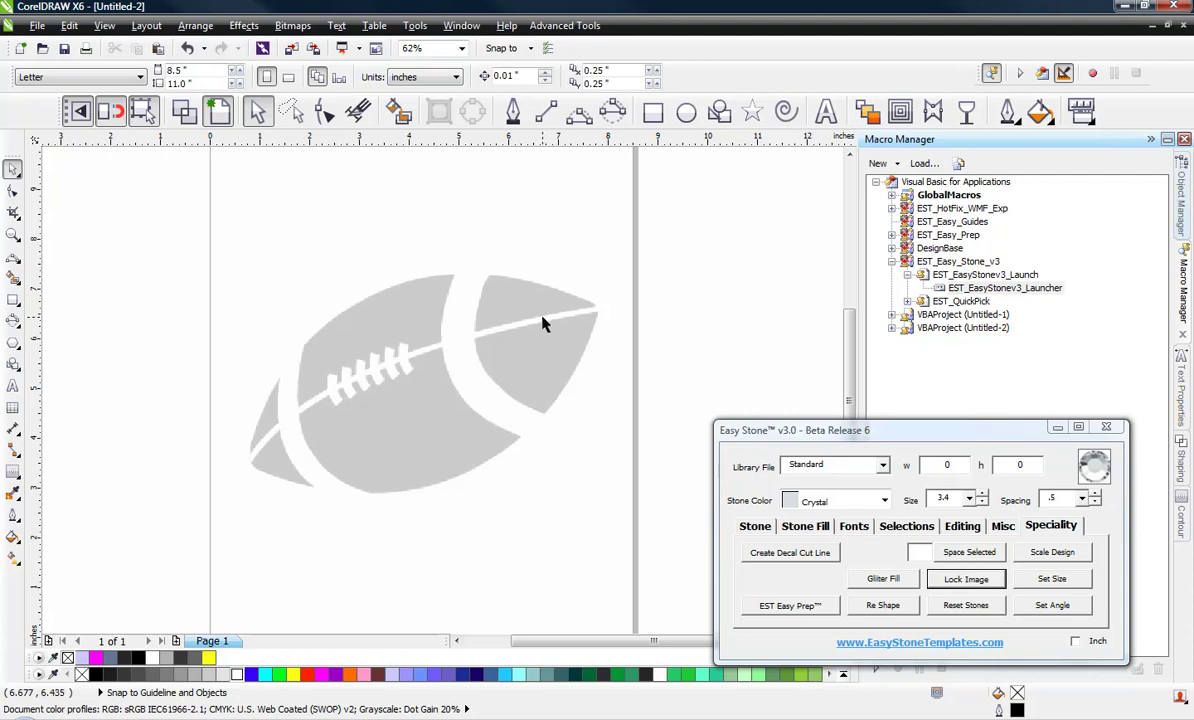
Trace the football's lower edge with a 3-point curve from the right tip to the left tip, about 7 by 3.5 inches
{"action": "left_click", "coordinate": [582, 117]}
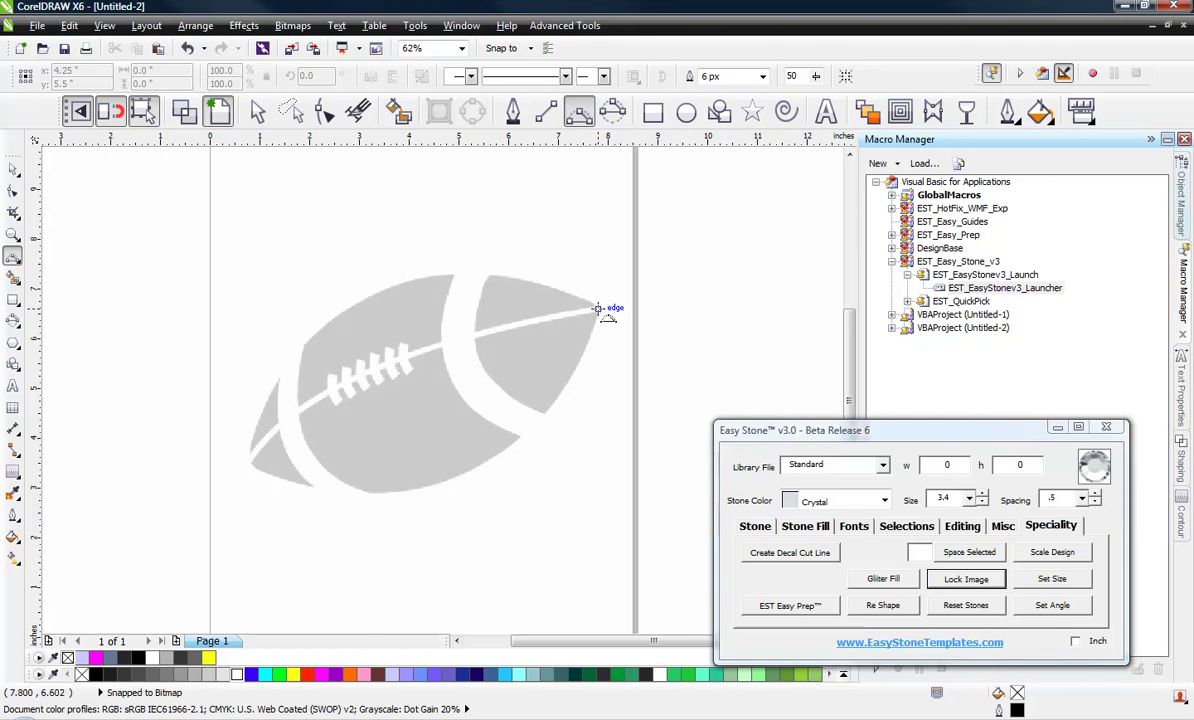
{"action": "left_click_drag", "start_coordinate": [598, 307], "coordinate": [249, 462]}
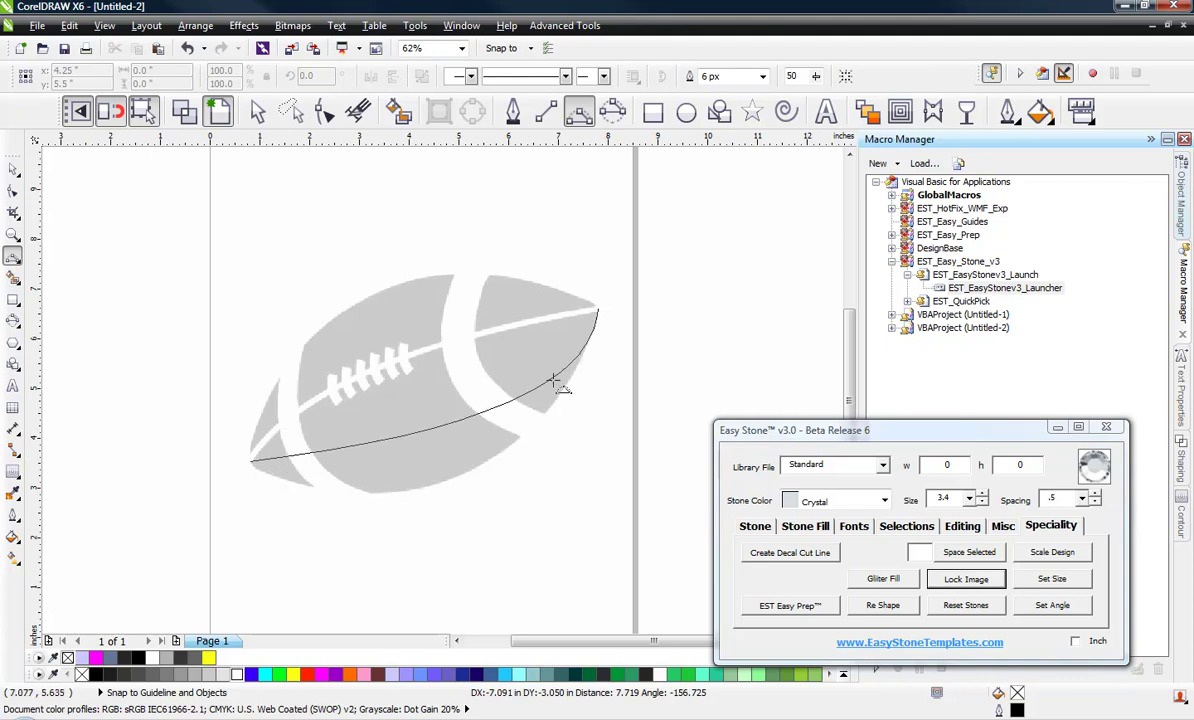
{"action": "left_click", "coordinate": [485, 462]}
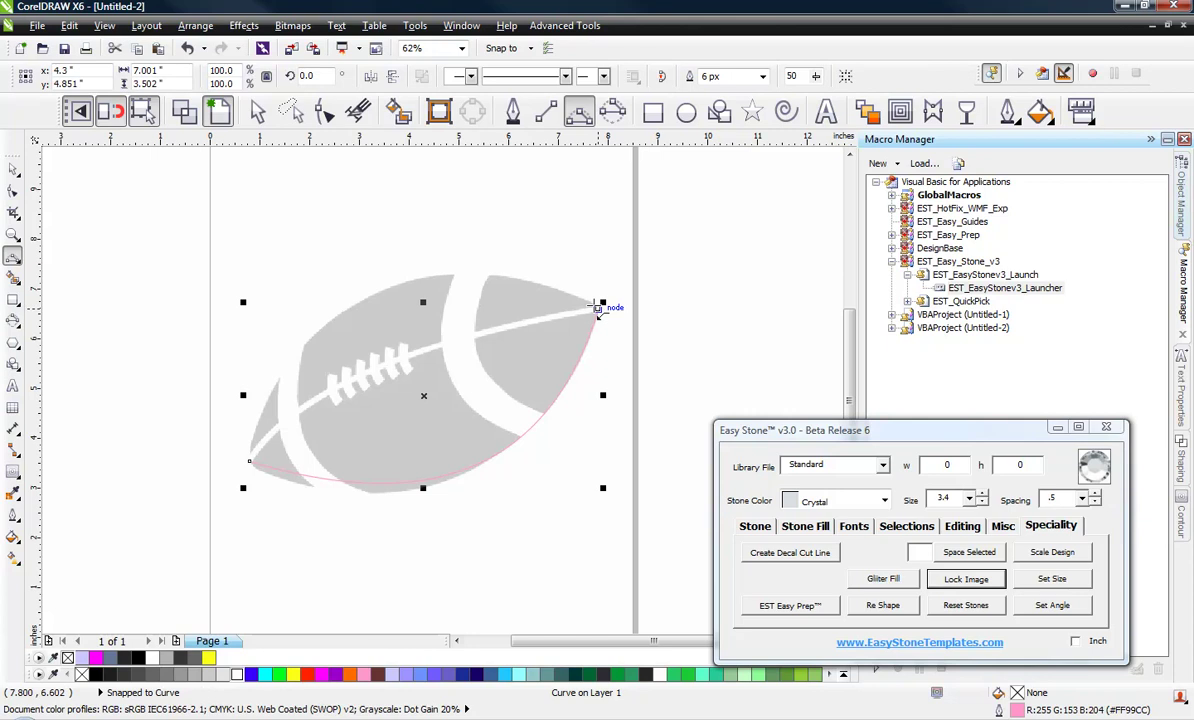
{"action": "left_click", "coordinate": [599, 302]}
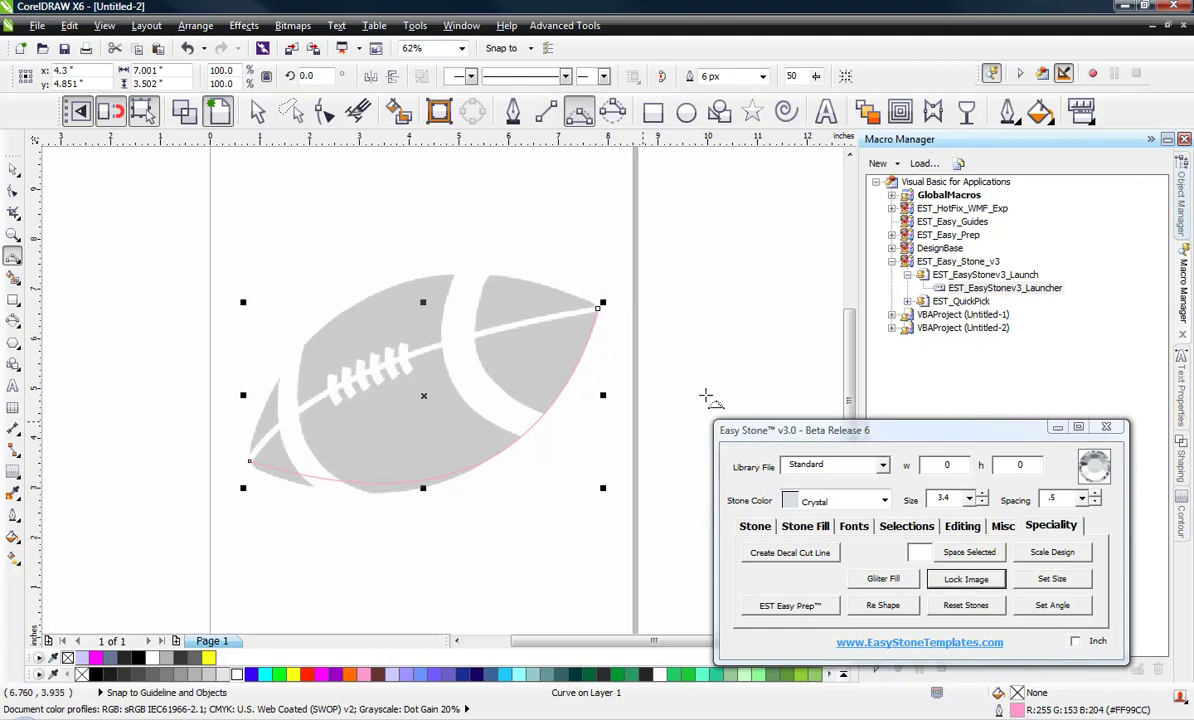
{"action": "key", "text": "Escape"}
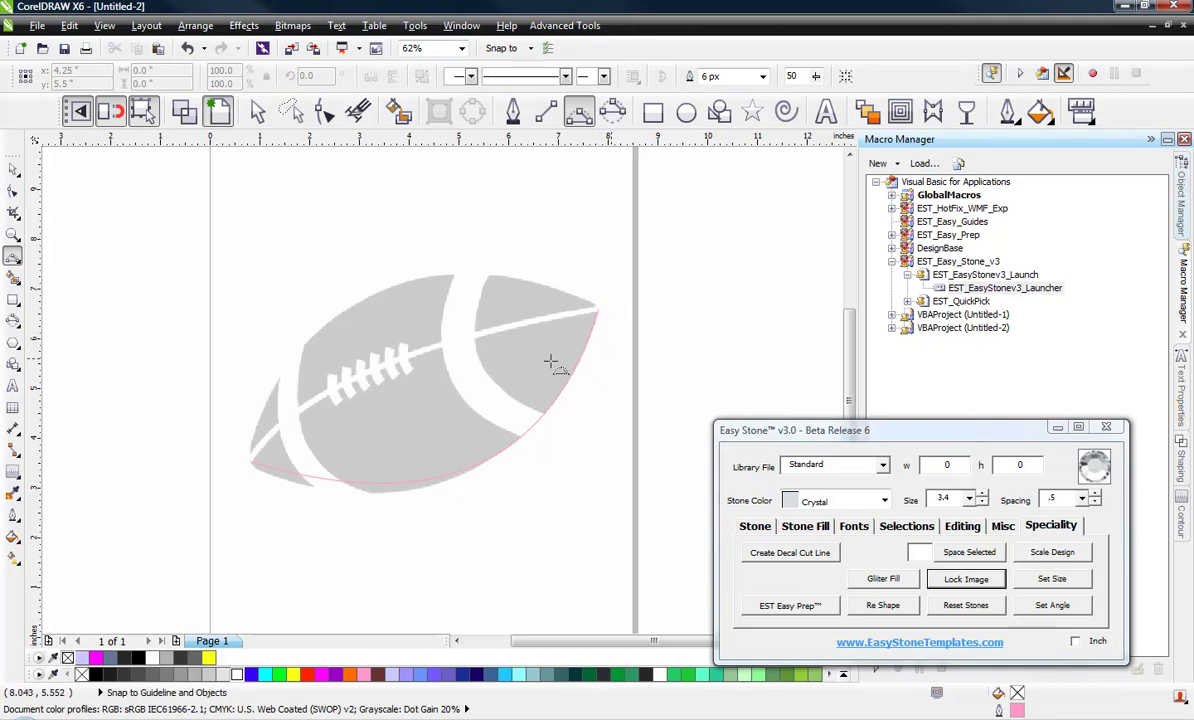
Select the lower curve and extend it with a 3-point curve along the football's upper edge, joining both tips into a closed outline
{"action": "left_click", "coordinate": [14, 174]}
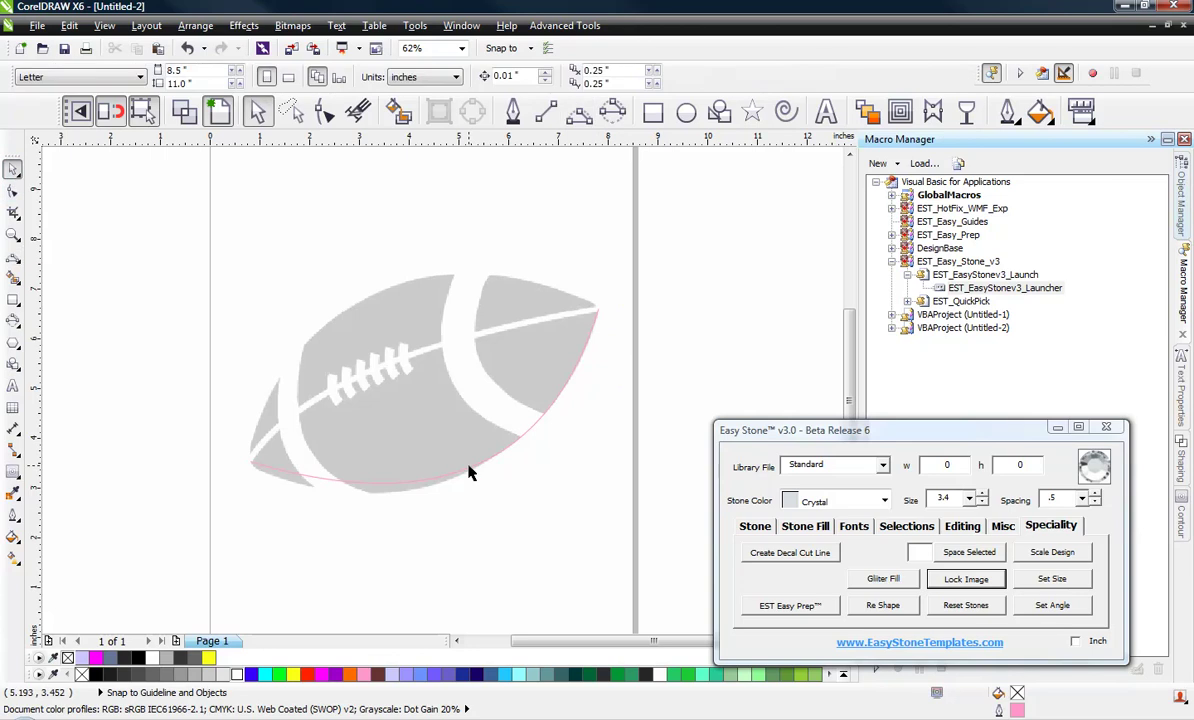
{"action": "left_click", "coordinate": [472, 476]}
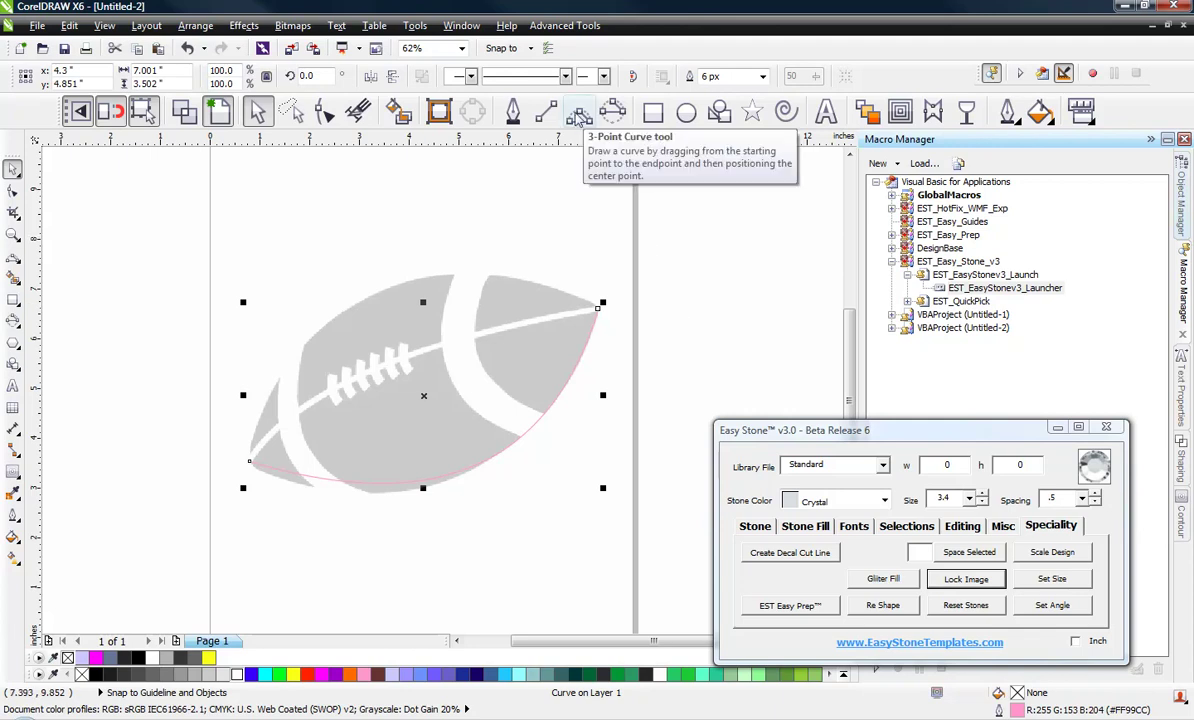
{"action": "left_click", "coordinate": [578, 117]}
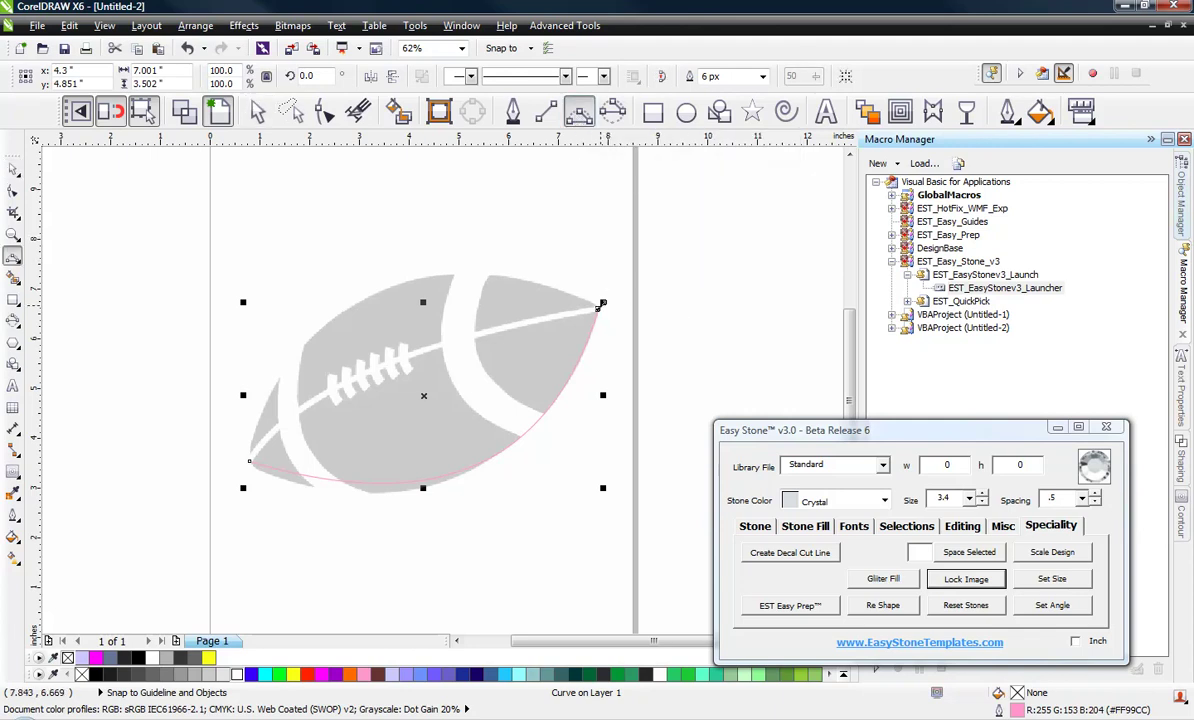
{"action": "left_click_drag", "start_coordinate": [597, 309], "coordinate": [249, 457]}
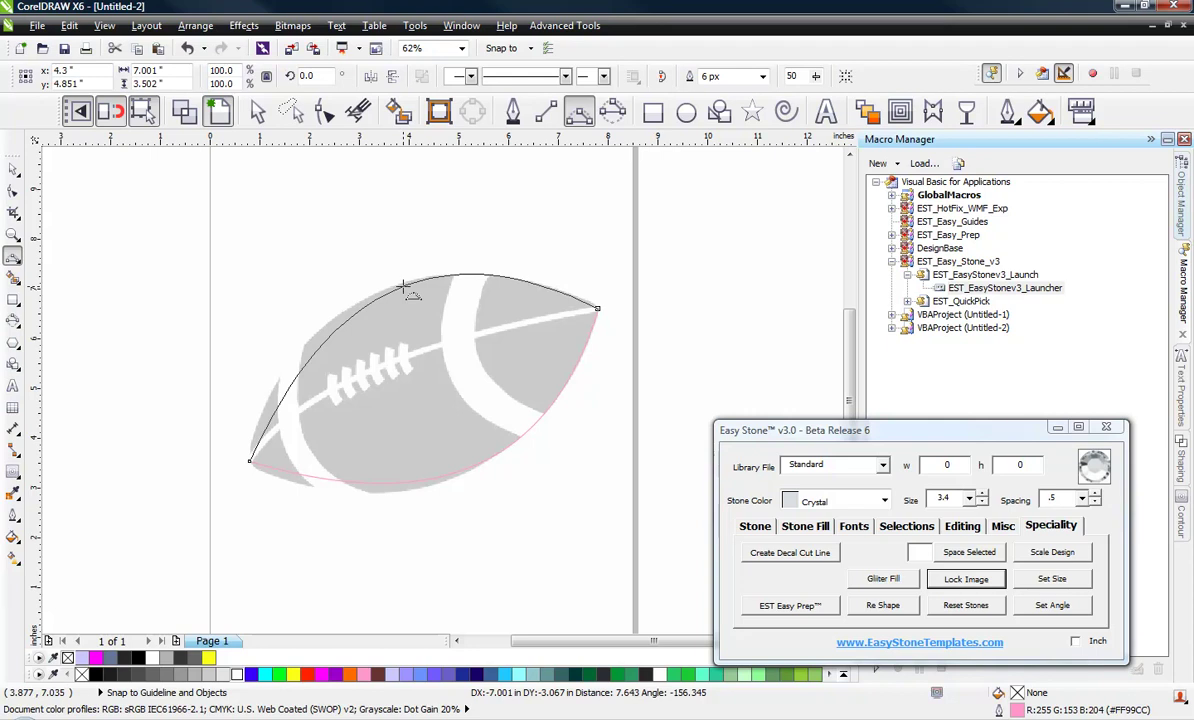
{"action": "left_click", "coordinate": [403, 288]}
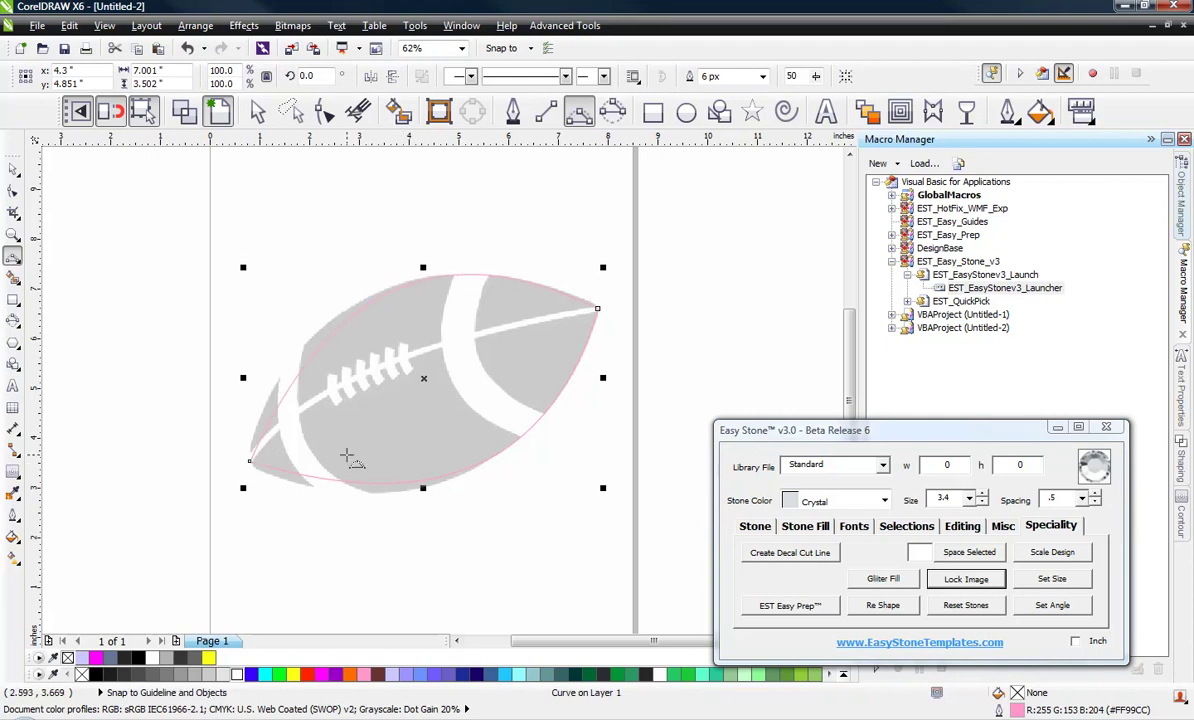
Reshape the outline by adjusting the curve handles at both tips so it follows the football's lower and upper-left edges
{"action": "left_click", "coordinate": [325, 113]}
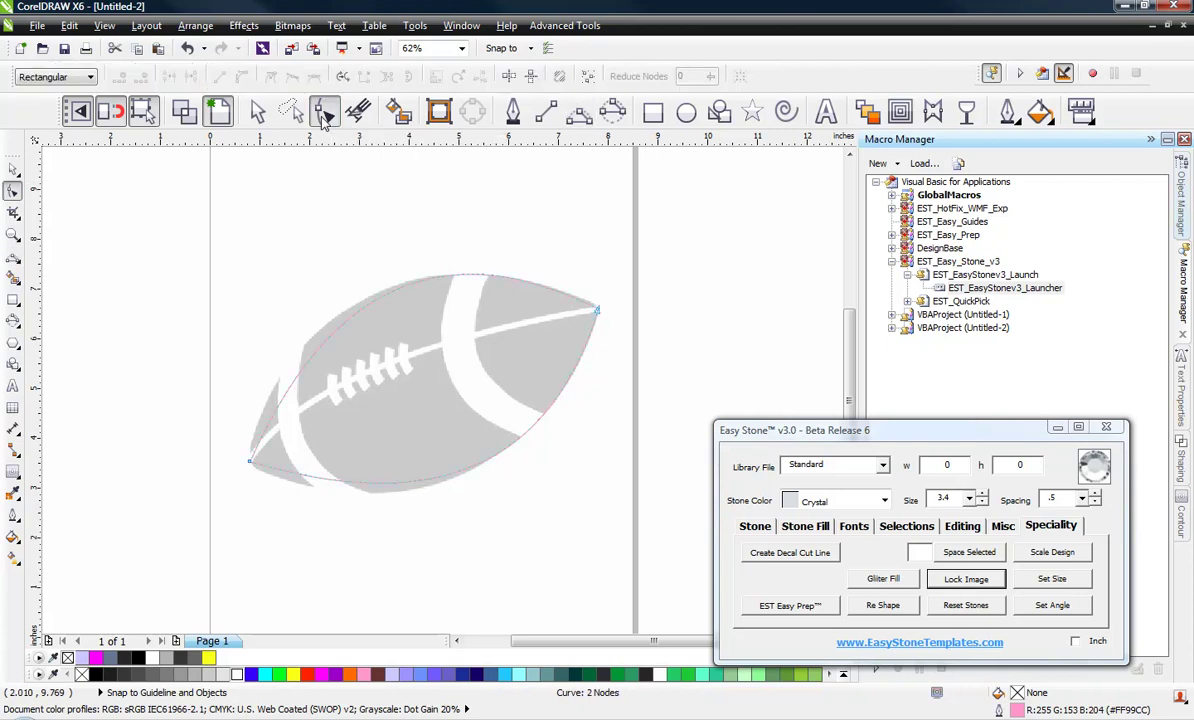
{"action": "left_click", "coordinate": [248, 463]}
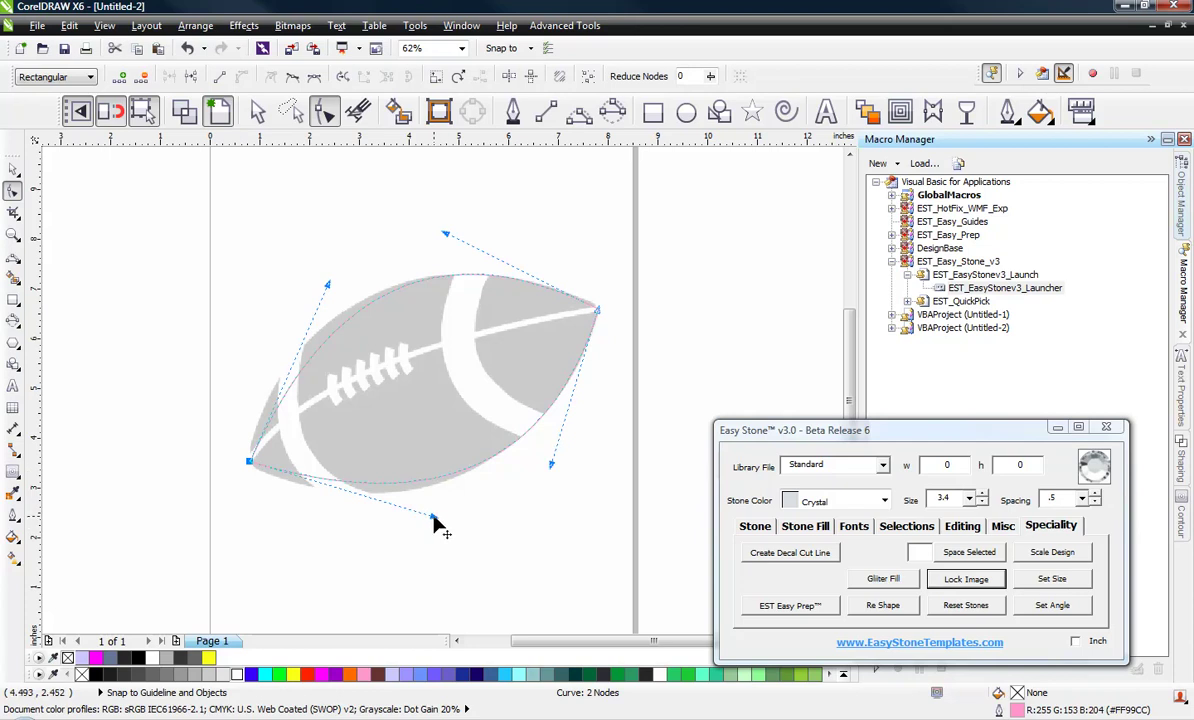
{"action": "left_click_drag", "start_coordinate": [434, 516], "coordinate": [389, 541]}
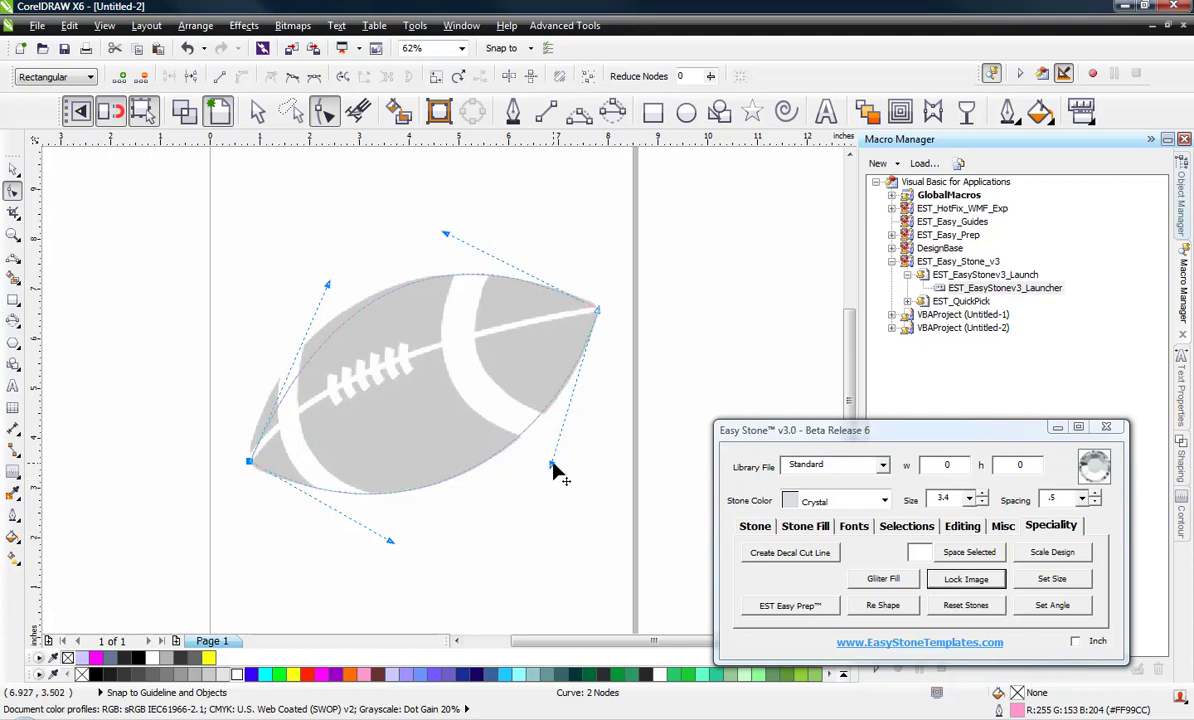
{"action": "left_click_drag", "start_coordinate": [553, 466], "coordinate": [558, 463]}
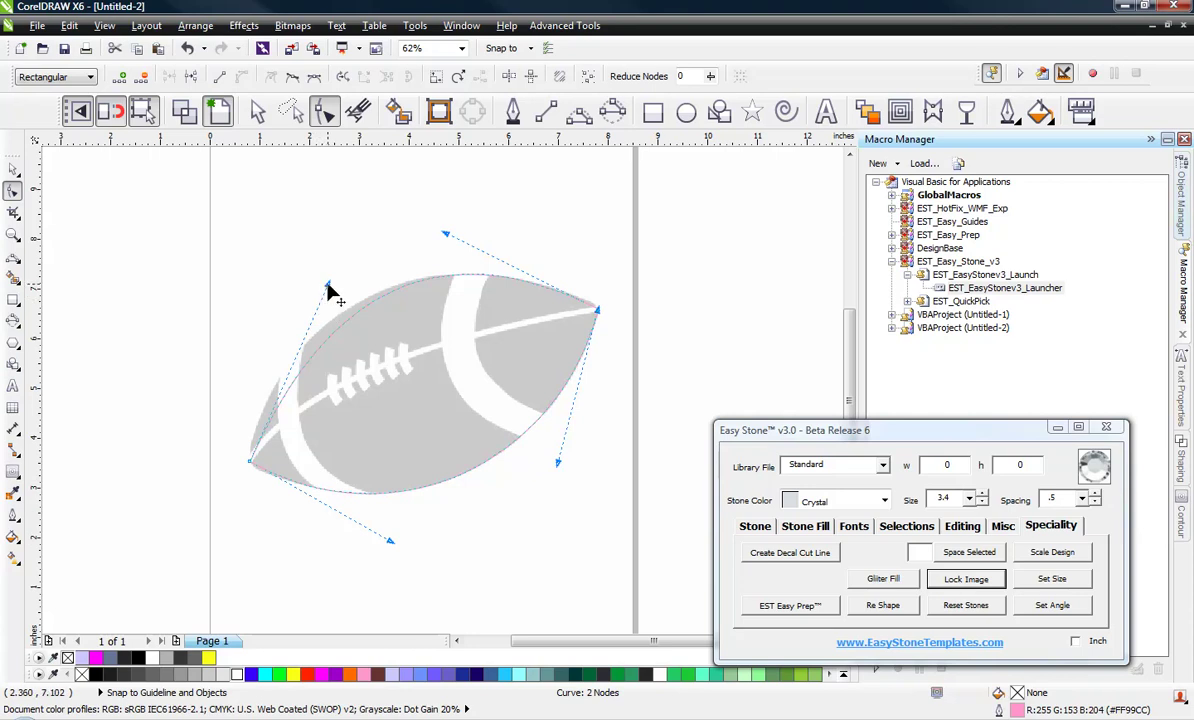
{"action": "left_click_drag", "start_coordinate": [328, 286], "coordinate": [279, 292]}
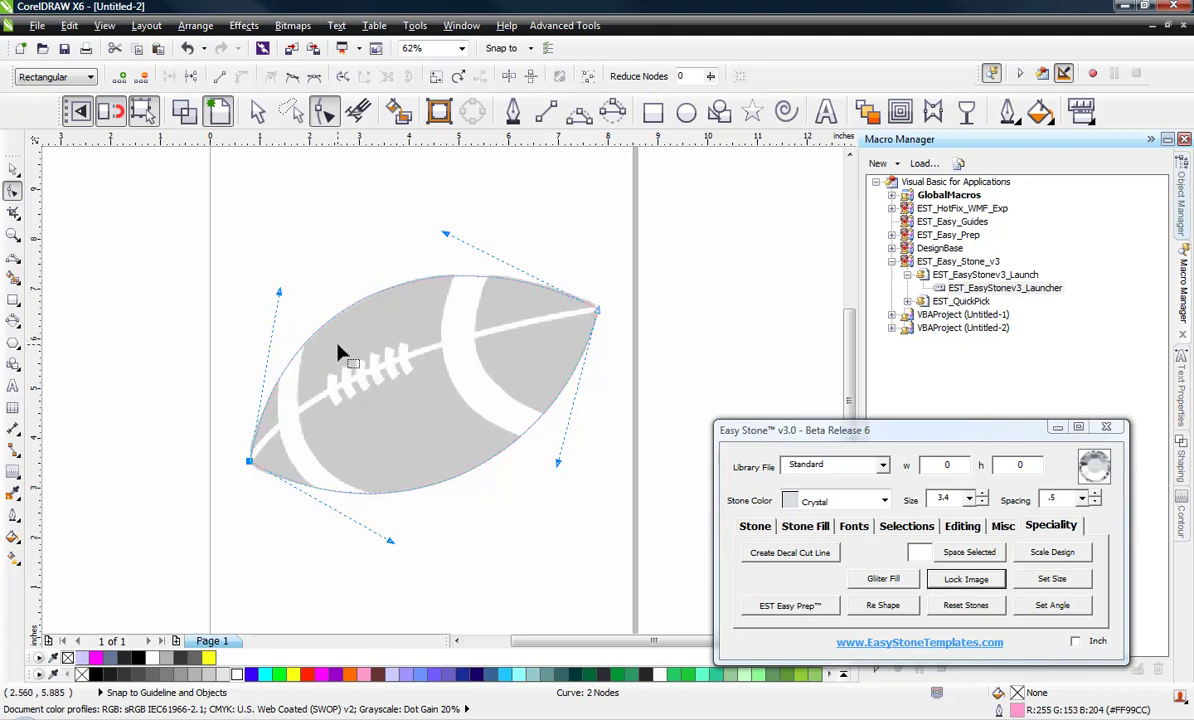
{"action": "scroll", "coordinate": [338, 352], "scroll_direction": "up", "scroll_amount": 2}
{"action": "scroll", "coordinate": [299, 285], "scroll_direction": "down", "scroll_amount": 2}
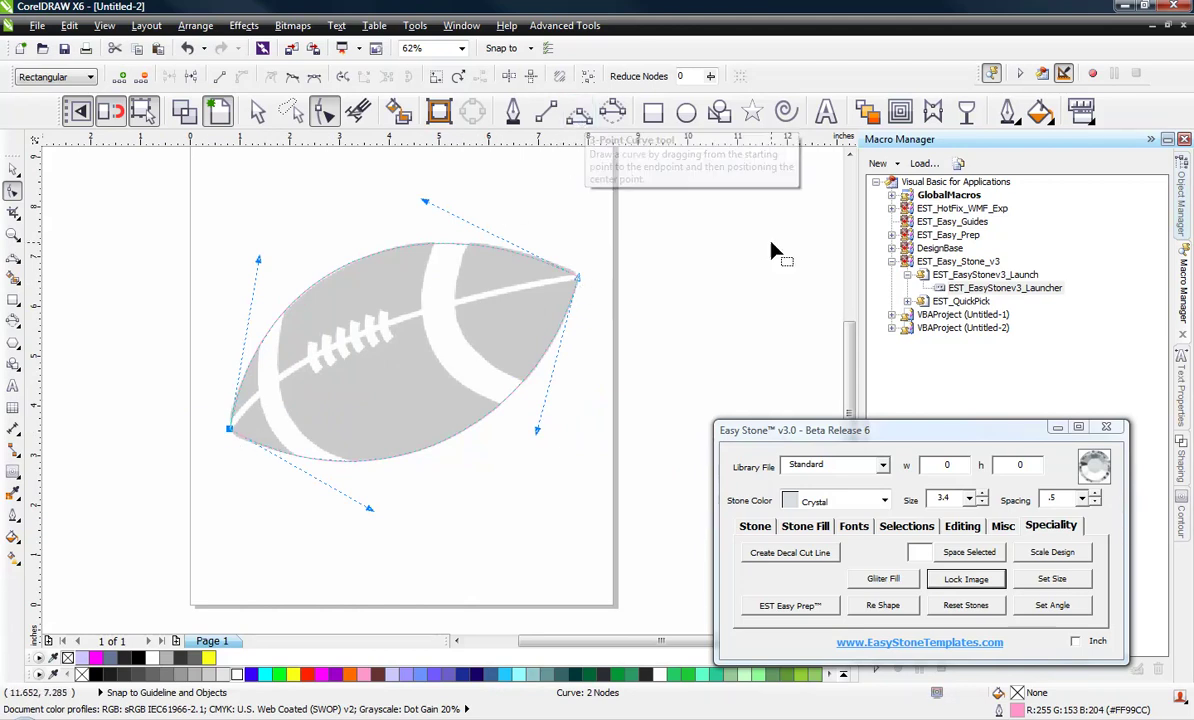
With the outline deselected, draw a 3-point curve from the right tip to the left tip along the football's white centre seam, about 7 by 3.1 inches
{"action": "left_click", "coordinate": [581, 119]}
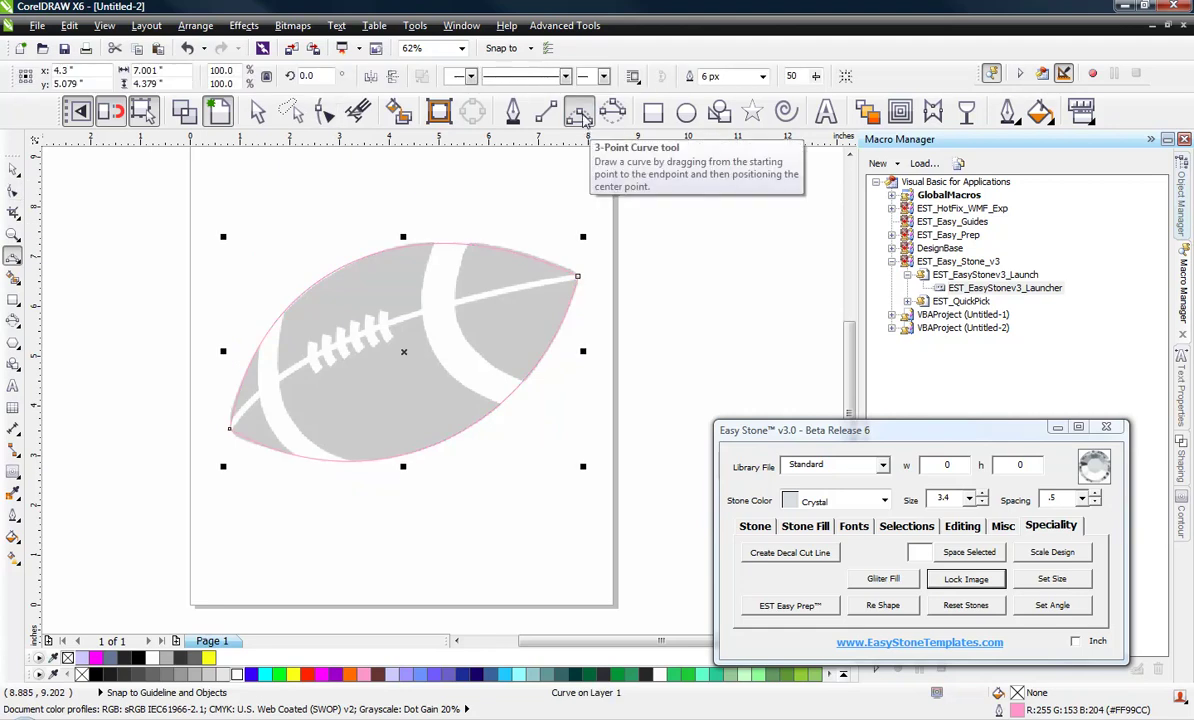
{"action": "key", "text": "Escape"}
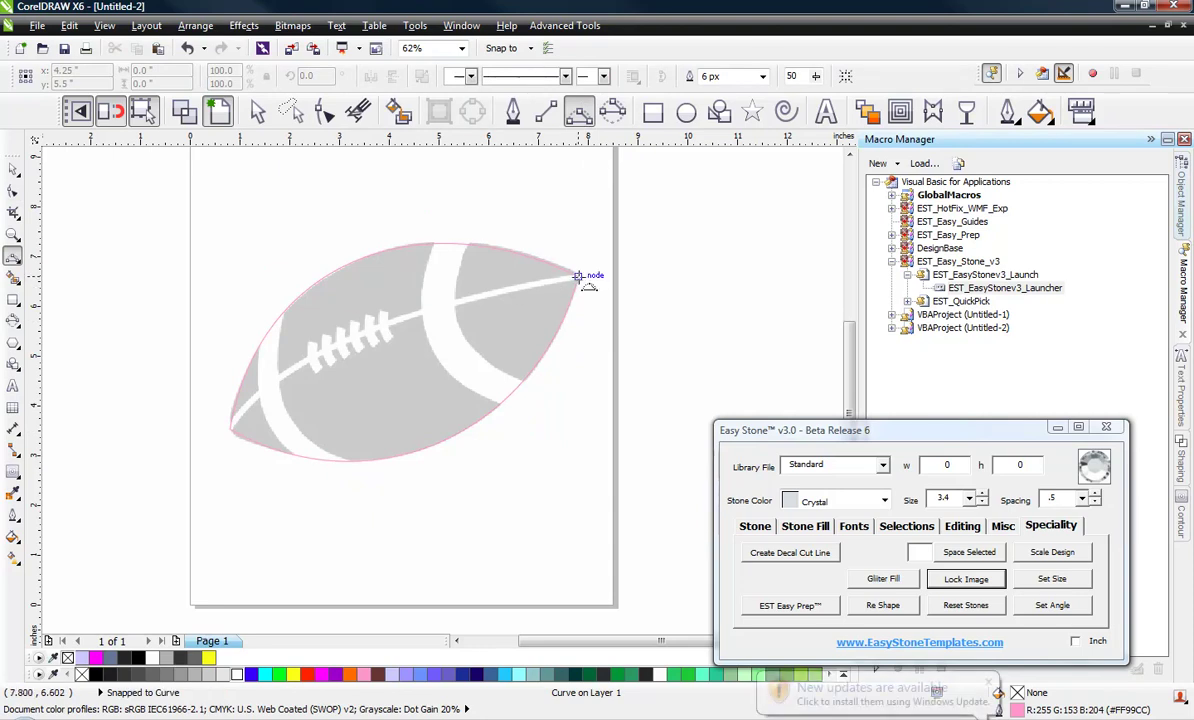
{"action": "left_click_drag", "start_coordinate": [578, 276], "coordinate": [230, 428]}
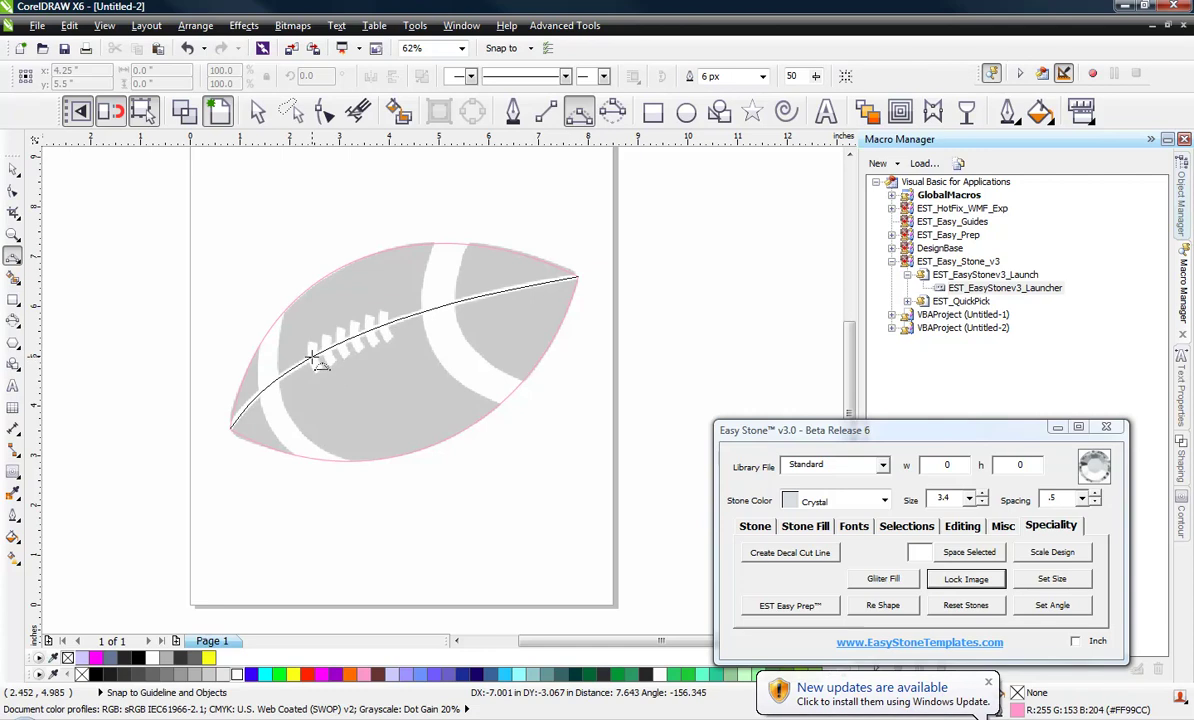
{"action": "left_click", "coordinate": [313, 358]}
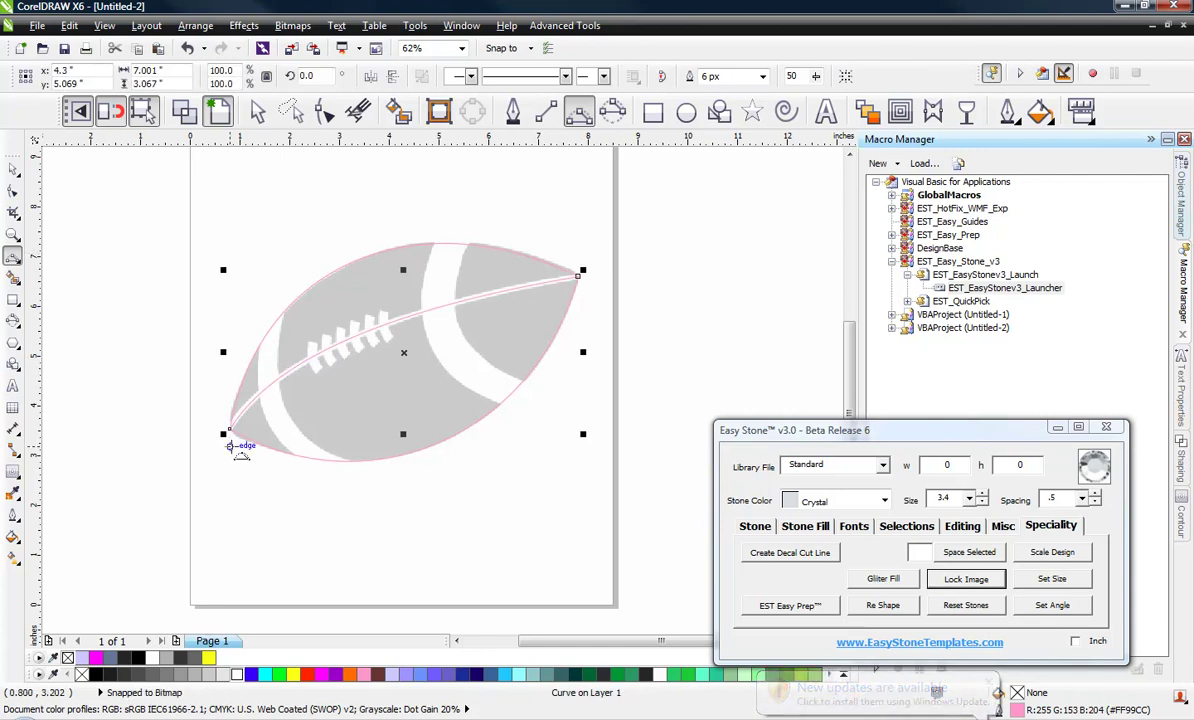
Set the outline width of the football's centre seam curve to 30 px
{"action": "scroll", "coordinate": [314, 360], "scroll_direction": "up", "scroll_amount": 2}
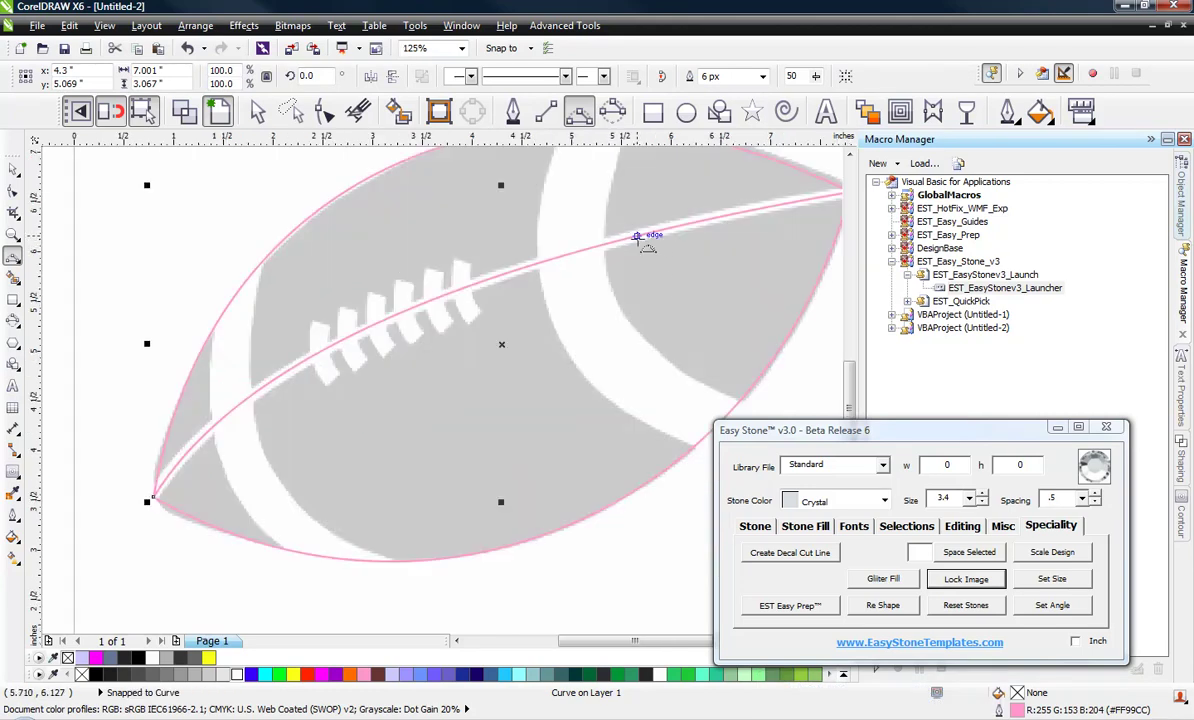
{"action": "left_click", "coordinate": [1006, 113]}
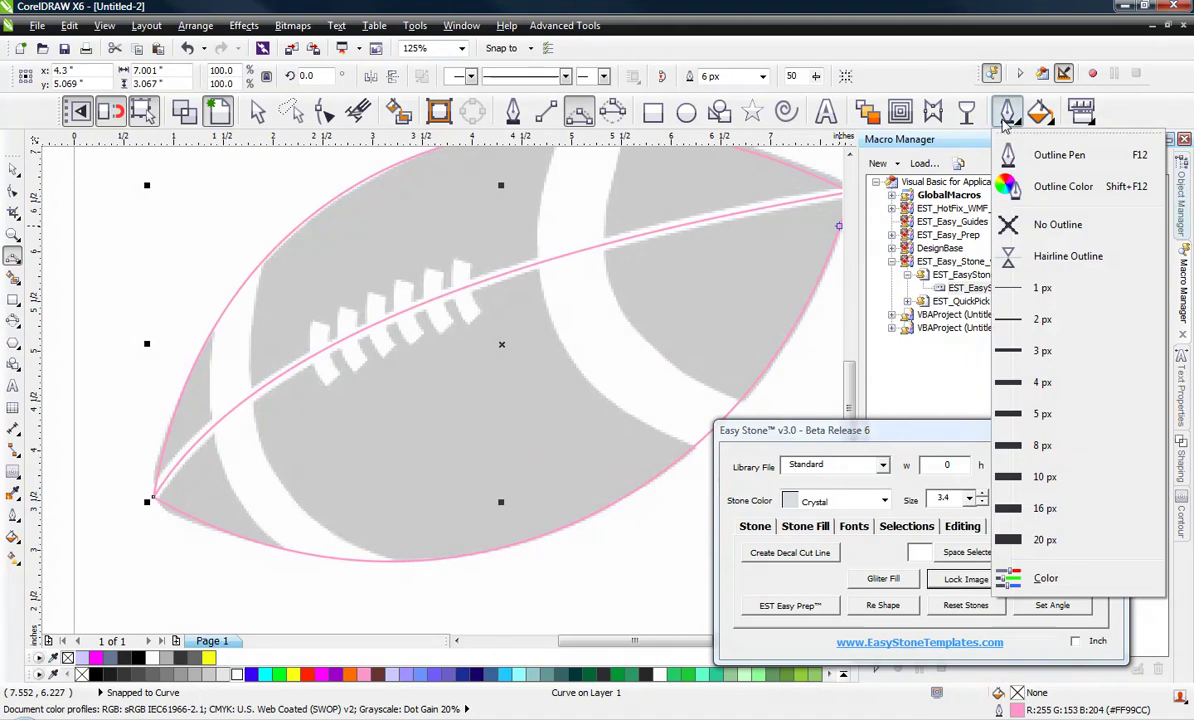
{"action": "left_click", "coordinate": [1047, 158]}
{"action": "left_click_drag", "start_coordinate": [550, 218], "coordinate": [787, 234]}
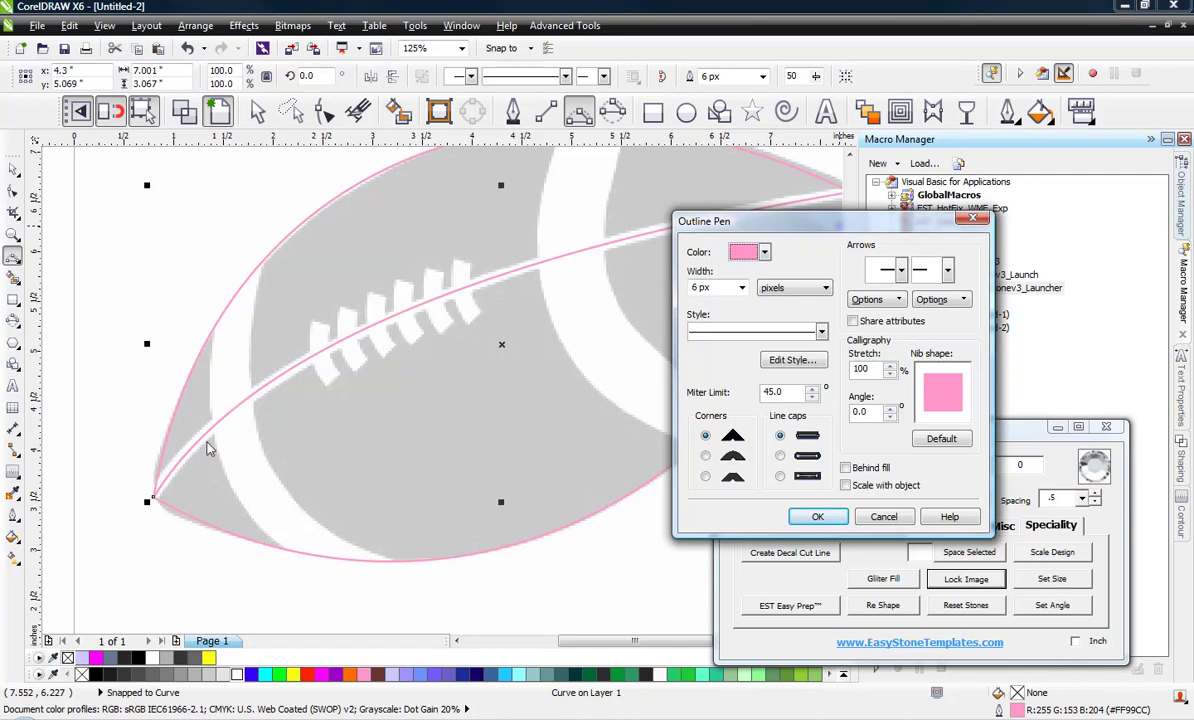
{"action": "left_click", "coordinate": [700, 288]}
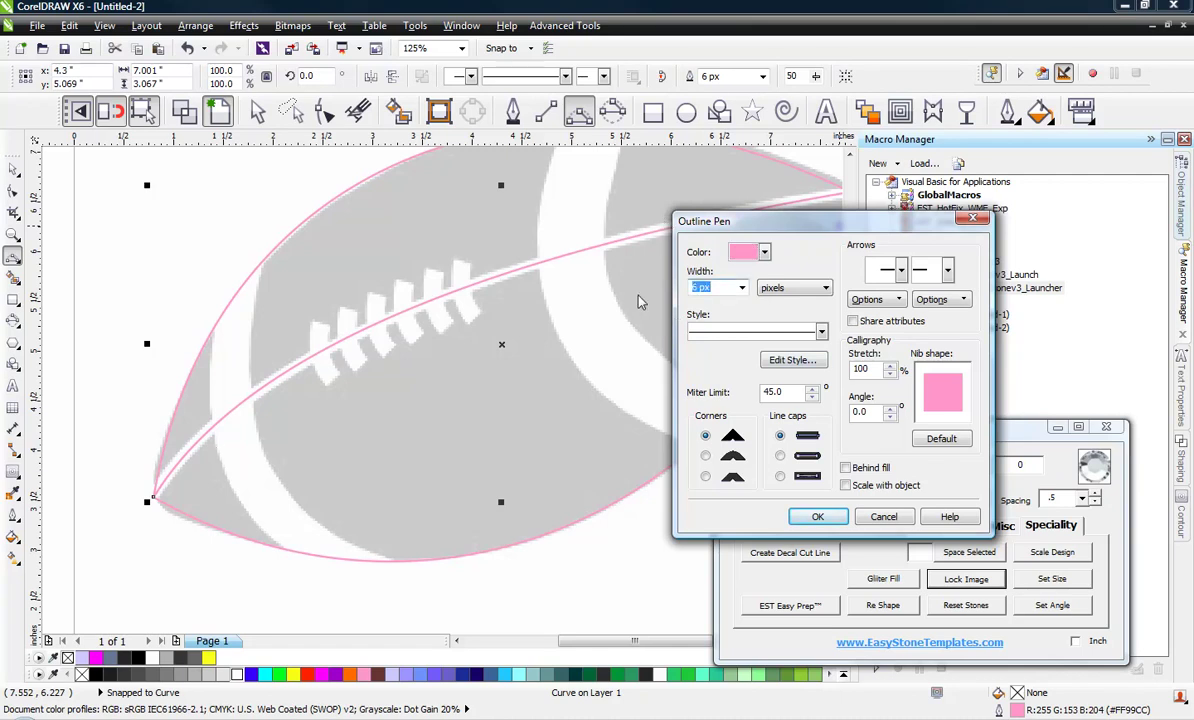
{"action": "type", "text": "30"}
{"action": "left_click", "coordinate": [794, 515]}
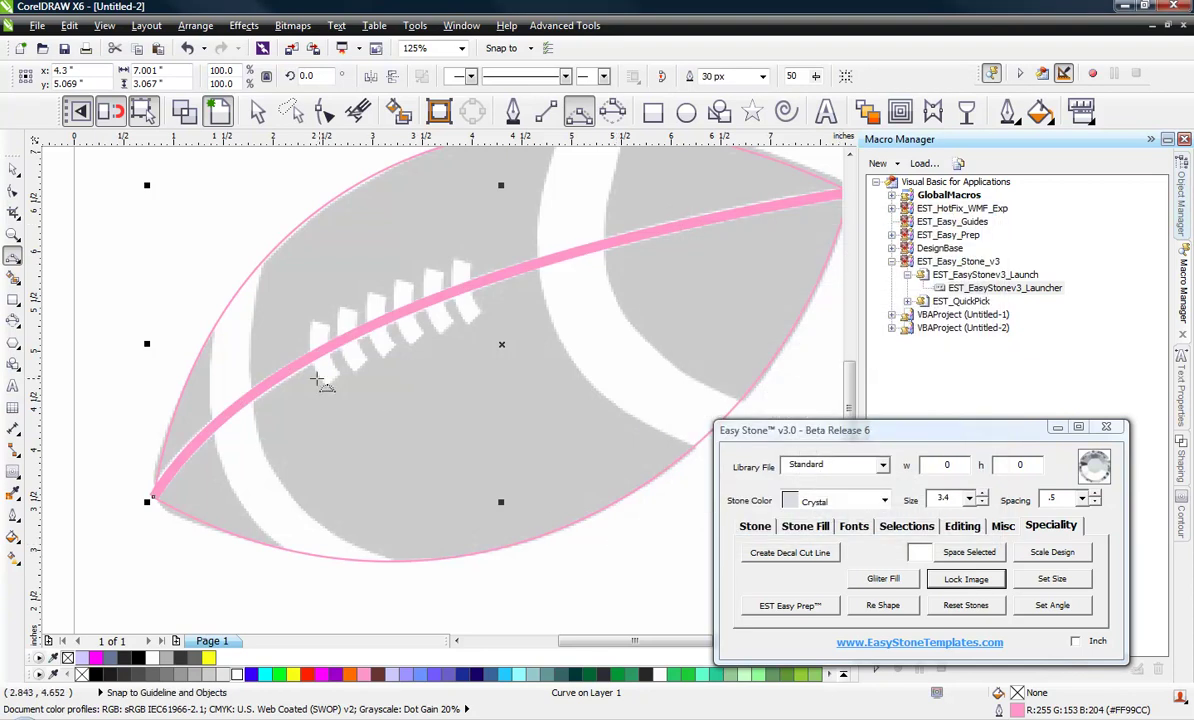
Set the centre seam curve's outline width to 40 px so it covers the white seam, and deselect it
{"action": "left_click", "coordinate": [1007, 110]}
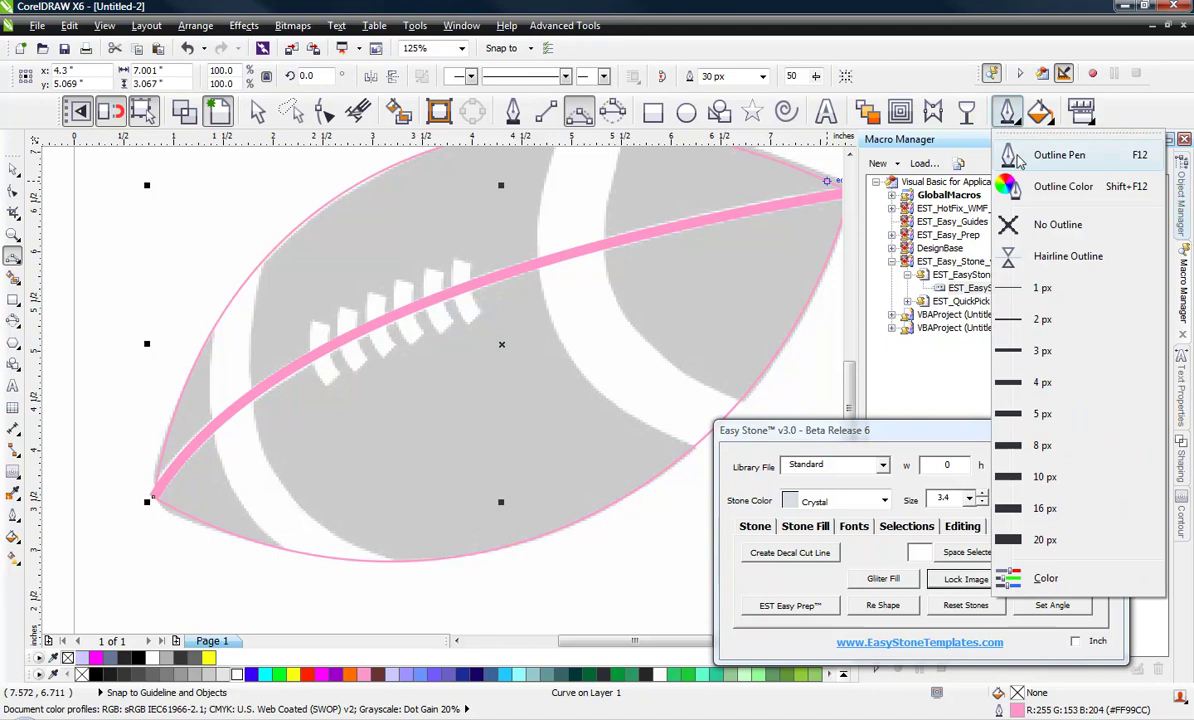
{"action": "left_click_drag", "start_coordinate": [480, 271], "coordinate": [449, 287]}
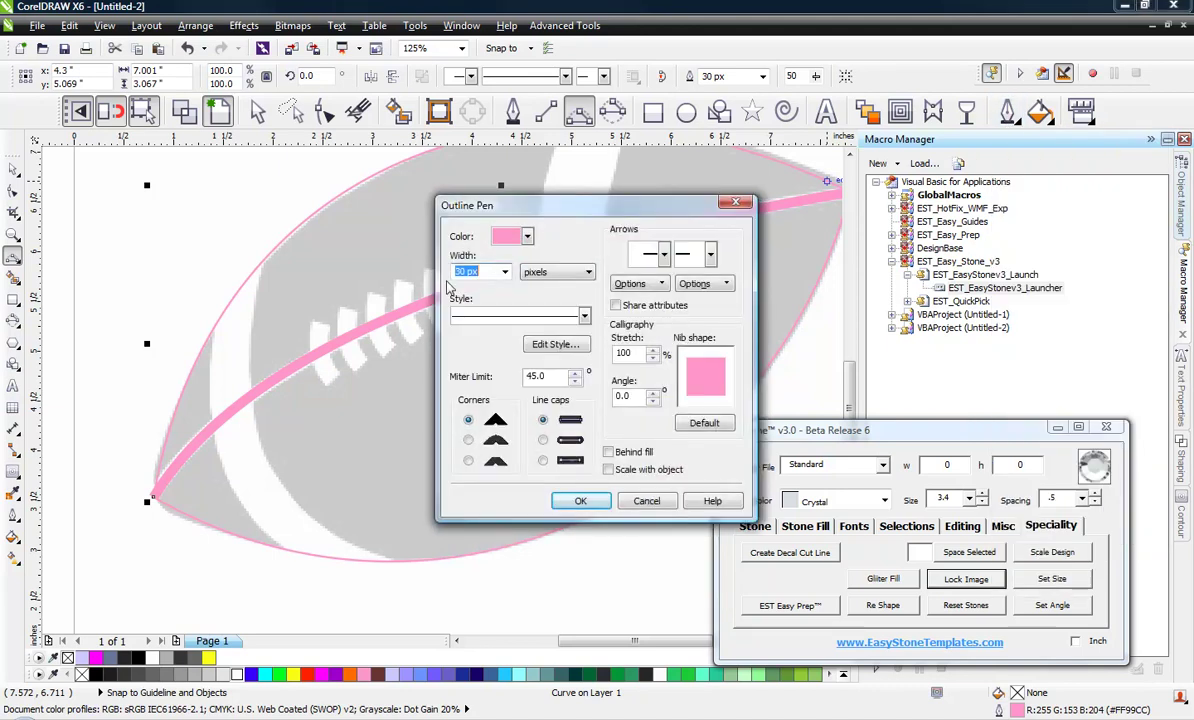
{"action": "type", "text": "40"}
{"action": "left_click", "coordinate": [580, 500]}
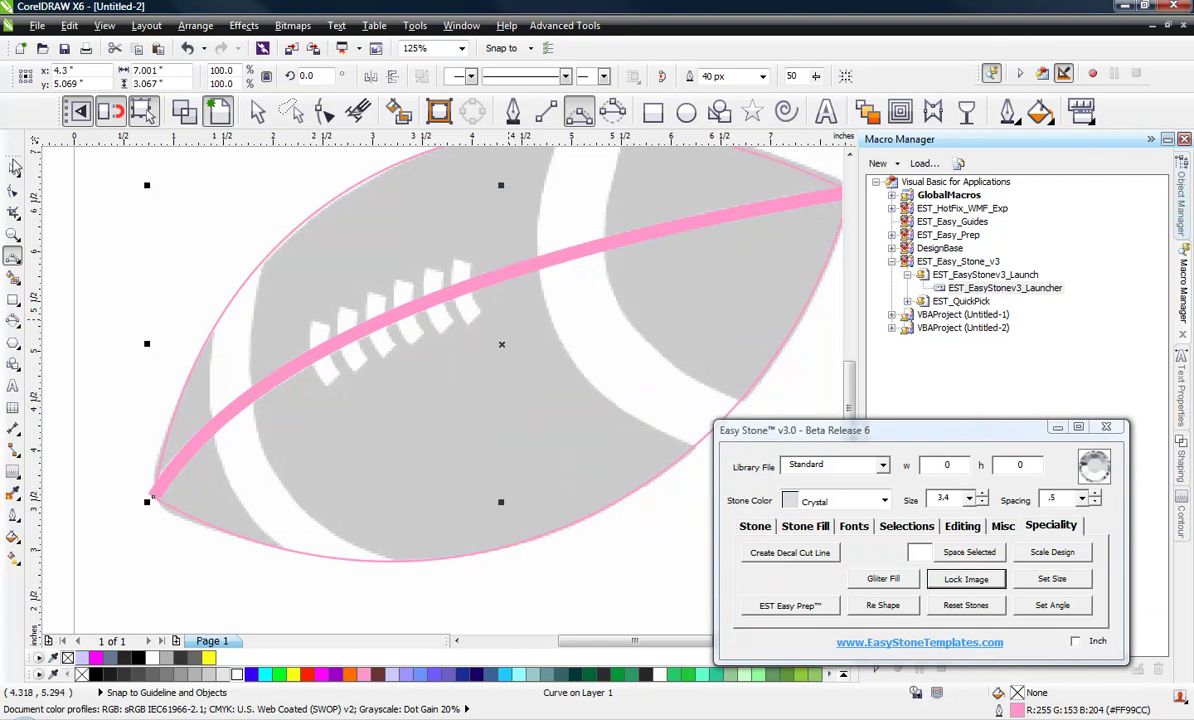
{"action": "left_click", "coordinate": [12, 168]}
{"action": "left_click", "coordinate": [110, 205]}
{"action": "scroll", "coordinate": [250, 385], "scroll_direction": "down", "scroll_amount": 2}
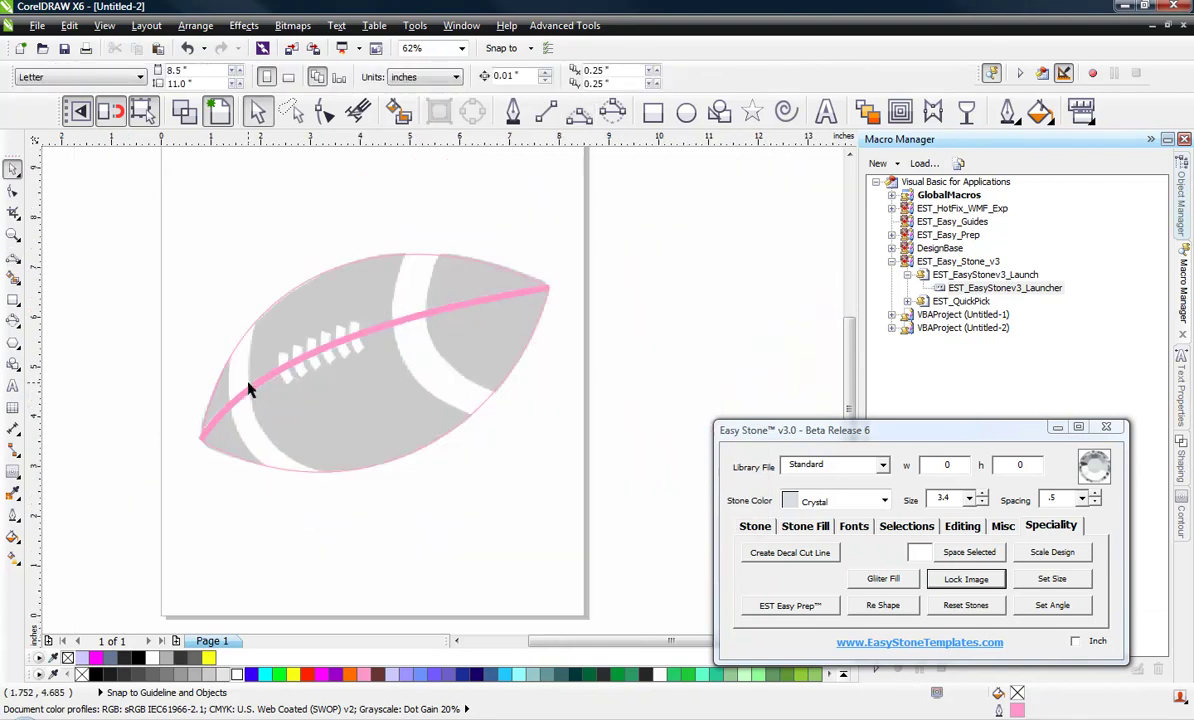
{"action": "scroll", "coordinate": [380, 358], "scroll_direction": "up", "scroll_amount": 2}
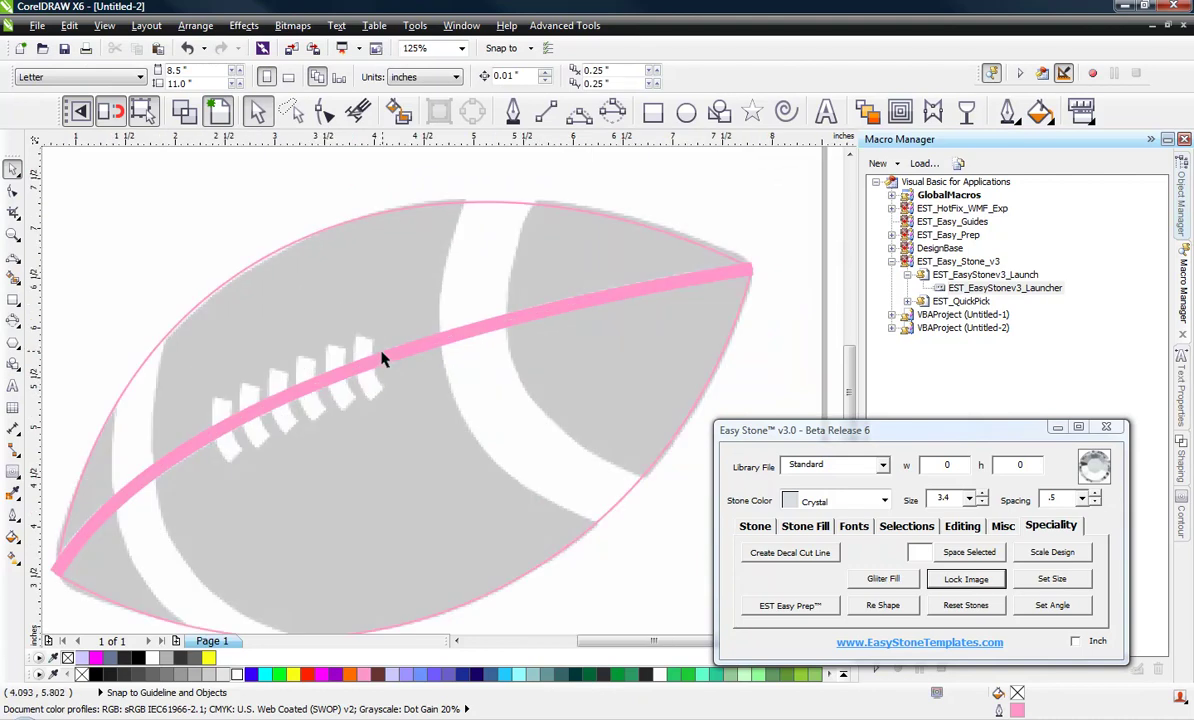
In wireframe view, convert the centre seam's outline to an object, then return to the full-colour view with nothing selected
{"action": "left_click", "coordinate": [185, 115]}
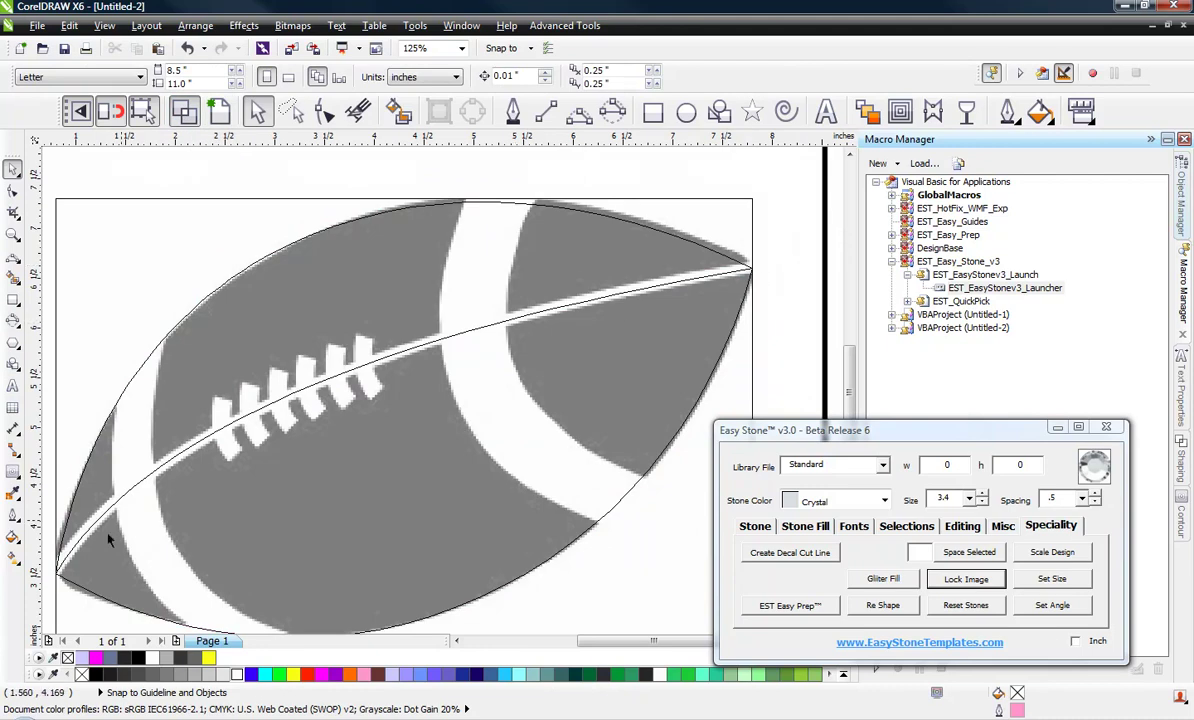
{"action": "left_click", "coordinate": [491, 327]}
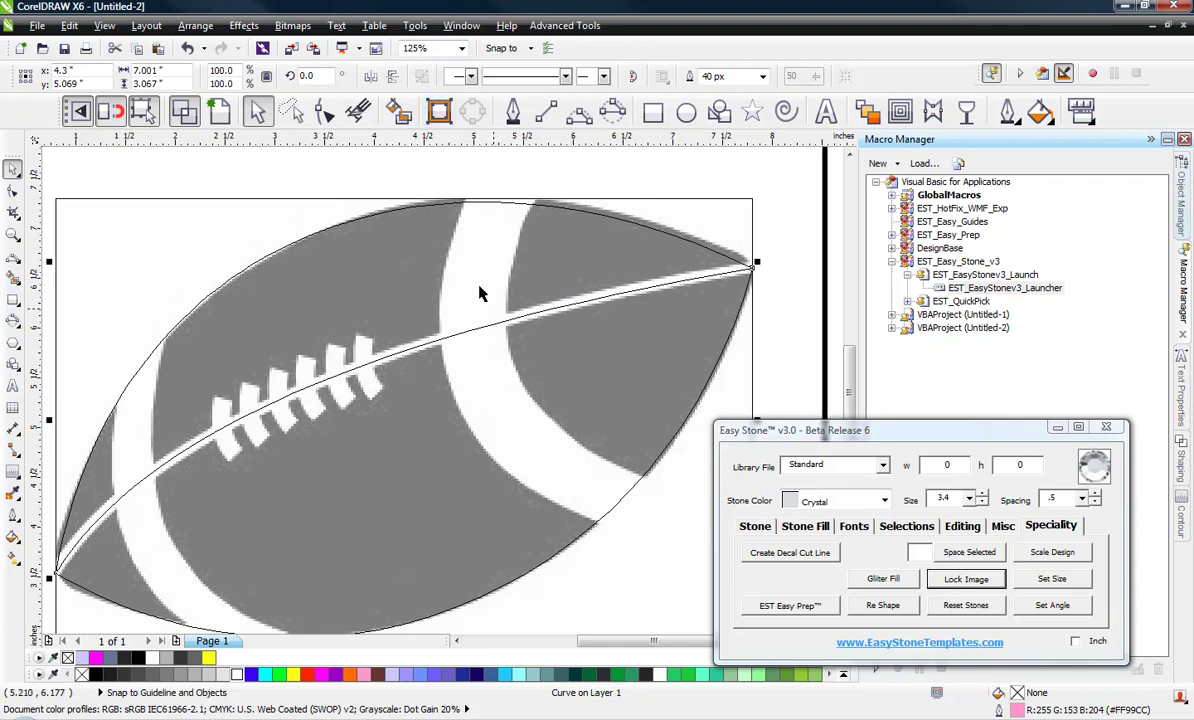
{"action": "left_click", "coordinate": [443, 116]}
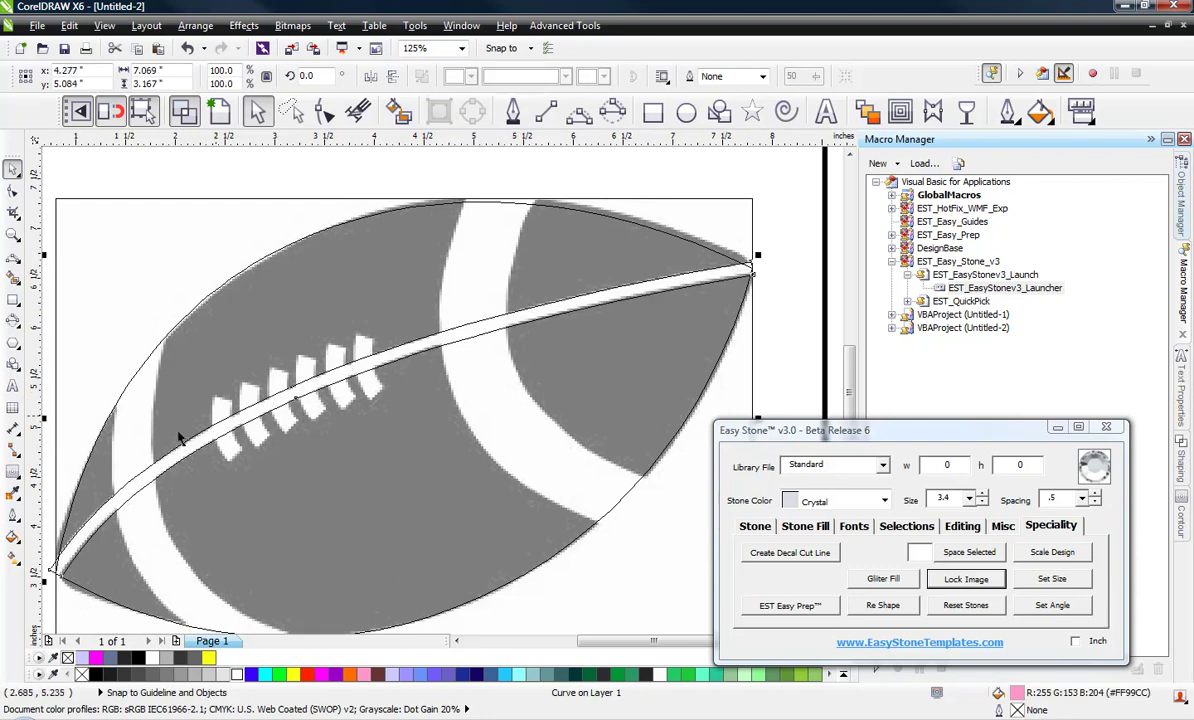
{"action": "scroll", "coordinate": [410, 392], "scroll_direction": "down", "scroll_amount": 2}
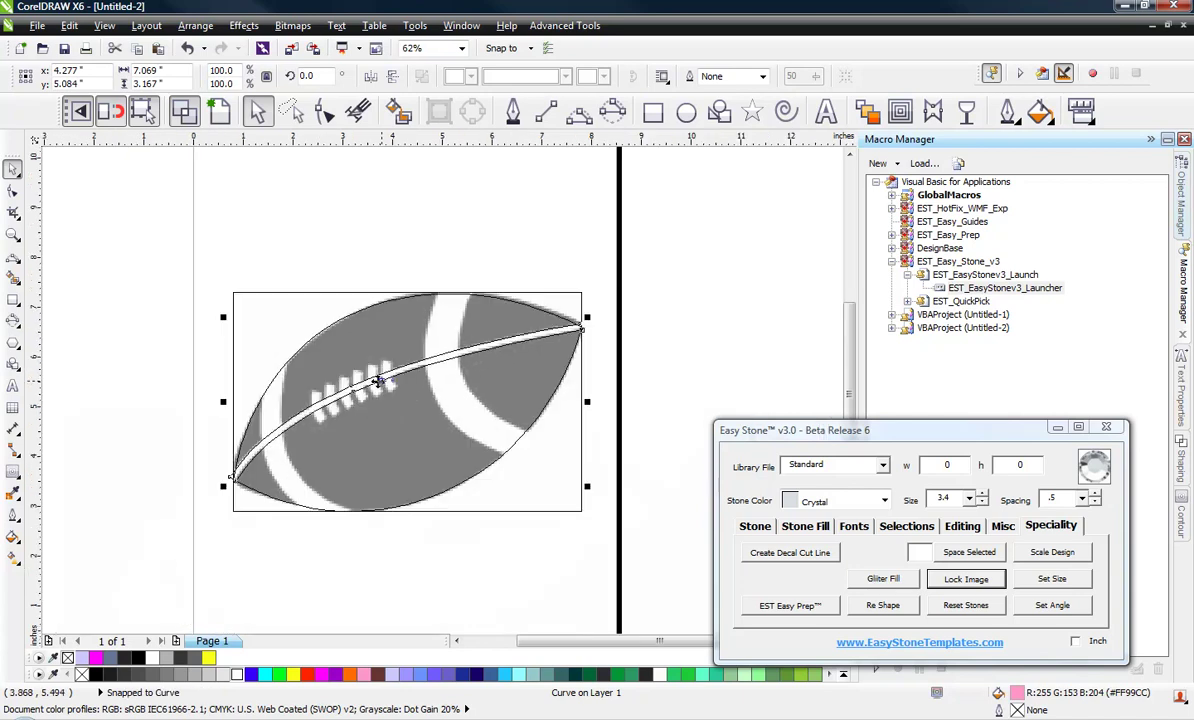
{"action": "scroll", "coordinate": [355, 356], "scroll_direction": "up", "scroll_amount": 2}
{"action": "left_click", "coordinate": [216, 112]}
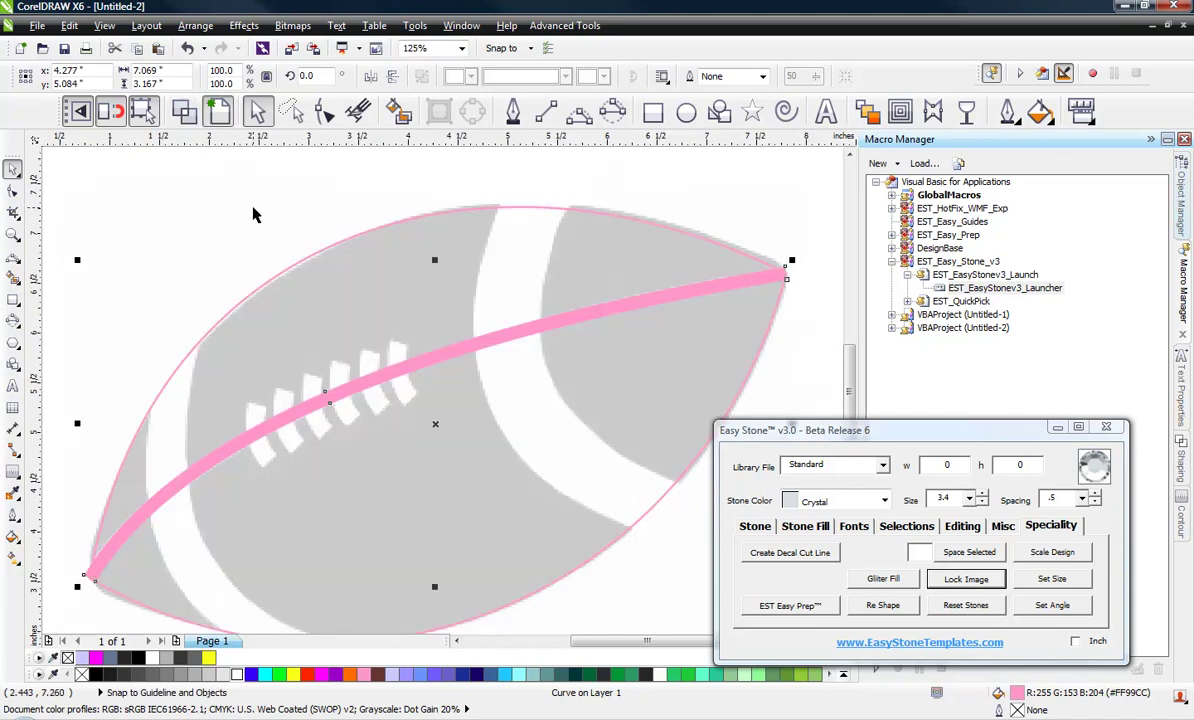
{"action": "left_click", "coordinate": [255, 214]}
Draw a 3-point curve down the middle of the rightmost white lace, about 0.17 by 0.64 inches
{"action": "scroll", "coordinate": [373, 400], "scroll_direction": "up", "scroll_amount": 2}
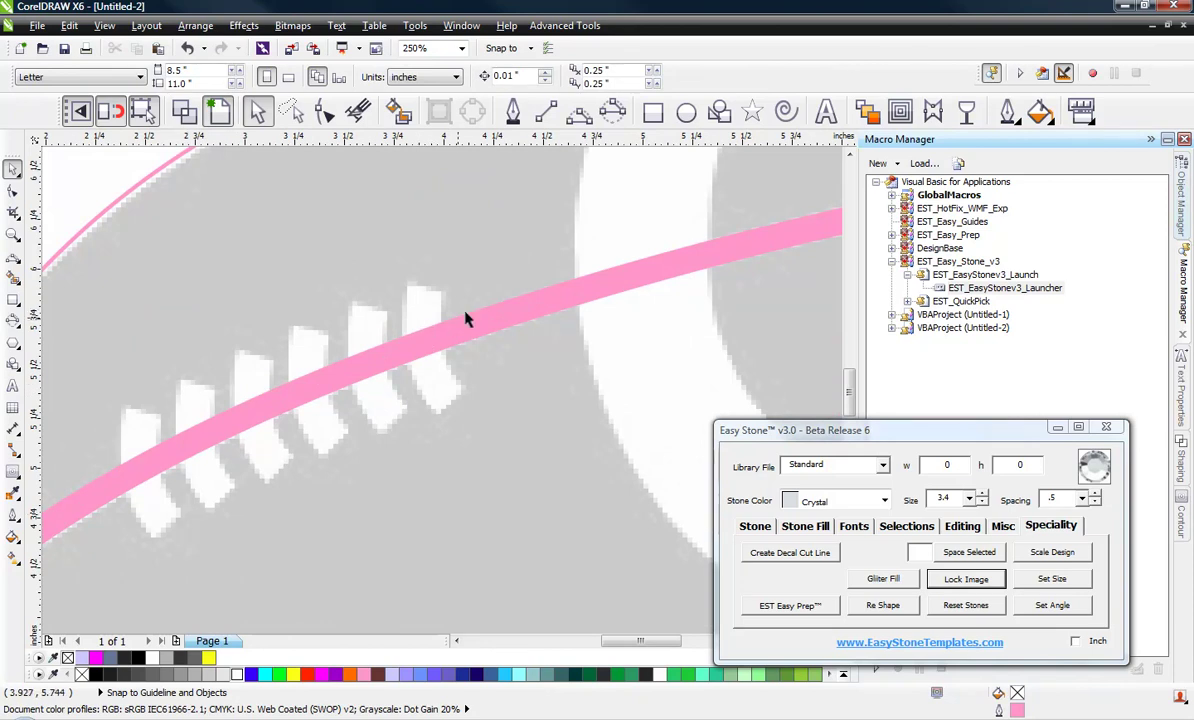
{"action": "left_click", "coordinate": [579, 111]}
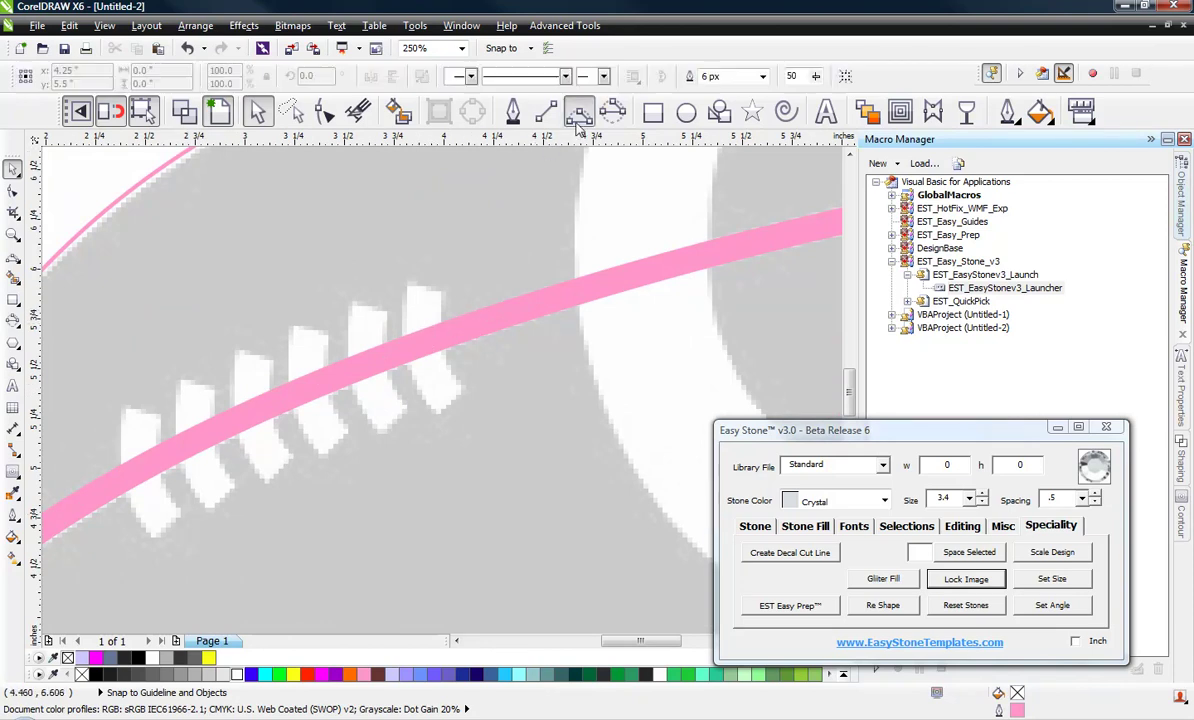
{"action": "left_click", "coordinate": [421, 281]}
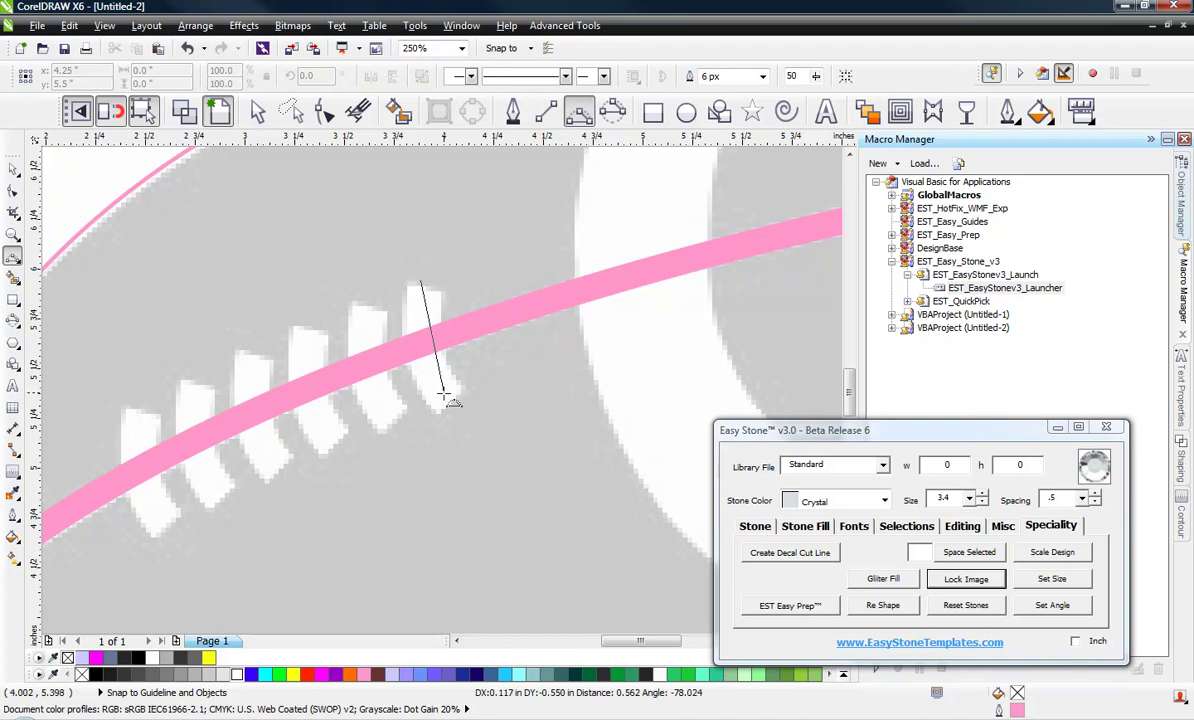
{"action": "left_click", "coordinate": [450, 407]}
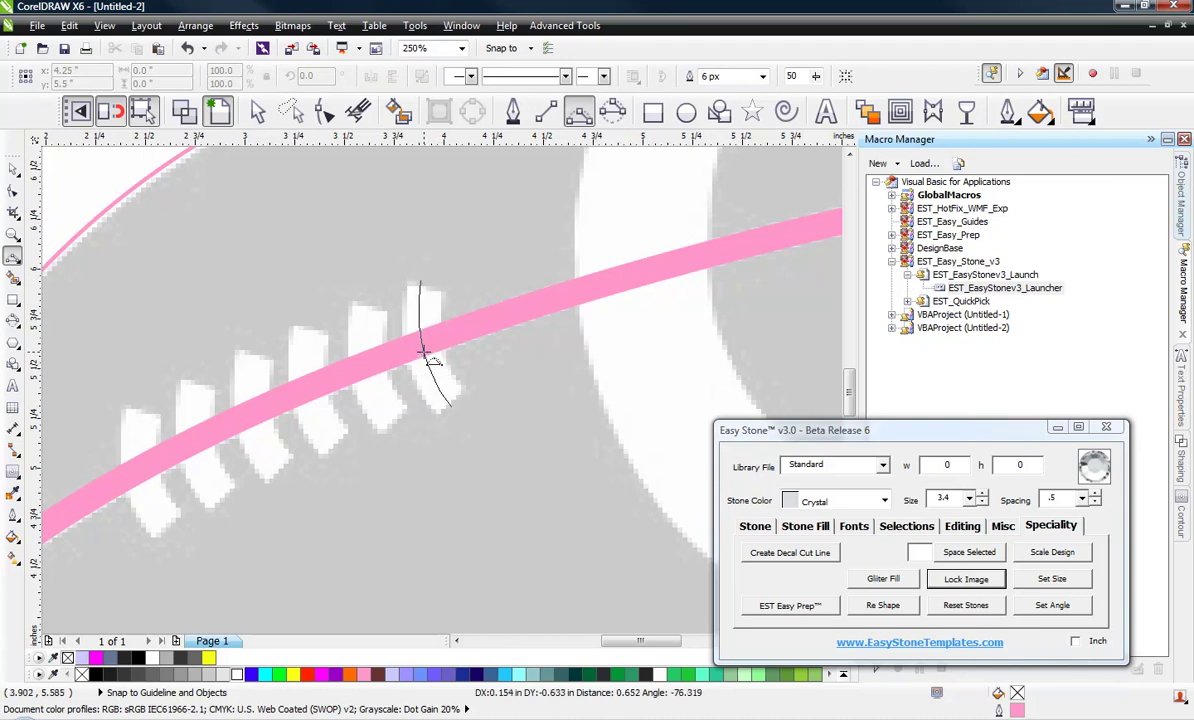
{"action": "key", "text": "Return"}
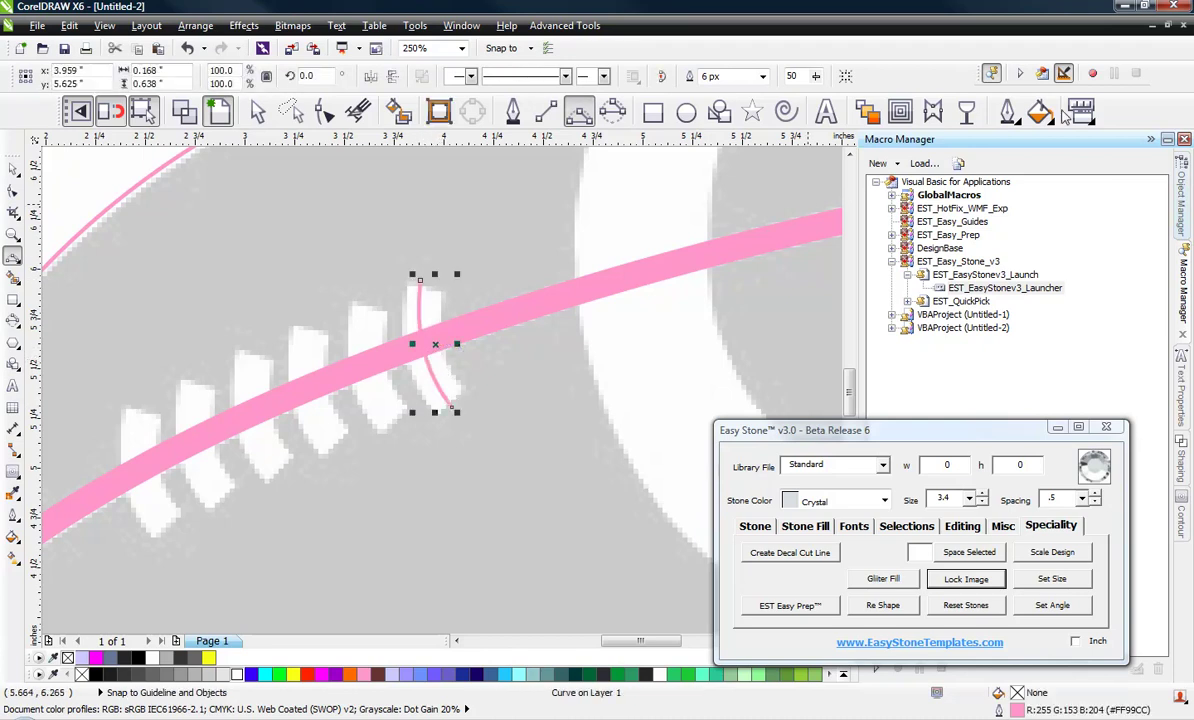
Set the outline width of the rightmost lace curve to 60 px
{"action": "left_click", "coordinate": [1008, 113]}
{"action": "left_click", "coordinate": [1016, 155]}
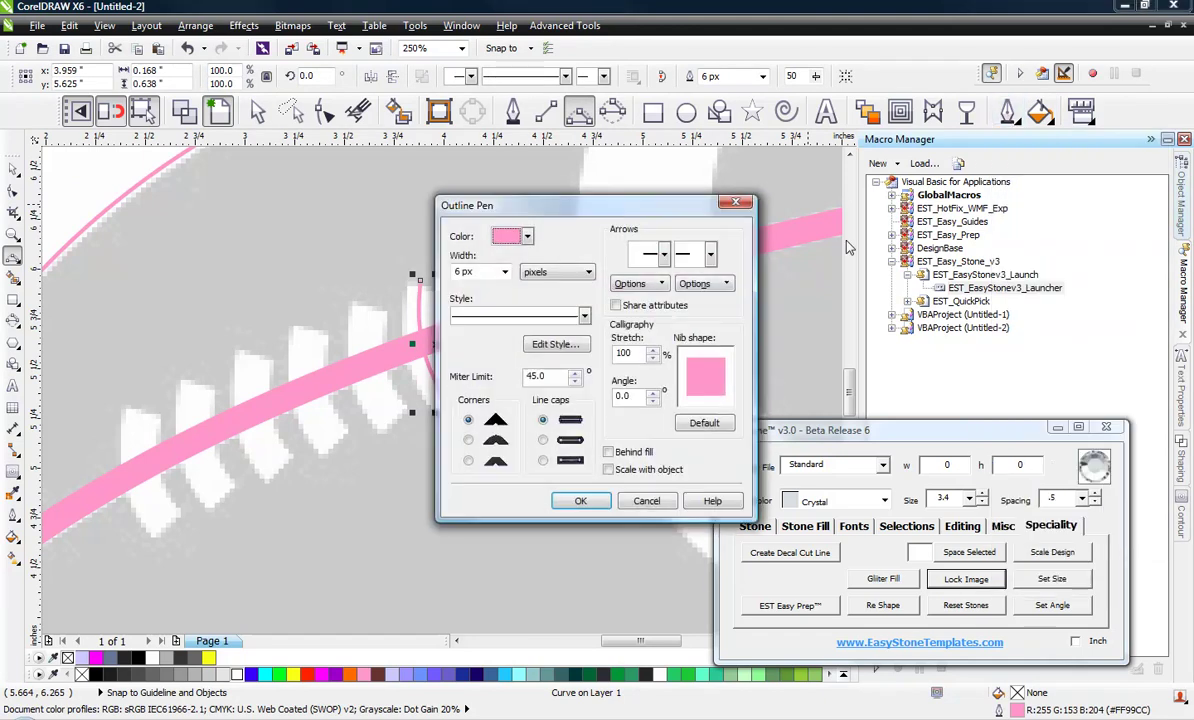
{"action": "left_click_drag", "start_coordinate": [588, 210], "coordinate": [832, 217]}
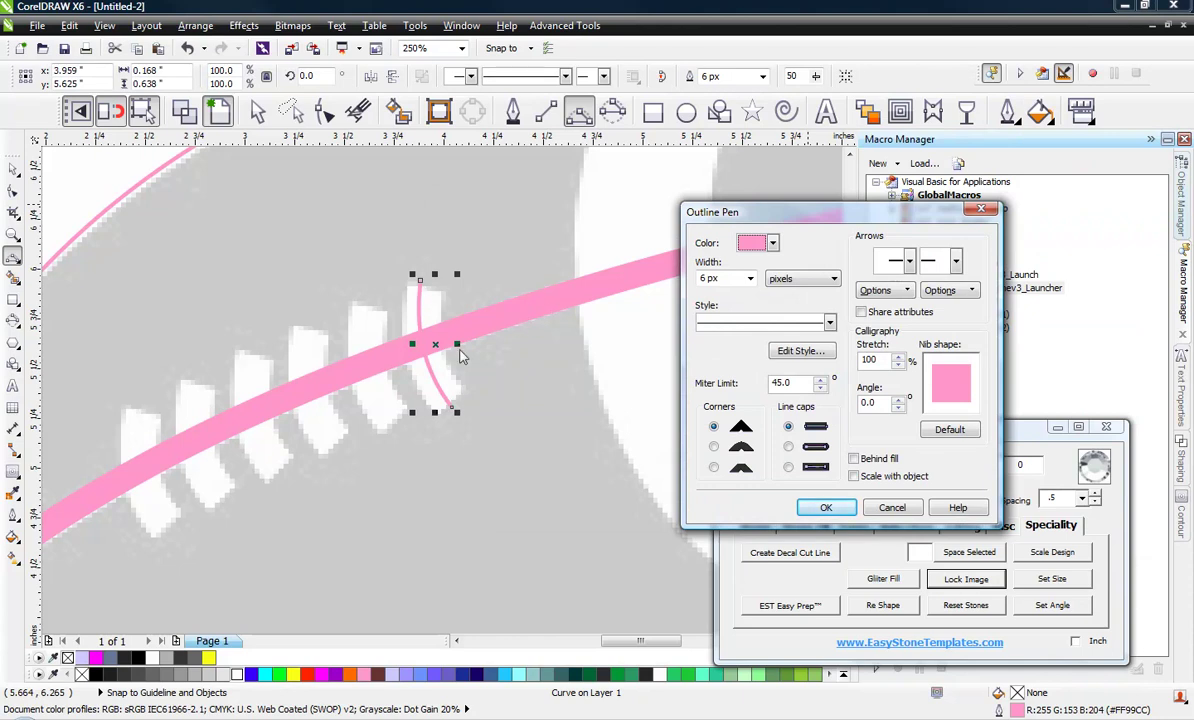
{"action": "key", "text": "Tab"}
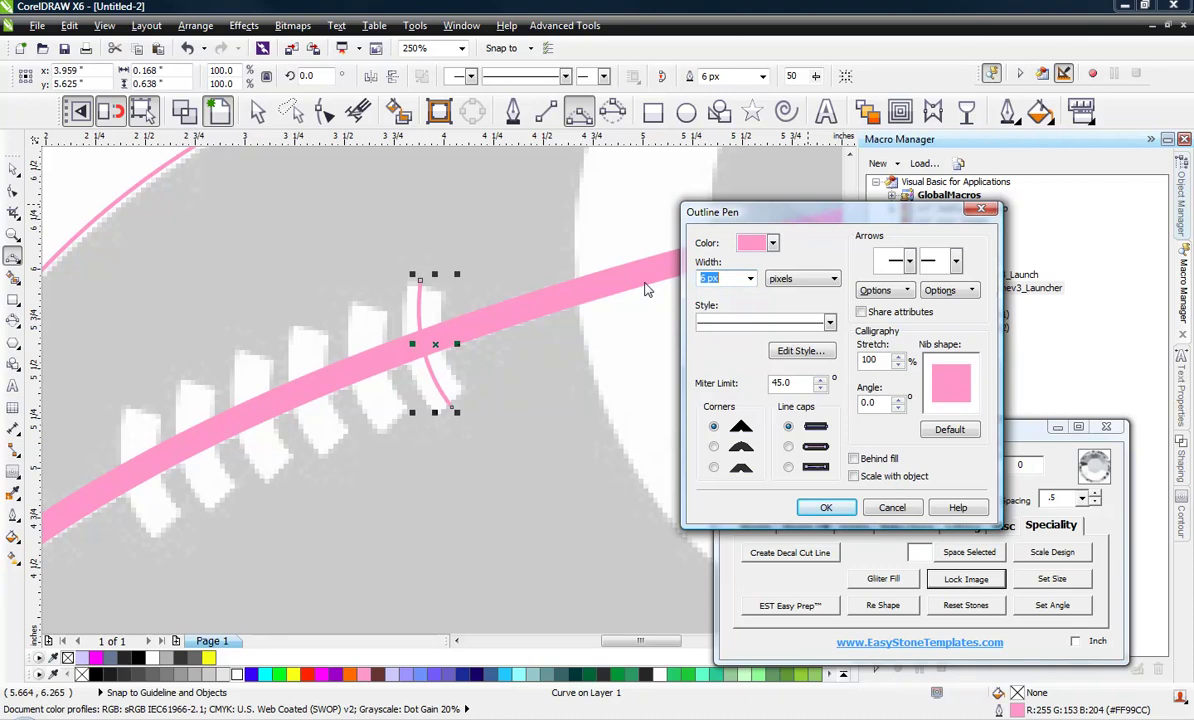
{"action": "left_click", "coordinate": [826, 508]}
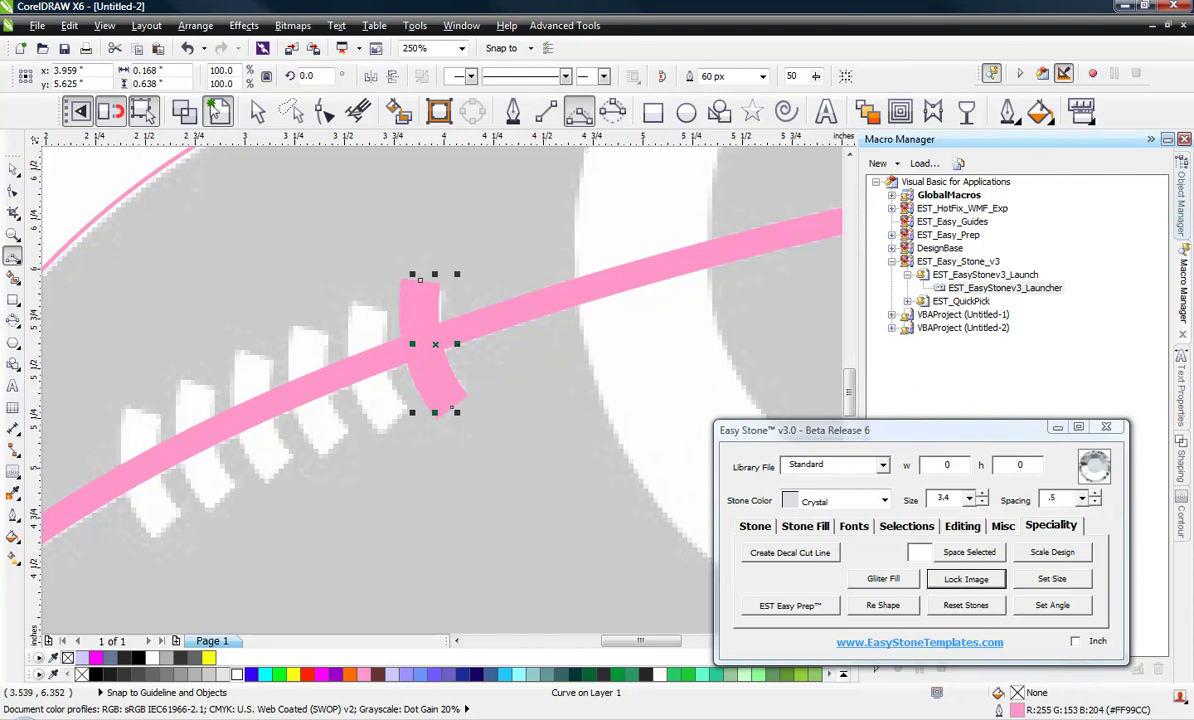
Display the drawing in wireframe and convert the lace curve's outline to an object
{"action": "left_click", "coordinate": [184, 111]}
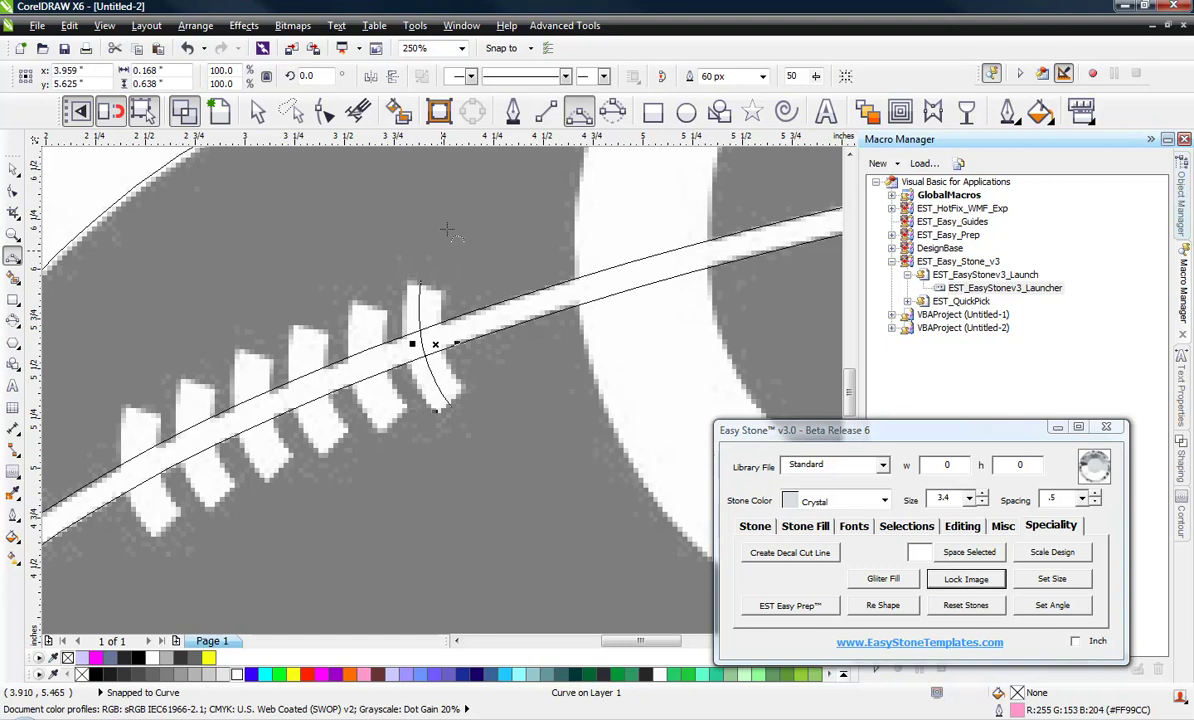
{"action": "left_click", "coordinate": [408, 278]}
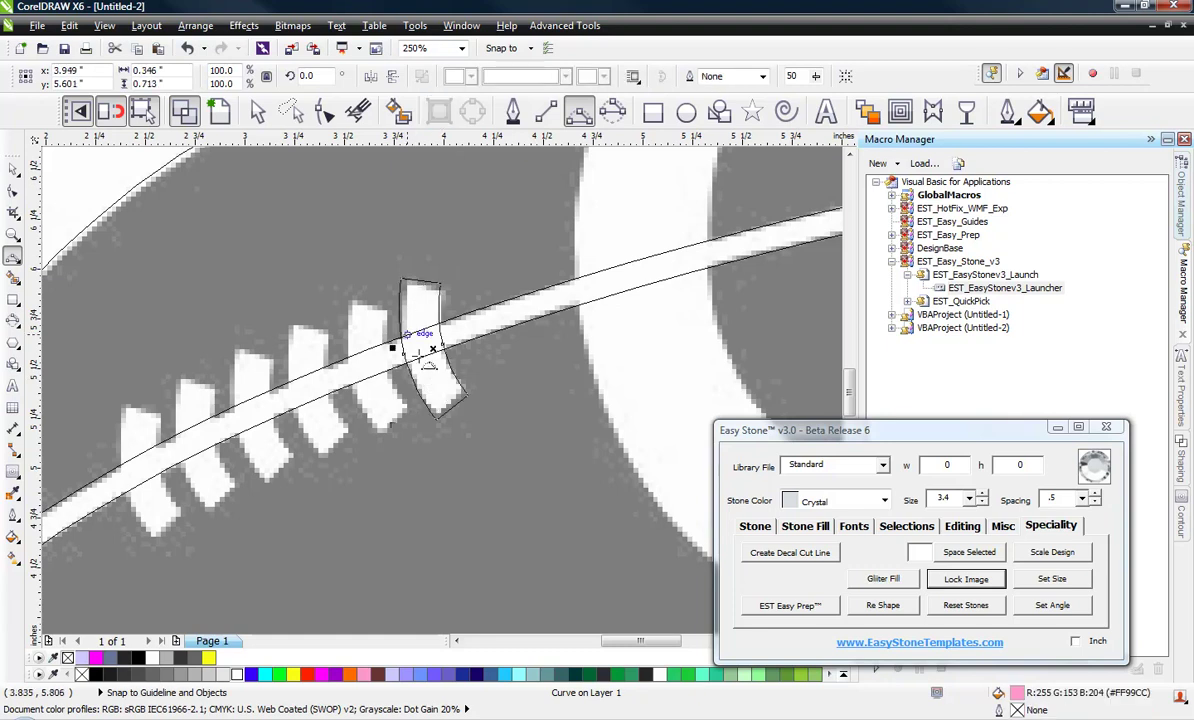
{"action": "left_click", "coordinate": [13, 171]}
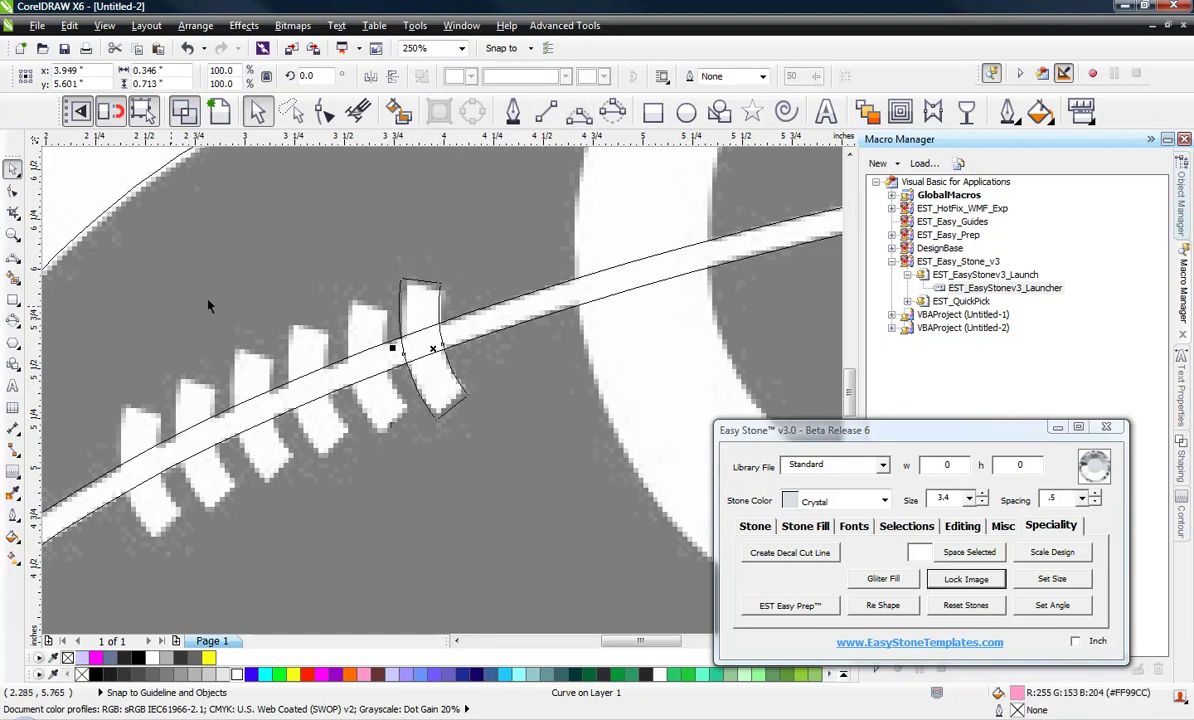
Place copies of the lace shape along the seam over the five remaining white laces
{"action": "scroll", "coordinate": [370, 371], "scroll_direction": "up", "scroll_amount": 2}
{"action": "left_click_drag", "start_coordinate": [498, 381], "coordinate": [280, 483]}
{"action": "scroll", "coordinate": [405, 310], "scroll_direction": "down", "scroll_amount": 3}
{"action": "scroll", "coordinate": [405, 310], "scroll_direction": "up", "scroll_amount": 1}
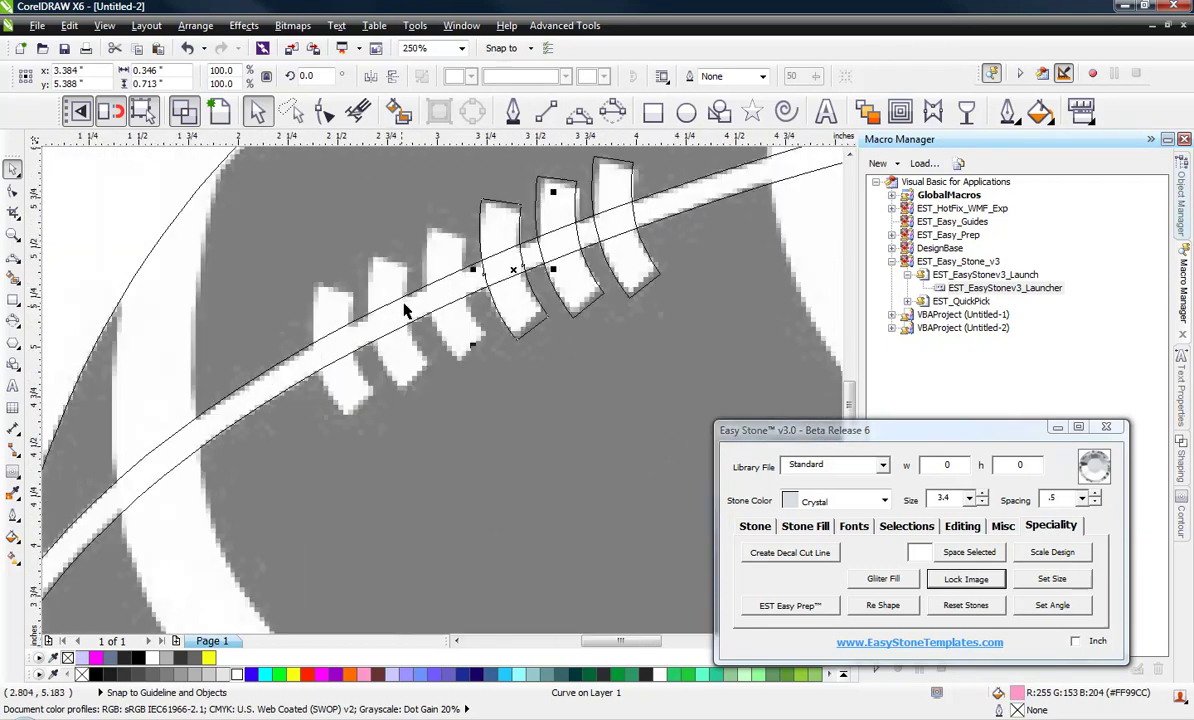
{"action": "scroll", "coordinate": [450, 296], "scroll_direction": "up", "scroll_amount": 2}
{"action": "left_click_drag", "start_coordinate": [576, 317], "coordinate": [249, 471]}
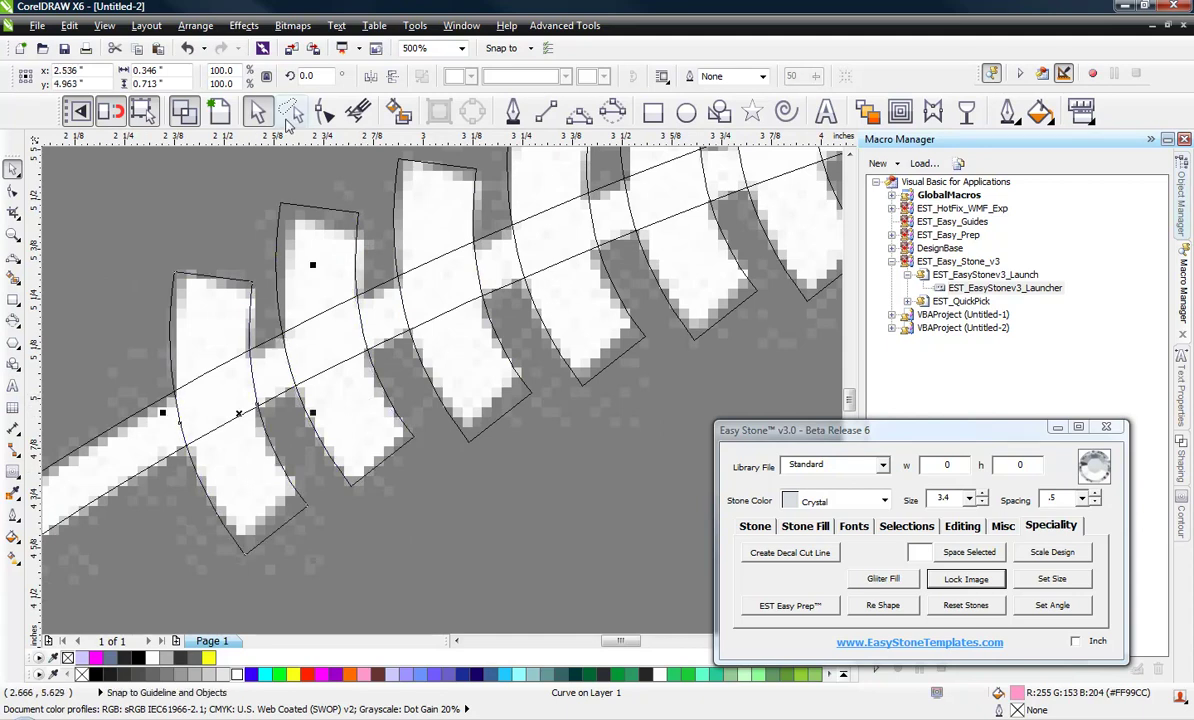
Return to the full-colour view and fine-tune the leftmost lace shape's position over its white lace
{"action": "left_click", "coordinate": [219, 111]}
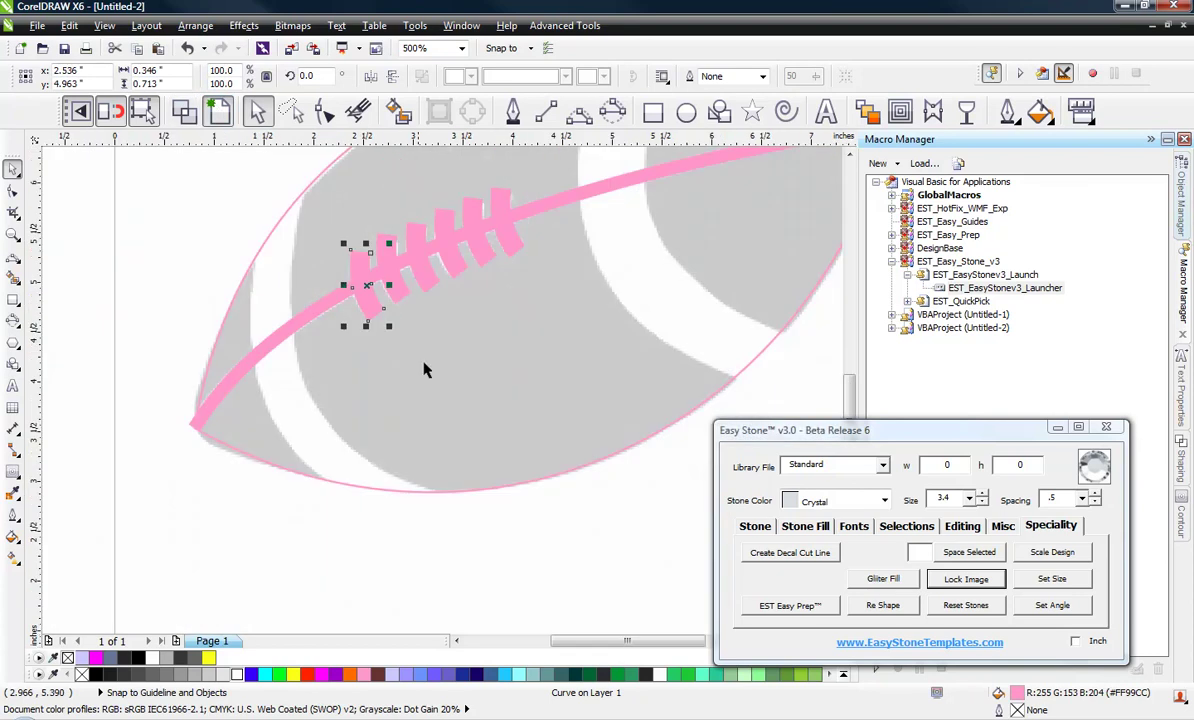
{"action": "scroll", "coordinate": [430, 345], "scroll_direction": "down", "scroll_amount": 1}
{"action": "scroll", "coordinate": [400, 341], "scroll_direction": "up", "scroll_amount": 3}
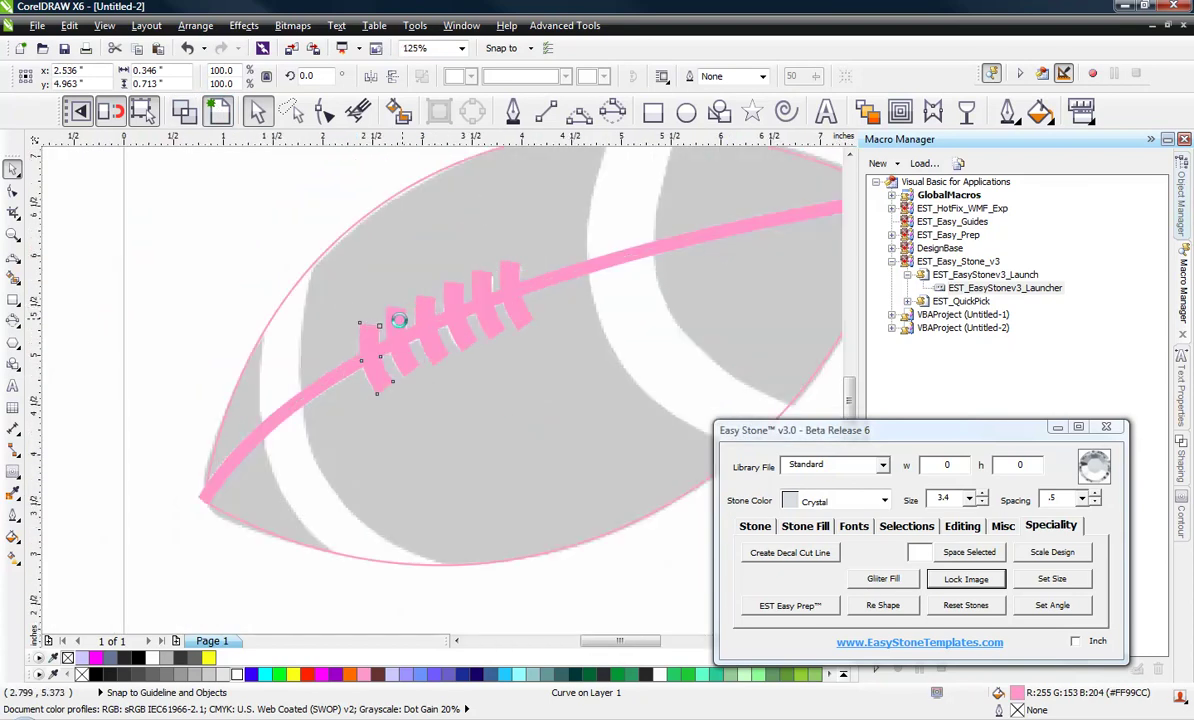
{"action": "scroll", "coordinate": [366, 352], "scroll_direction": "up", "scroll_amount": 2}
{"action": "left_click", "coordinate": [315, 351]}
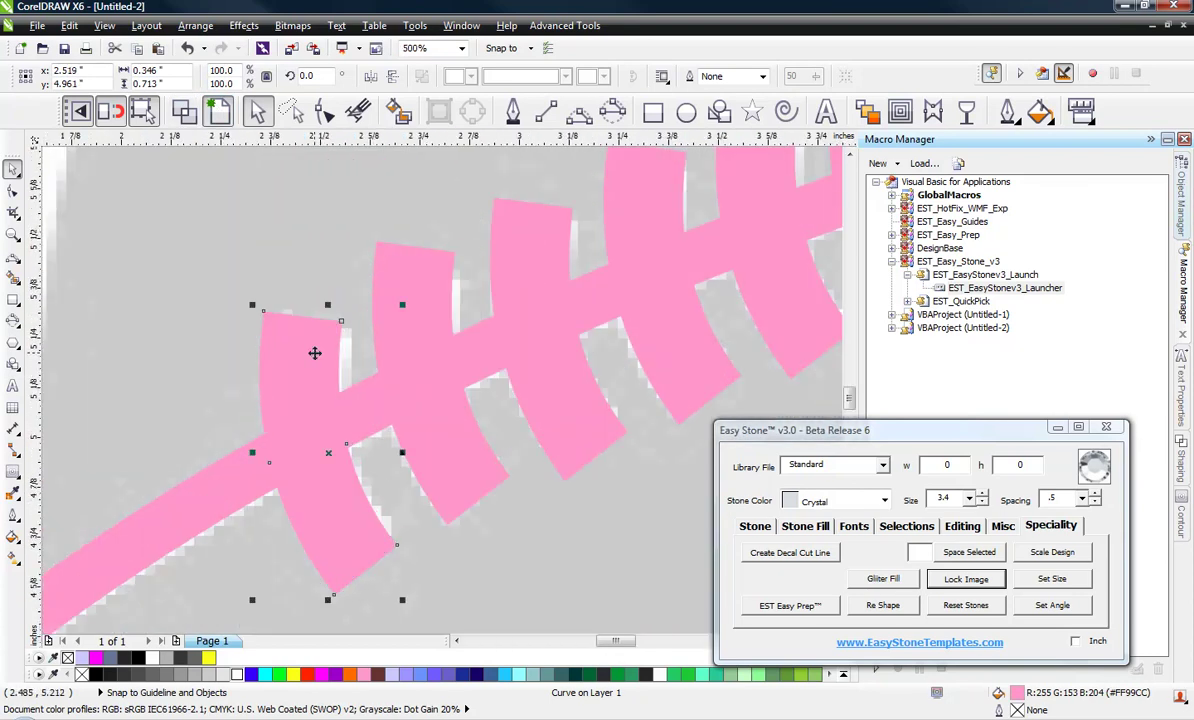
{"action": "left_click_drag", "start_coordinate": [407, 604], "coordinate": [420, 600]}
Adjust the position of the second lace shape from the left over its white lace and deselect everything
{"action": "left_click", "coordinate": [461, 480]}
{"action": "left_click", "coordinate": [490, 477]}
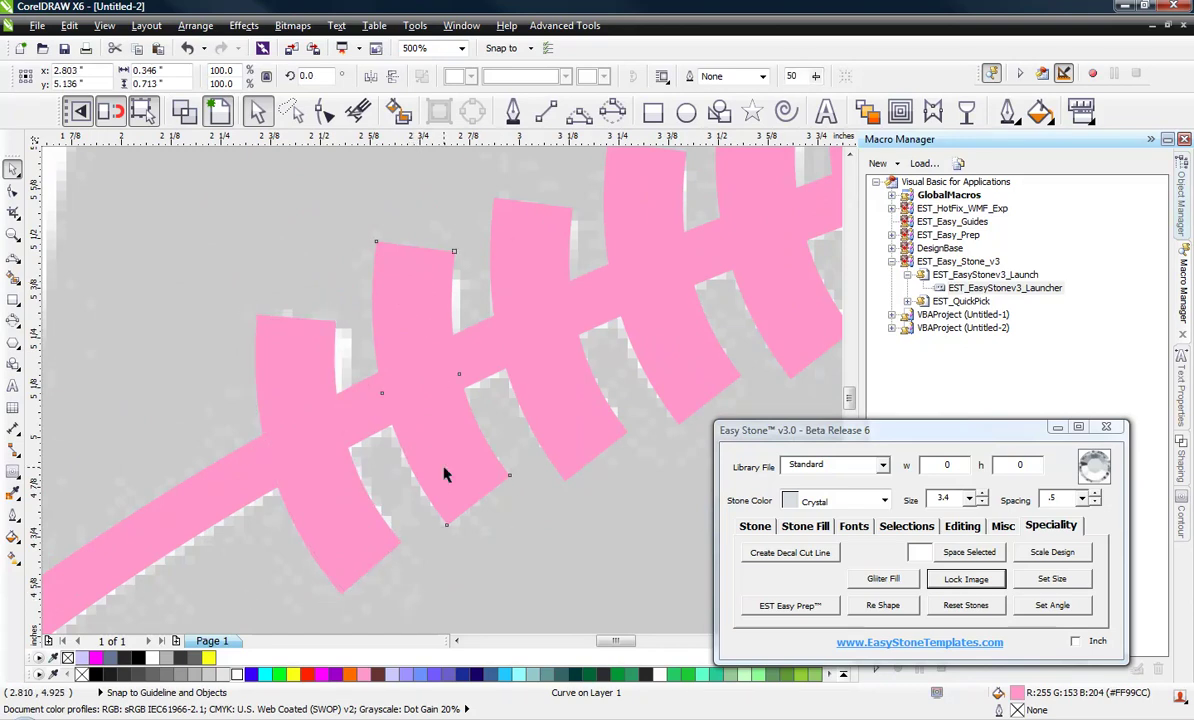
{"action": "left_click_drag", "start_coordinate": [441, 429], "coordinate": [440, 442]}
{"action": "scroll", "coordinate": [425, 331], "scroll_direction": "down", "scroll_amount": 2}
{"action": "scroll", "coordinate": [425, 331], "scroll_direction": "down", "scroll_amount": 2}
{"action": "left_click", "coordinate": [131, 301]}
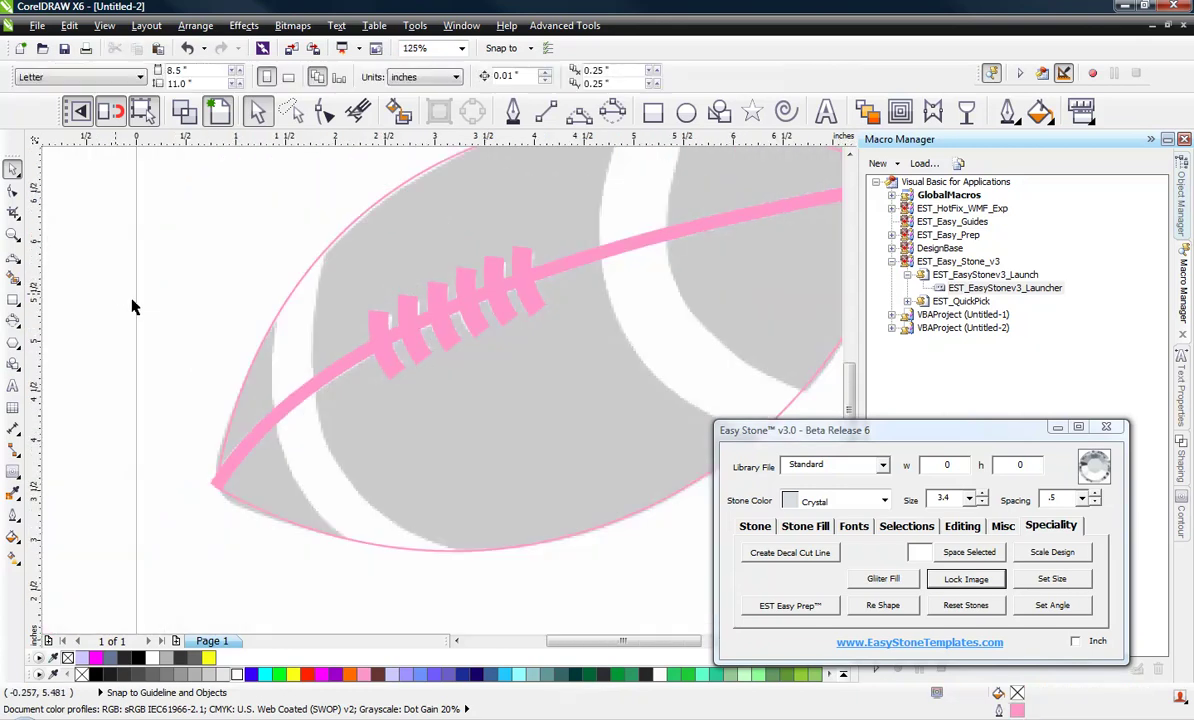
{"action": "scroll", "coordinate": [172, 324], "scroll_direction": "down", "scroll_amount": 2}
{"action": "scroll", "coordinate": [253, 347], "scroll_direction": "up", "scroll_amount": 2}
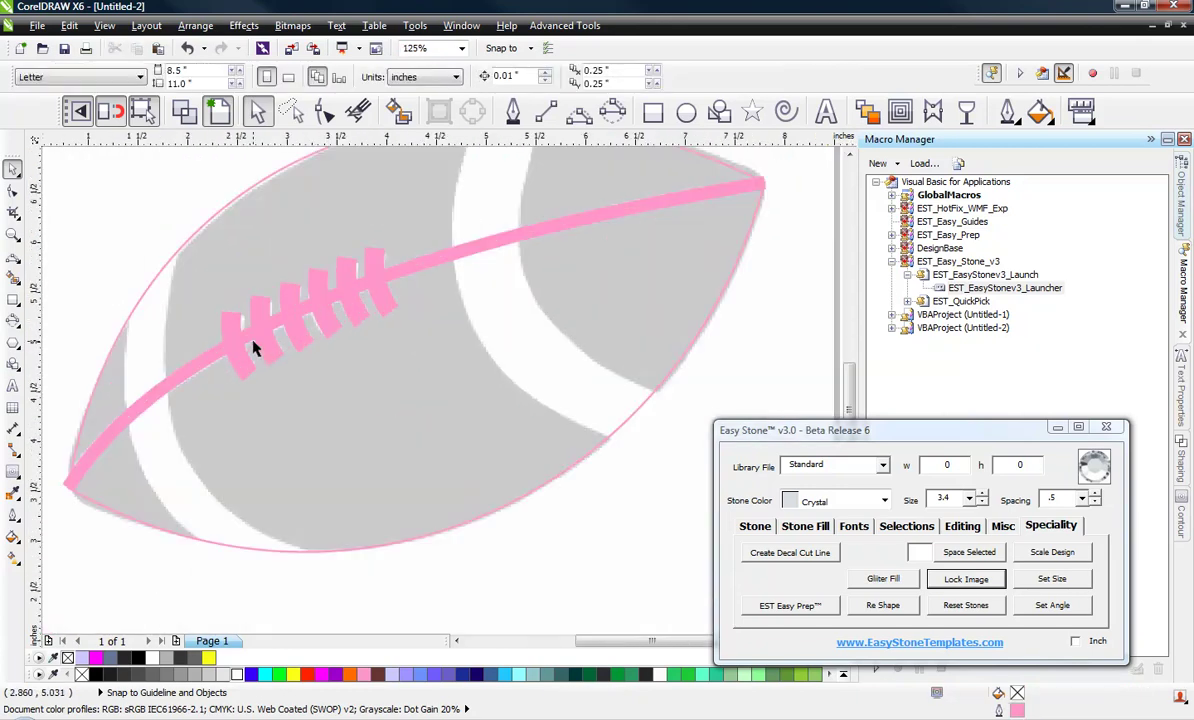
Trace the outer edge of the left white stripe with a 3-point curve ending on the football outline, about 0.77 by 2.21 inches
{"action": "scroll", "coordinate": [385, 319], "scroll_direction": "down", "scroll_amount": 1}
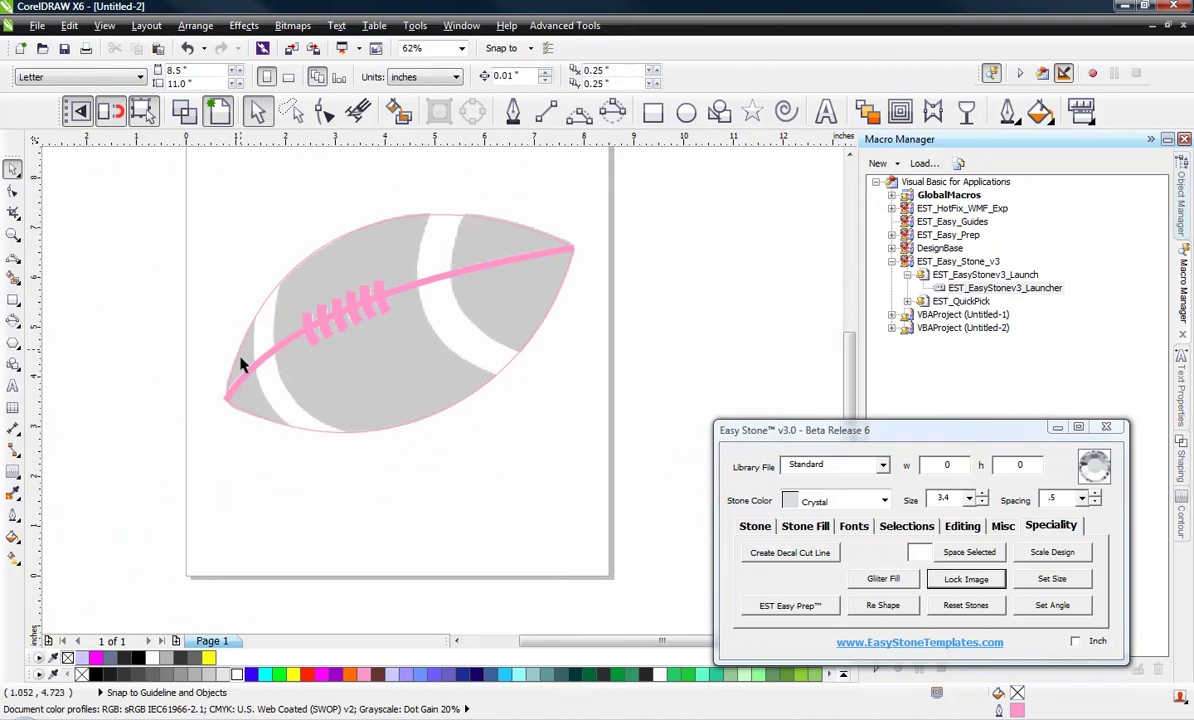
{"action": "scroll", "coordinate": [207, 333], "scroll_direction": "up", "scroll_amount": 2}
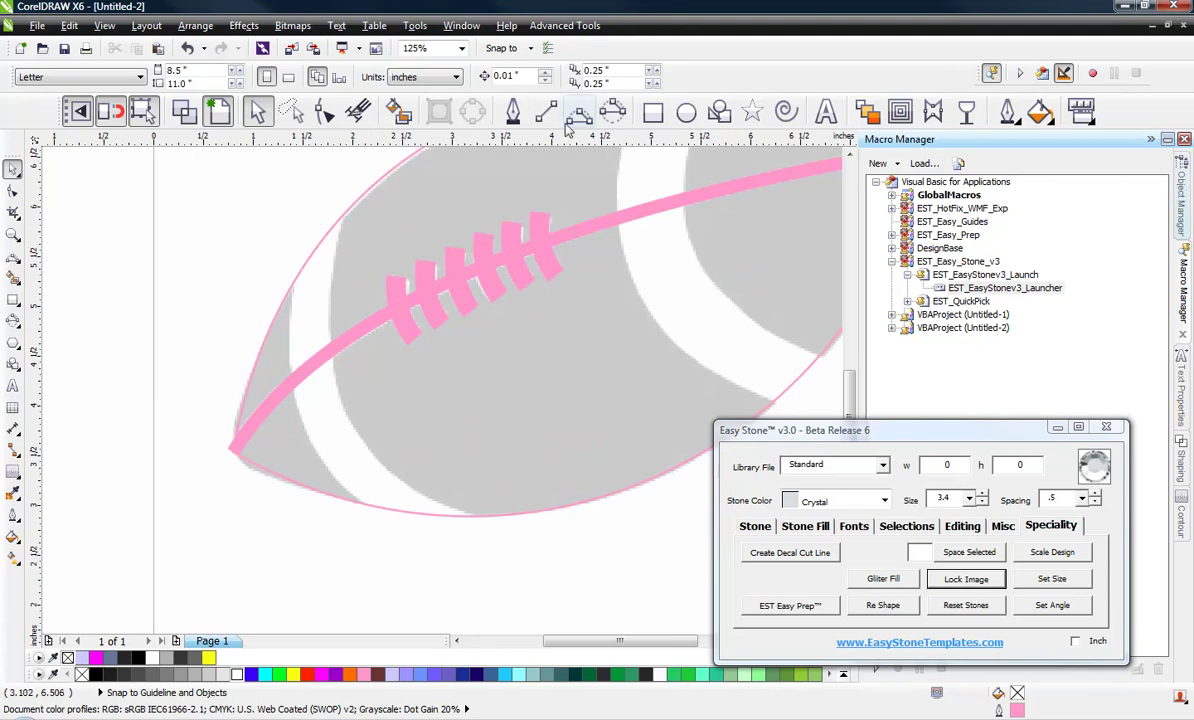
{"action": "left_click", "coordinate": [578, 118]}
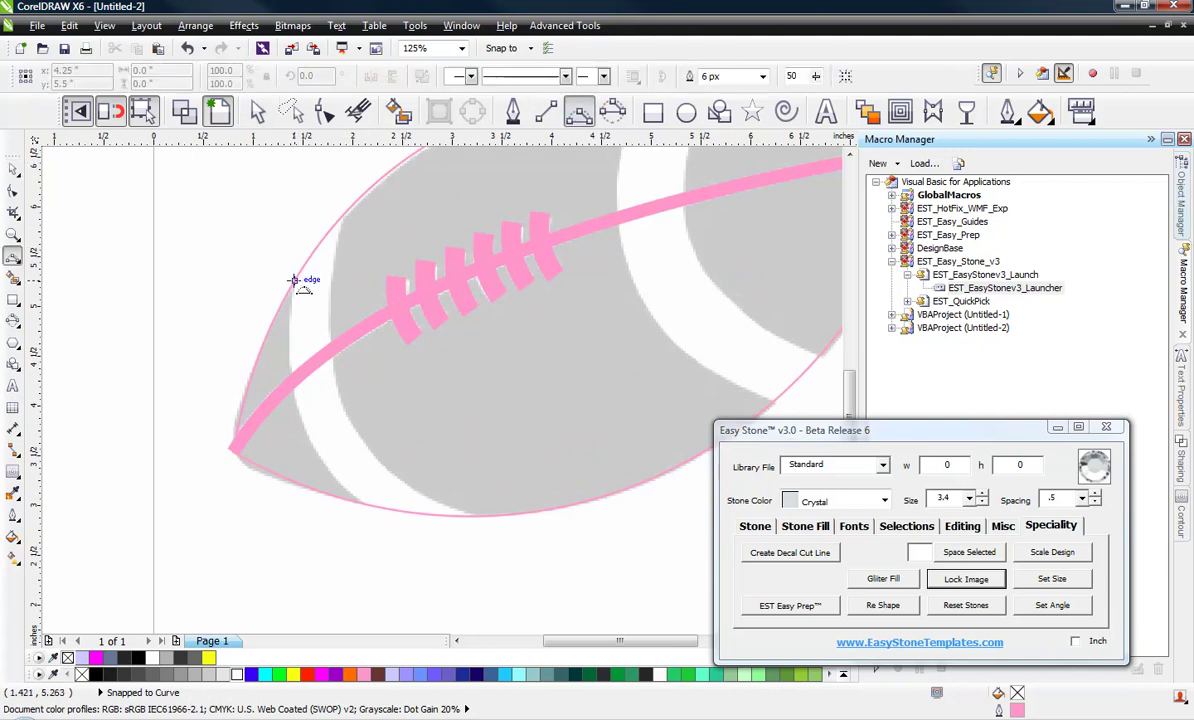
{"action": "left_click_drag", "start_coordinate": [292, 282], "coordinate": [366, 506]}
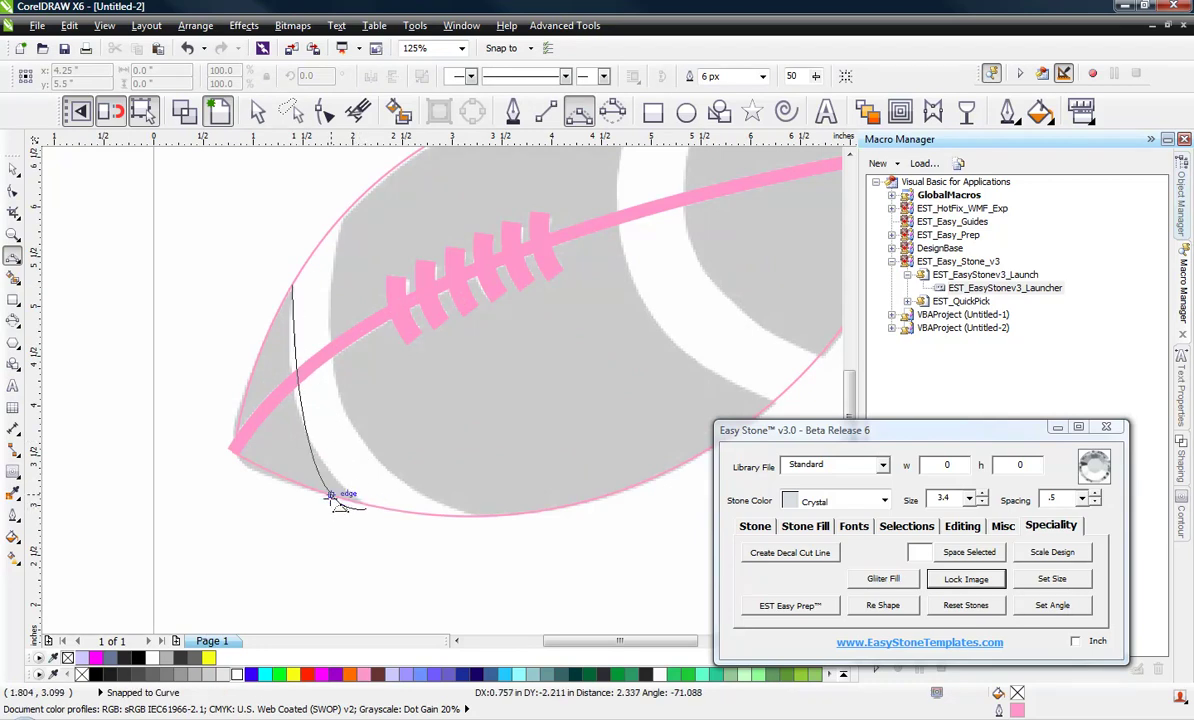
{"action": "left_click_drag", "start_coordinate": [230, 517], "coordinate": [238, 514]}
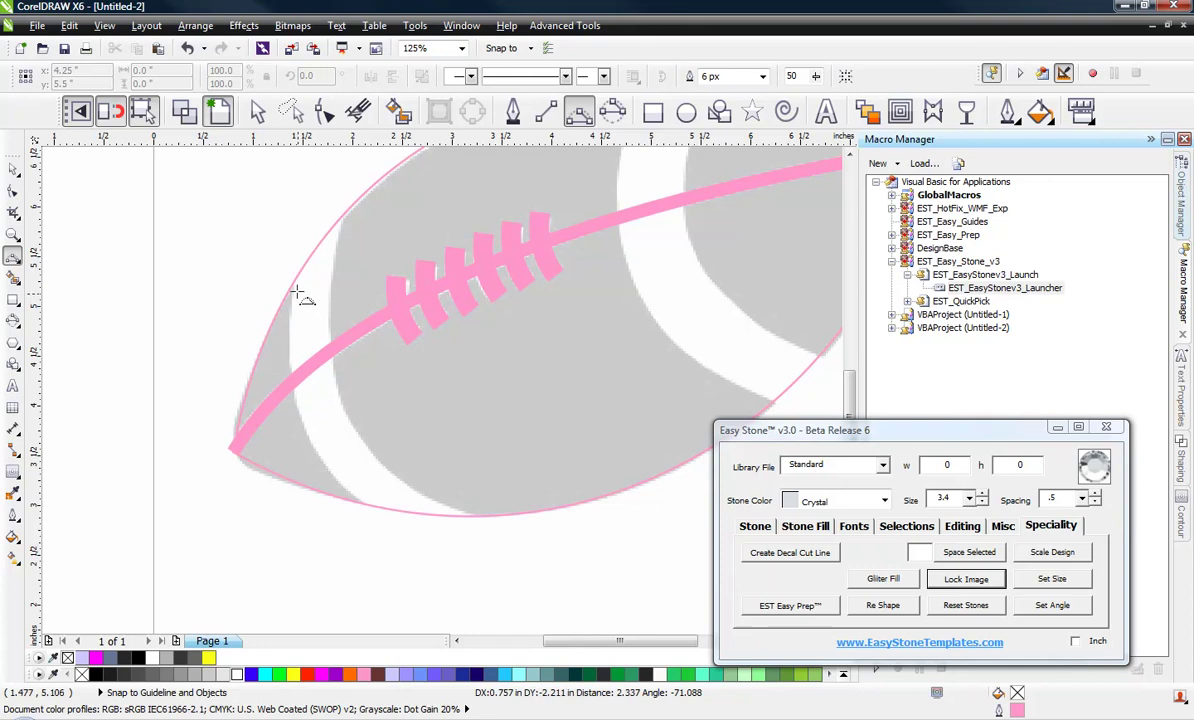
{"action": "left_click_drag", "start_coordinate": [292, 286], "coordinate": [365, 504]}
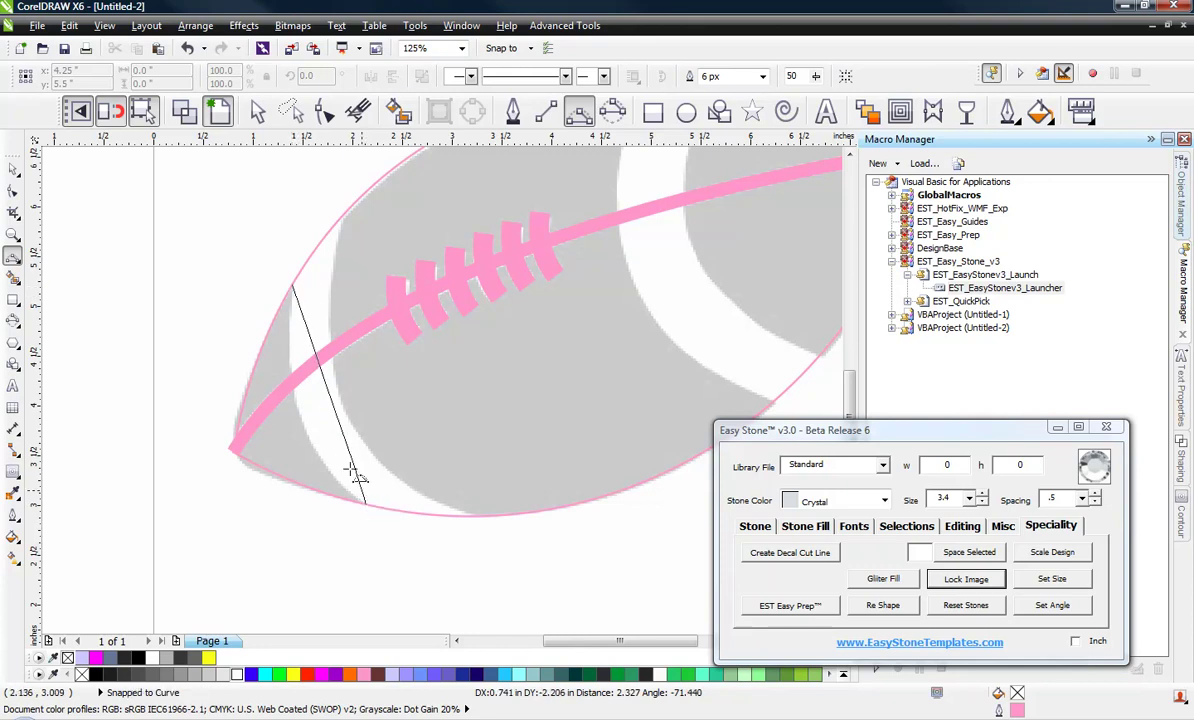
{"action": "left_click", "coordinate": [308, 430]}
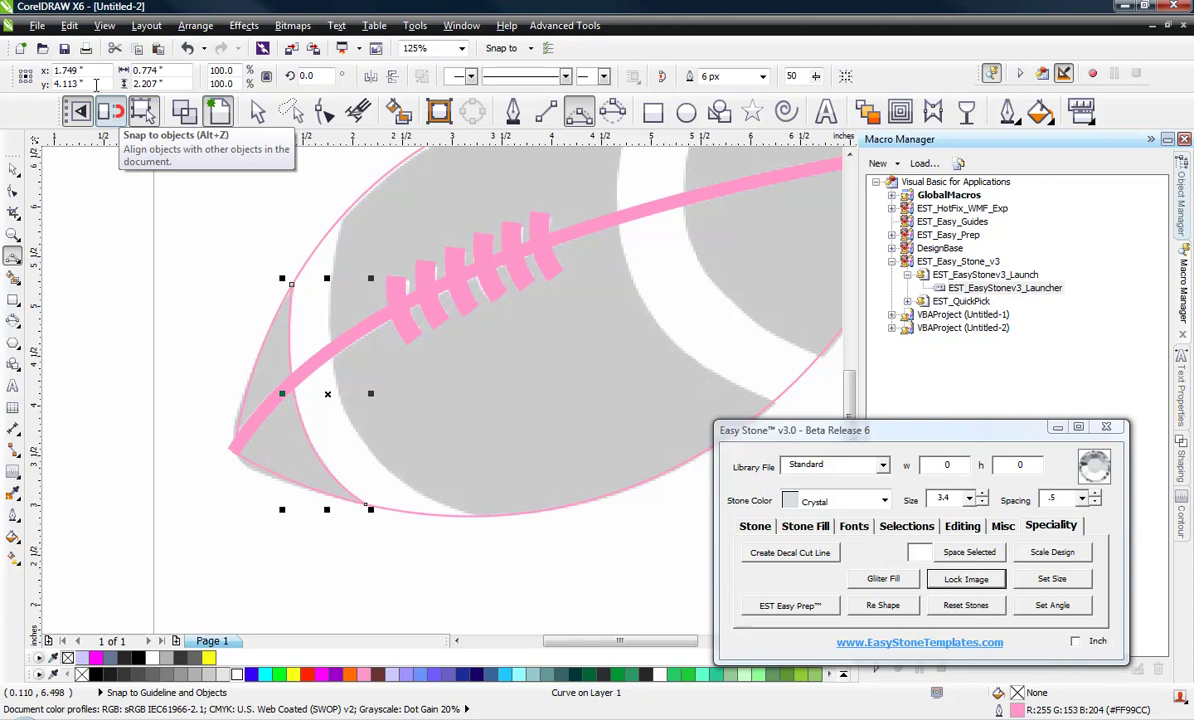
{"action": "left_click", "coordinate": [104, 25]}
{"action": "mouse_move", "coordinate": [224, 386]}
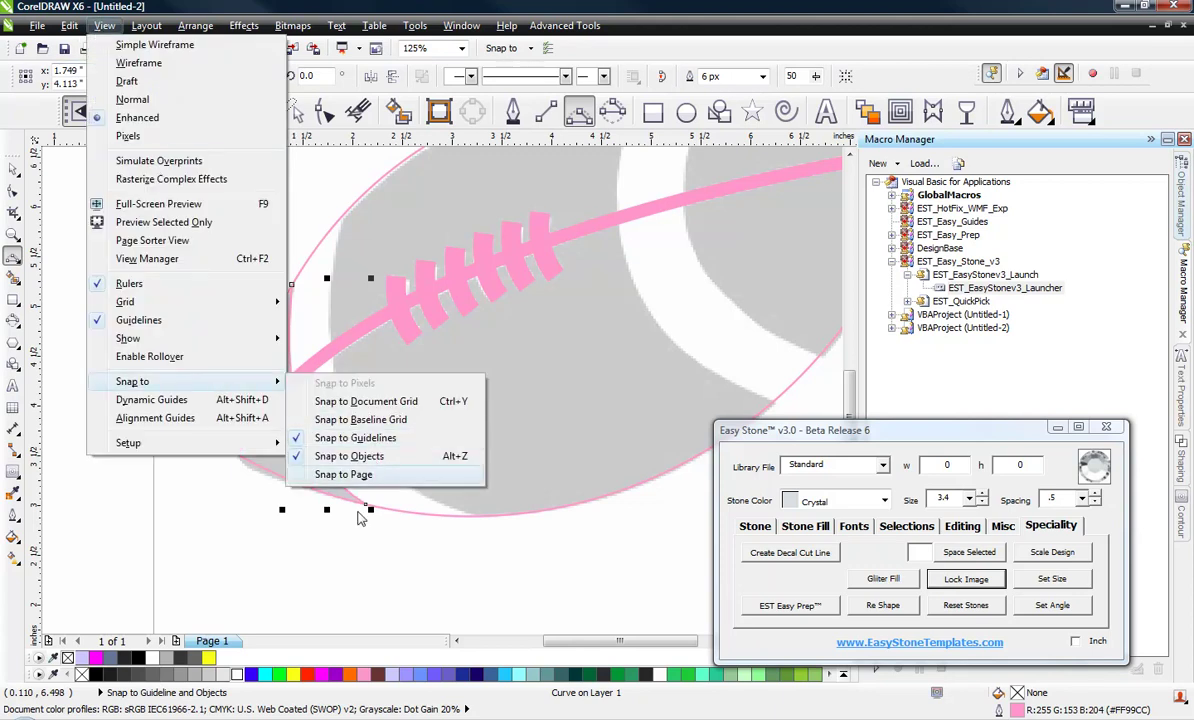
{"action": "left_click", "coordinate": [356, 549]}
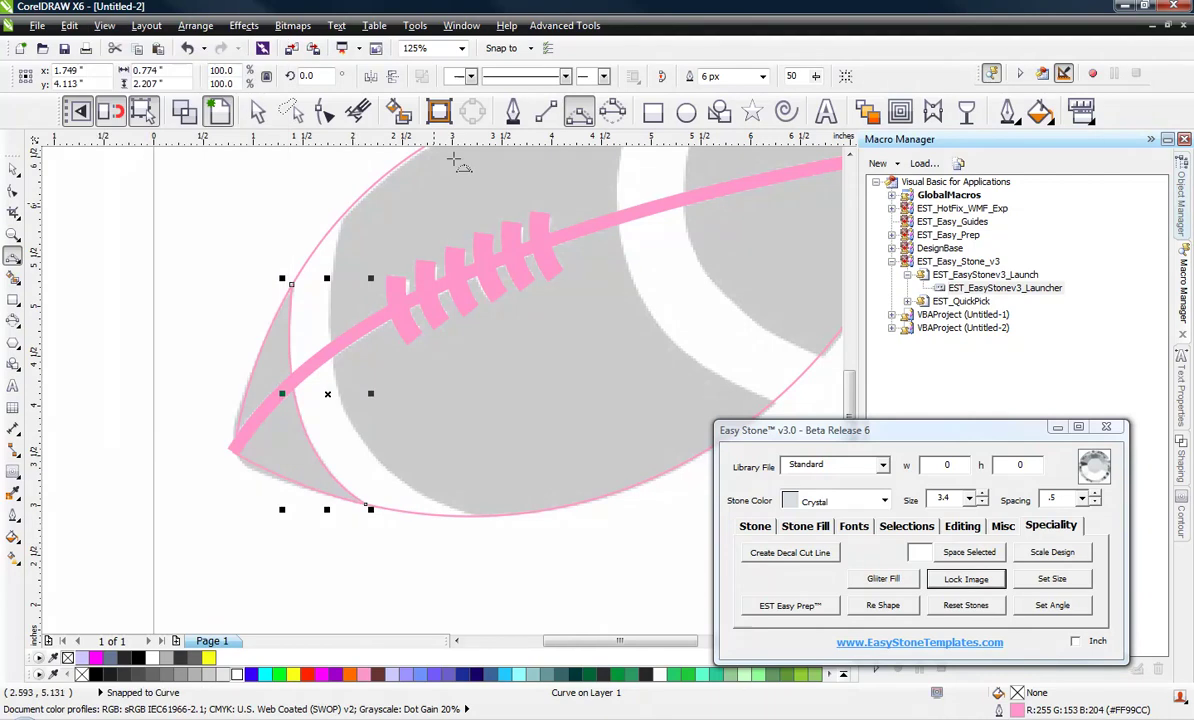
Trace the inner edge of the left white stripe with a 3-point curve, about 1.49 by 3.00 inches
{"action": "left_click", "coordinate": [580, 113]}
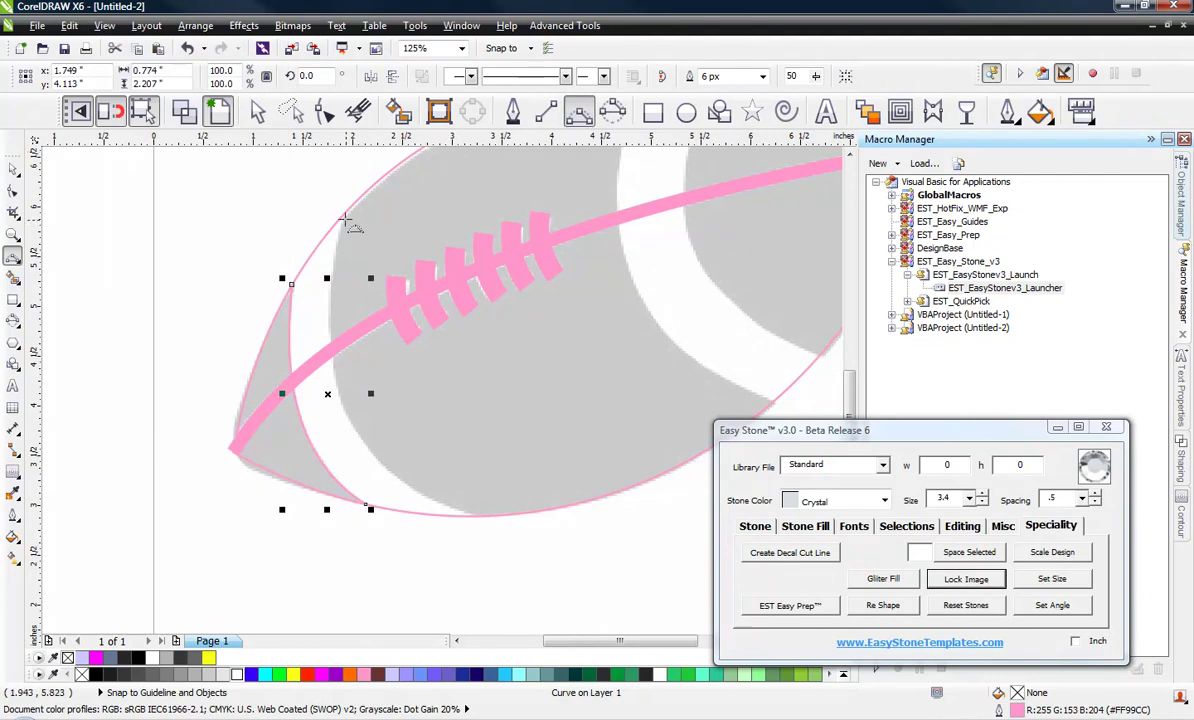
{"action": "left_click_drag", "start_coordinate": [340, 217], "coordinate": [477, 515]}
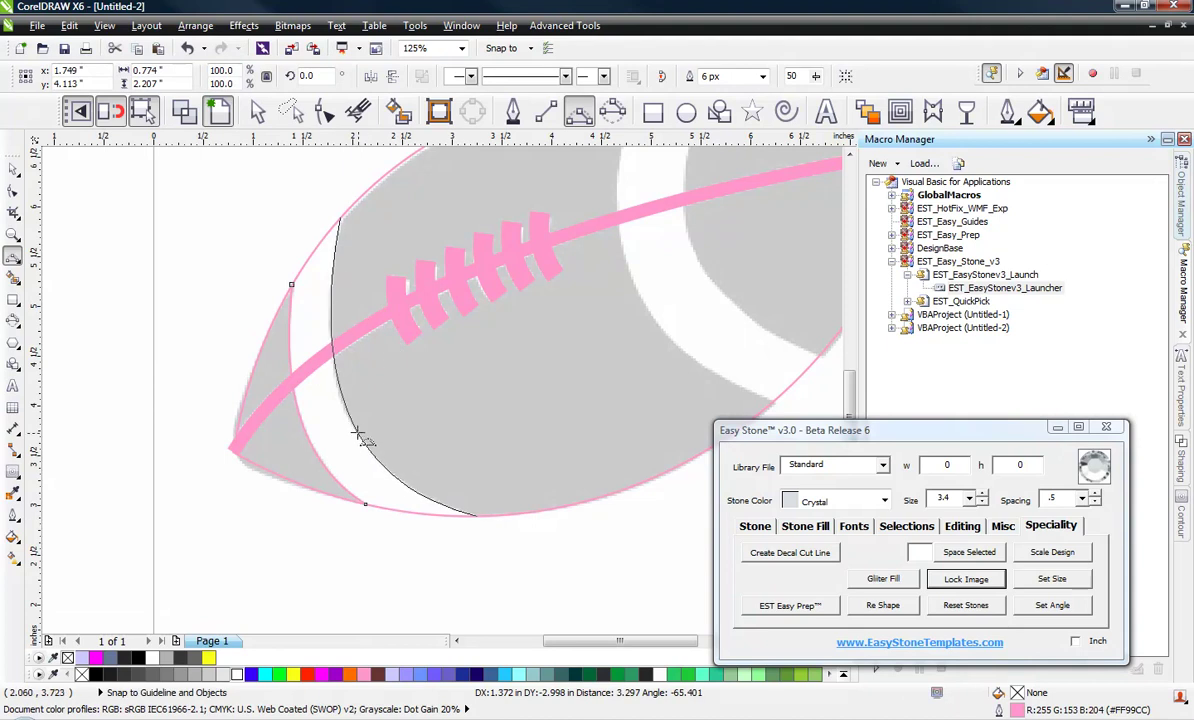
{"action": "left_click", "coordinate": [354, 428]}
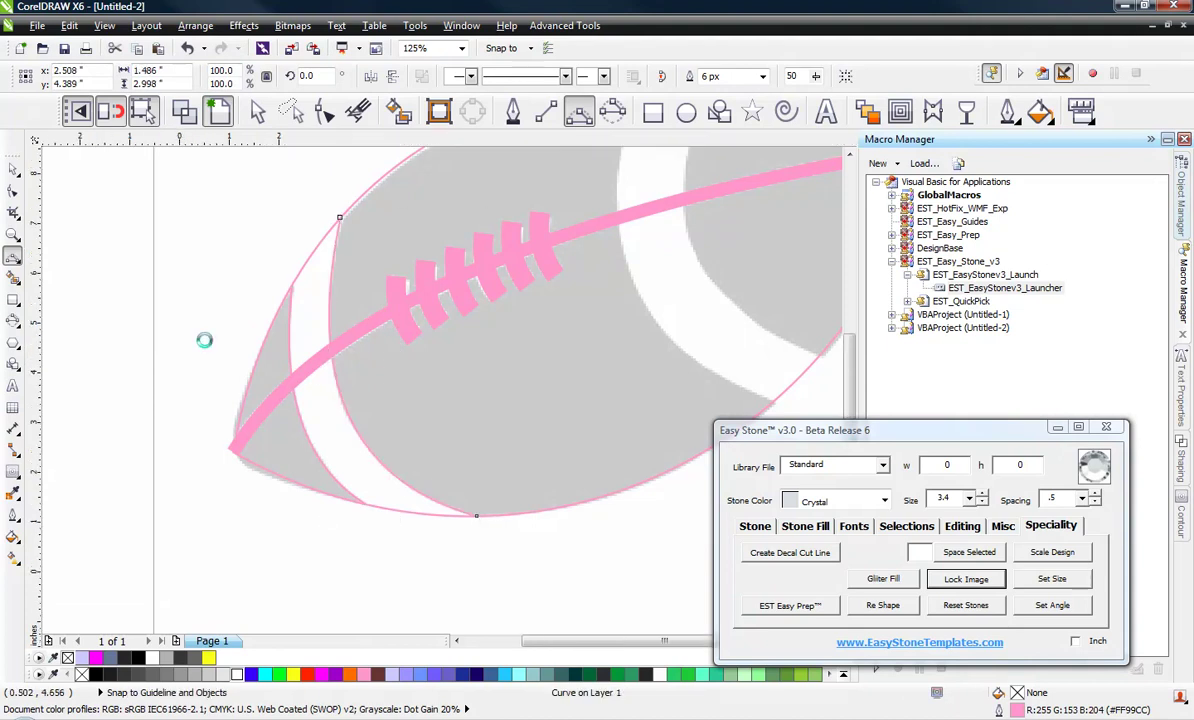
Trace both edges of the right white stripe with 3-point curves, about 1.38 by 2.73 inches and 1.56 by 3.24 inches
{"action": "scroll", "coordinate": [203, 341], "scroll_direction": "down", "scroll_amount": 2}
{"action": "scroll", "coordinate": [467, 212], "scroll_direction": "up", "scroll_amount": 2}
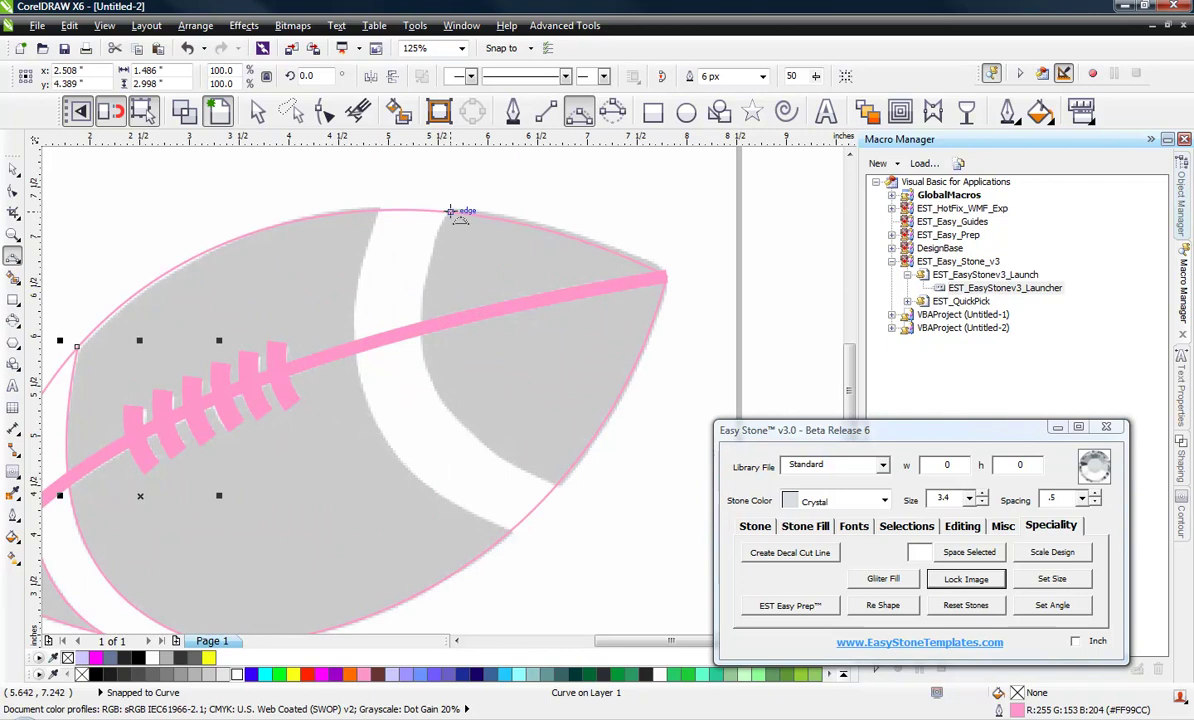
{"action": "left_click_drag", "start_coordinate": [447, 212], "coordinate": [557, 483]}
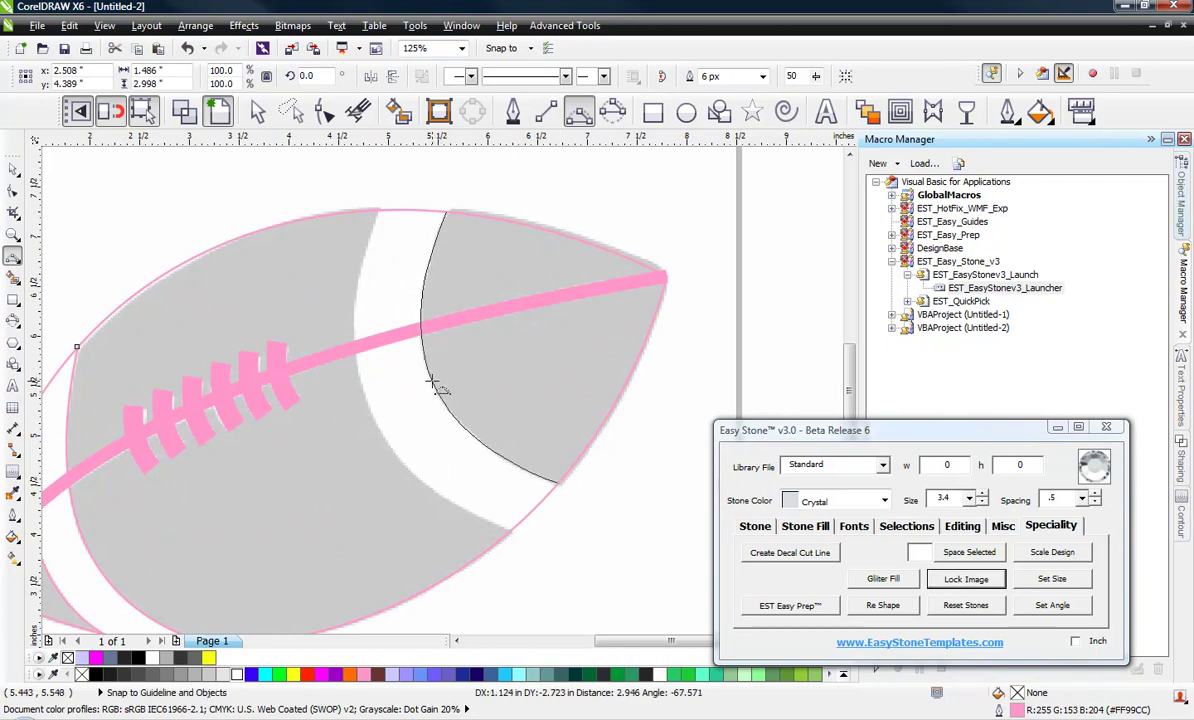
{"action": "left_click", "coordinate": [378, 235]}
{"action": "left_click_drag", "start_coordinate": [377, 211], "coordinate": [506, 533]}
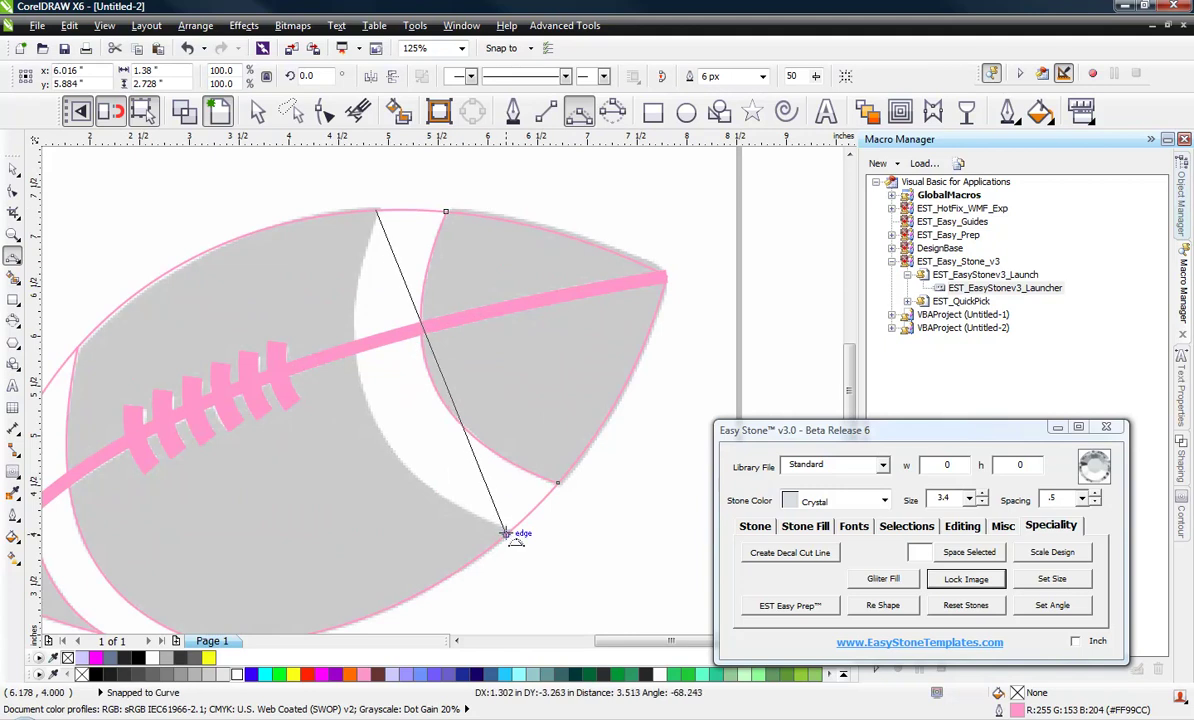
{"action": "left_click", "coordinate": [372, 420]}
Place a copy of all the traced football shapes beside the page at about X 16.08, Y 4.26 inches
{"action": "scroll", "coordinate": [464, 259], "scroll_direction": "down", "scroll_amount": 2}
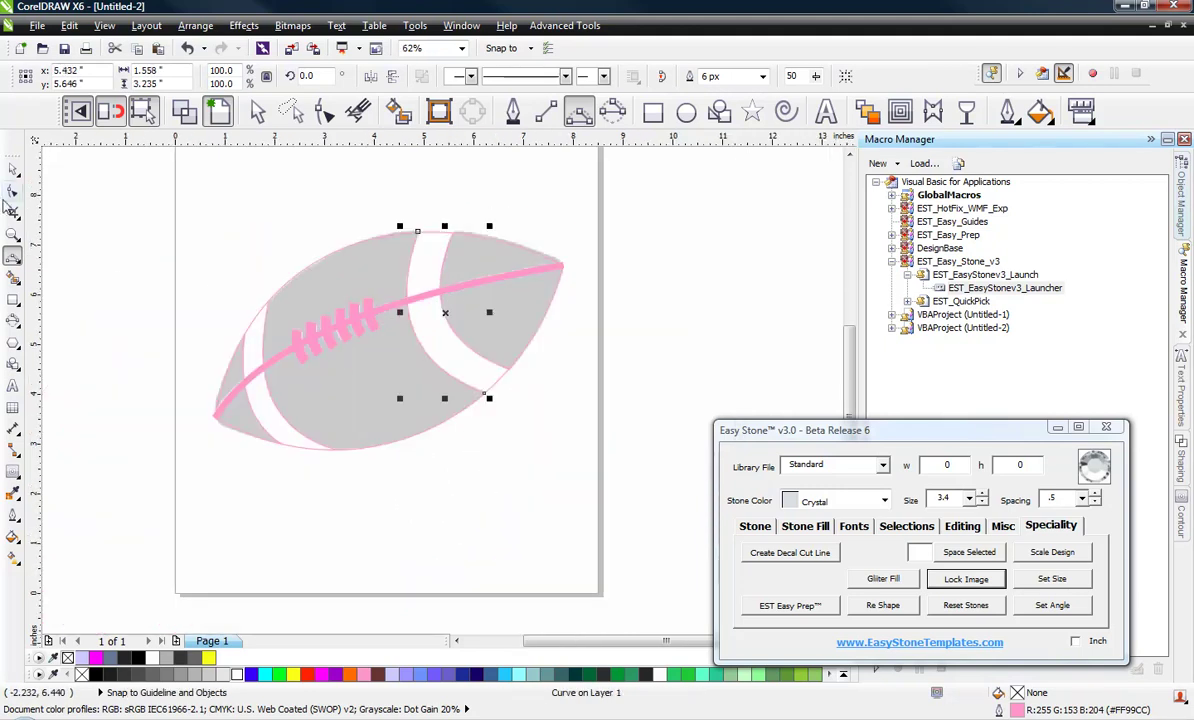
{"action": "left_click", "coordinate": [14, 172]}
{"action": "key", "text": "Escape"}
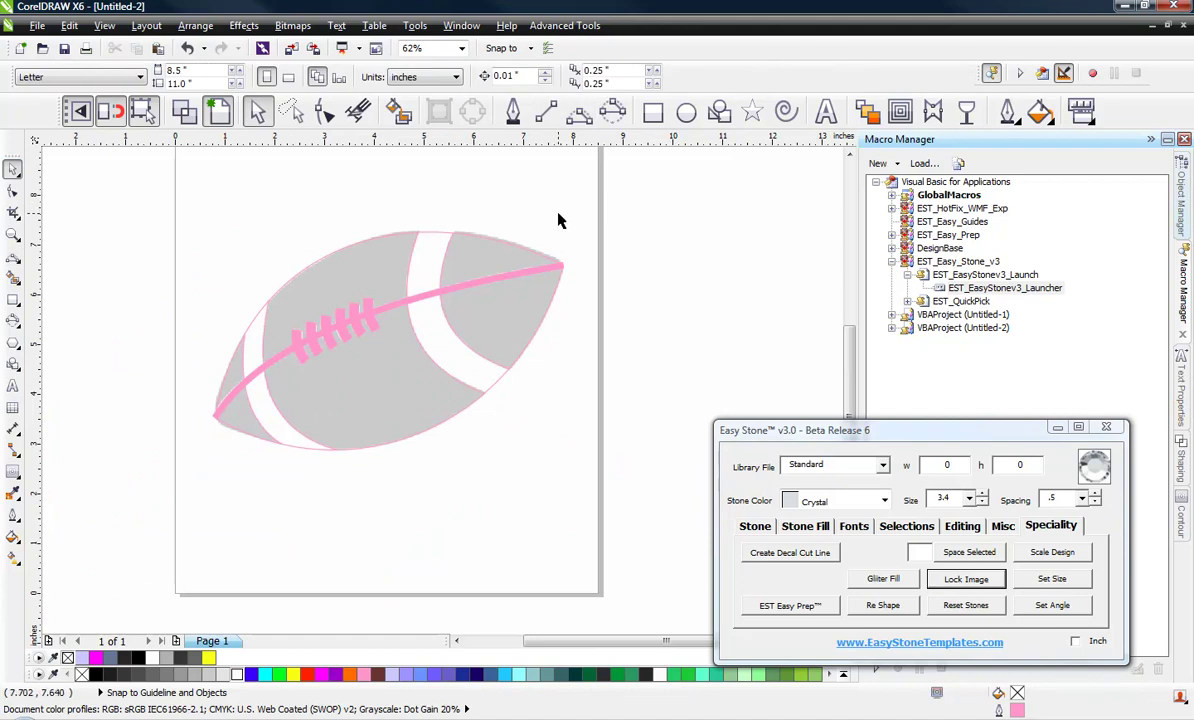
{"action": "left_click_drag", "start_coordinate": [634, 193], "coordinate": [166, 462]}
{"action": "scroll", "coordinate": [88, 325], "scroll_direction": "down", "scroll_amount": 2}
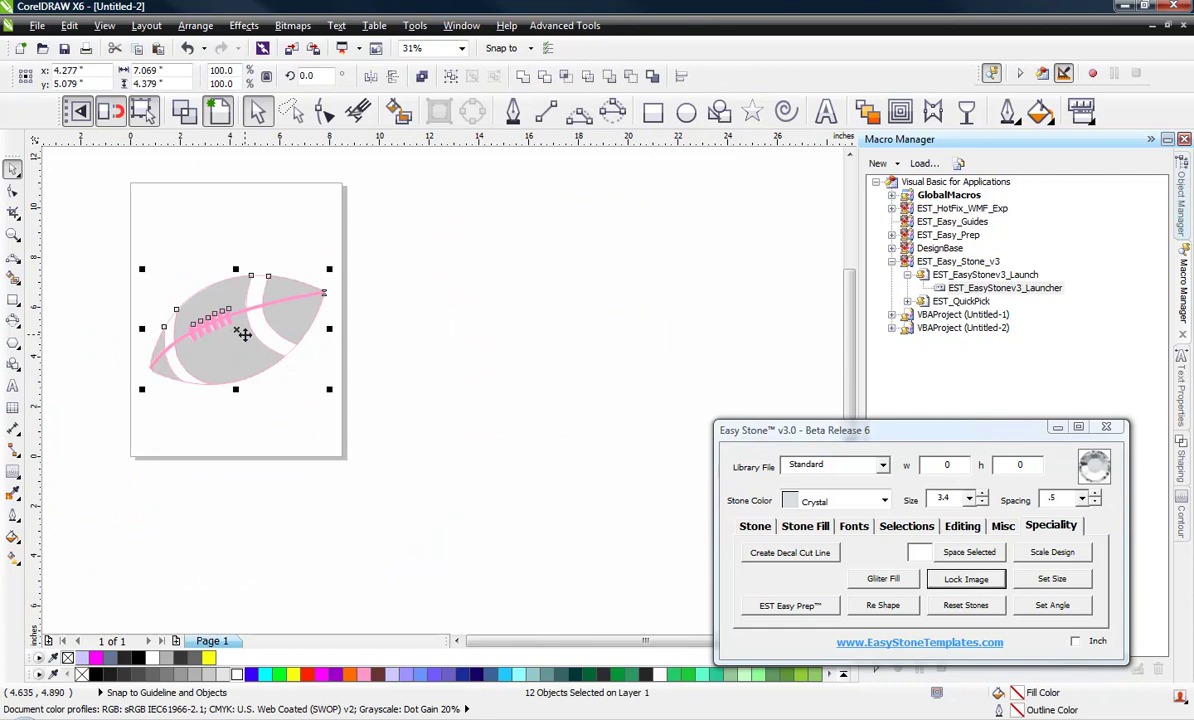
{"action": "left_click_drag", "start_coordinate": [246, 338], "coordinate": [535, 355]}
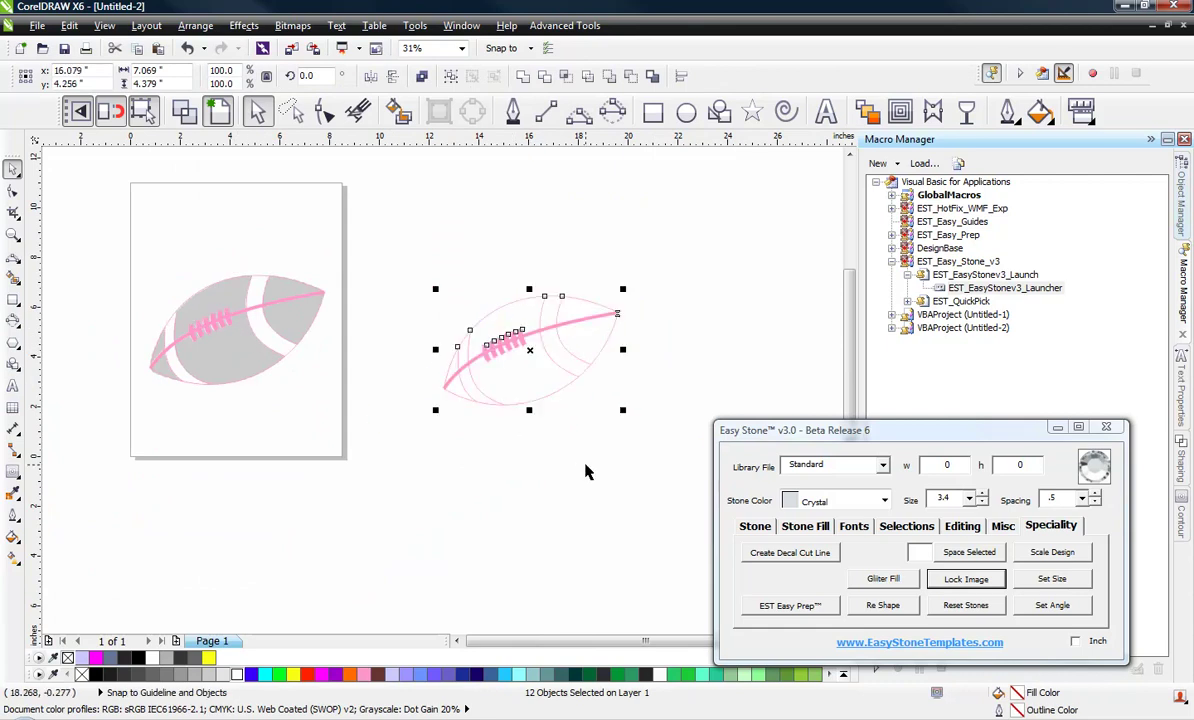
{"action": "left_click", "coordinate": [589, 472]}
Smart Fill the copied football's six body areas between the stripes and seam in blue-grey with a 2 px black outline
{"action": "scroll", "coordinate": [597, 333], "scroll_direction": "up", "scroll_amount": 2}
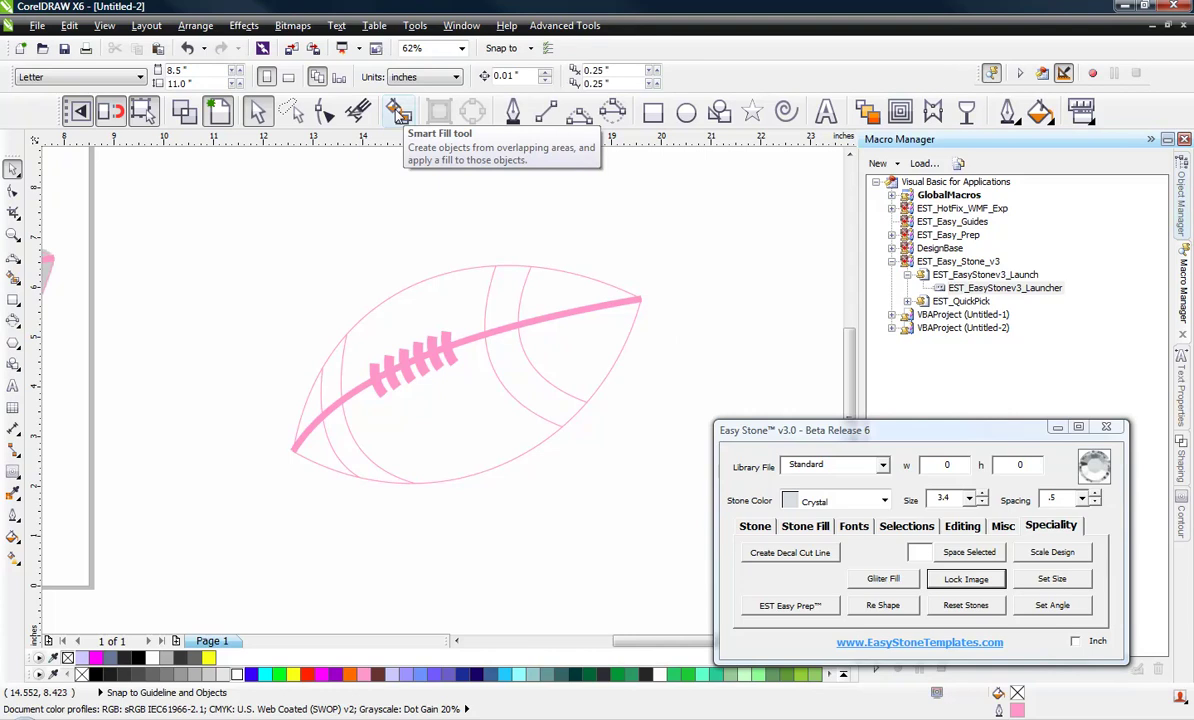
{"action": "left_click", "coordinate": [397, 112]}
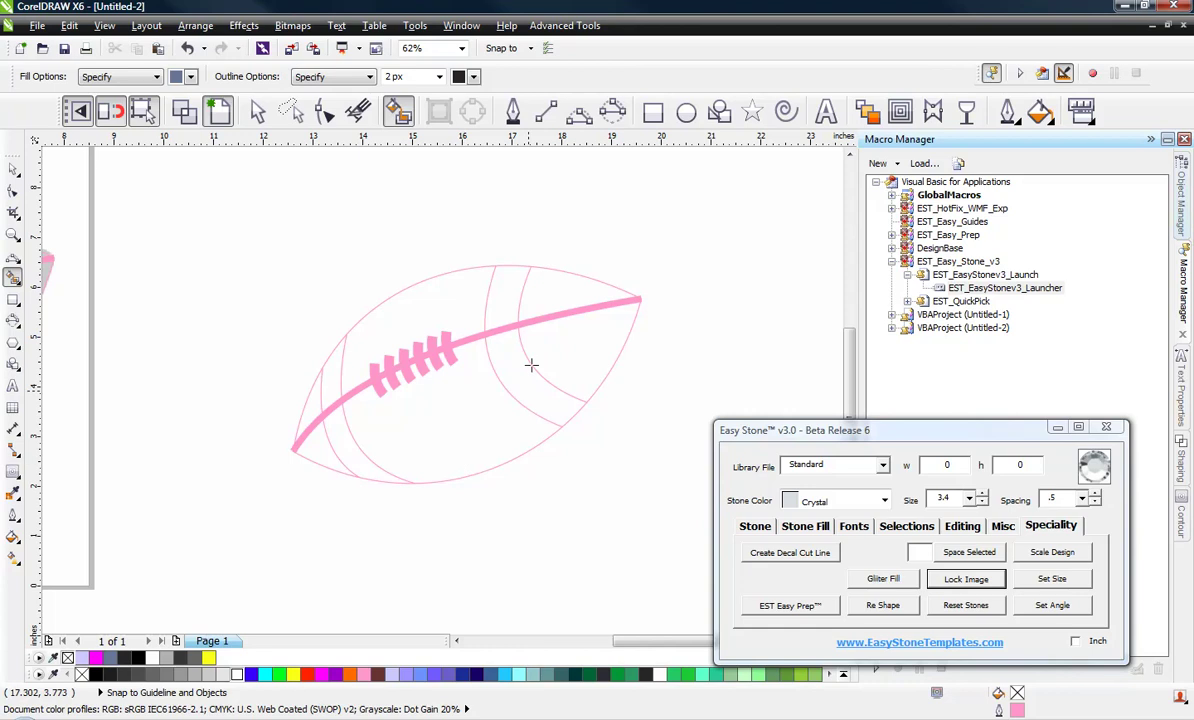
{"action": "left_click", "coordinate": [555, 287]}
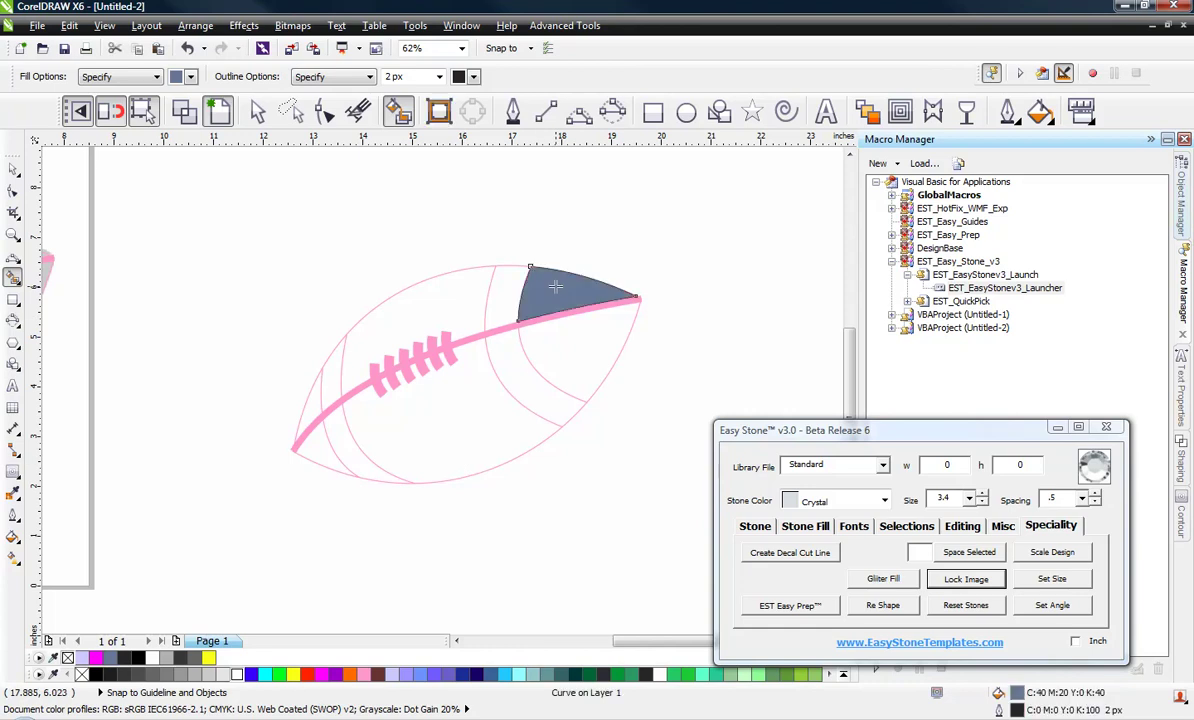
{"action": "left_click", "coordinate": [581, 353]}
{"action": "left_click", "coordinate": [465, 434]}
{"action": "left_click", "coordinate": [446, 319]}
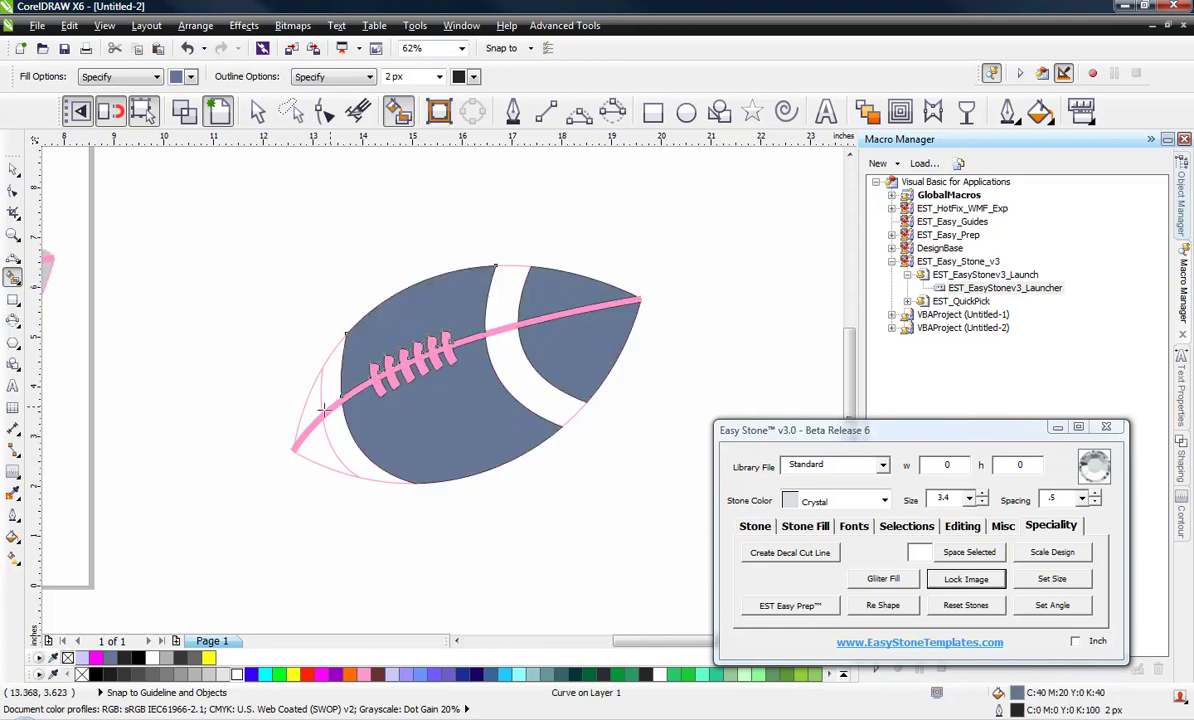
{"action": "left_click", "coordinate": [311, 414]}
{"action": "left_click", "coordinate": [326, 461]}
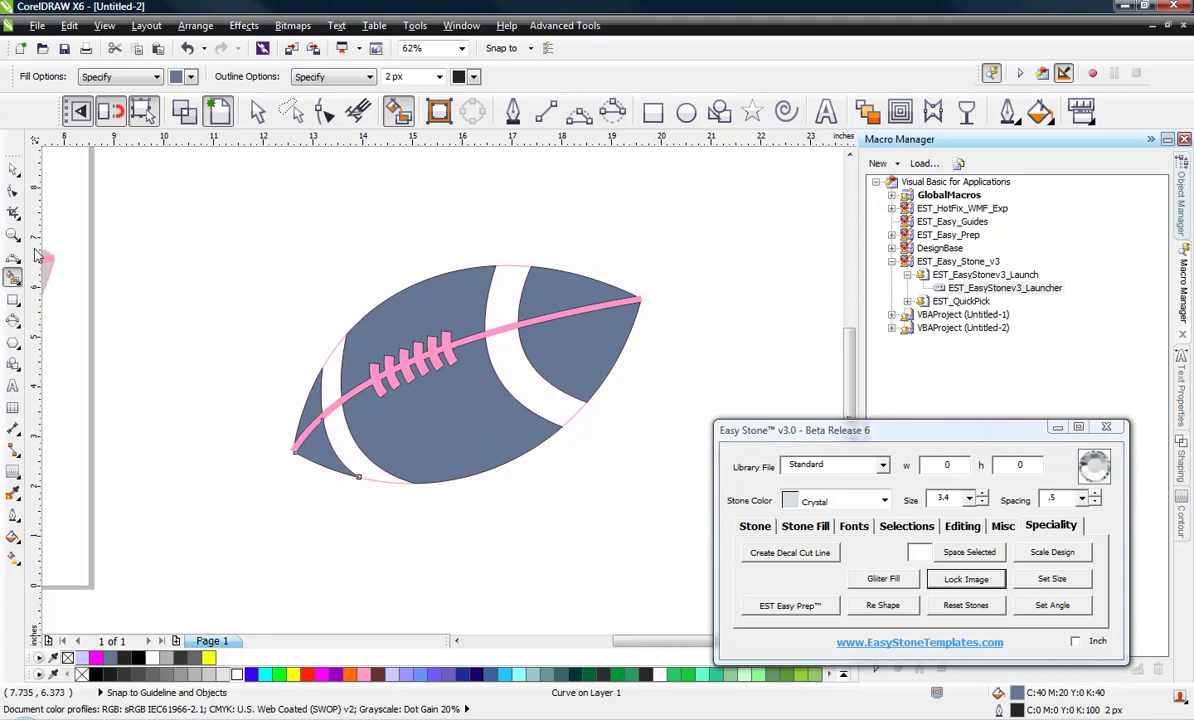
Select all six blue-grey panels with Easy Stone's Create Selection, using the panel below the seam at the football's right tip as reference
{"action": "left_click", "coordinate": [13, 170]}
{"action": "left_click", "coordinate": [196, 228]}
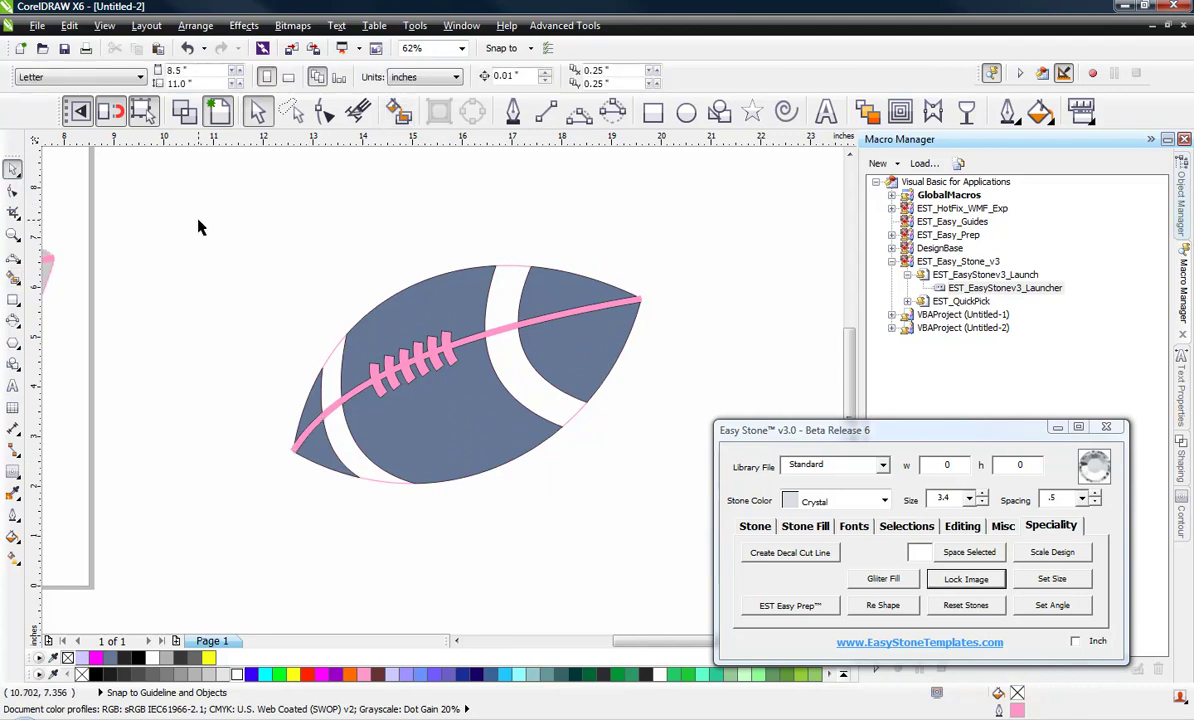
{"action": "left_click", "coordinate": [585, 349]}
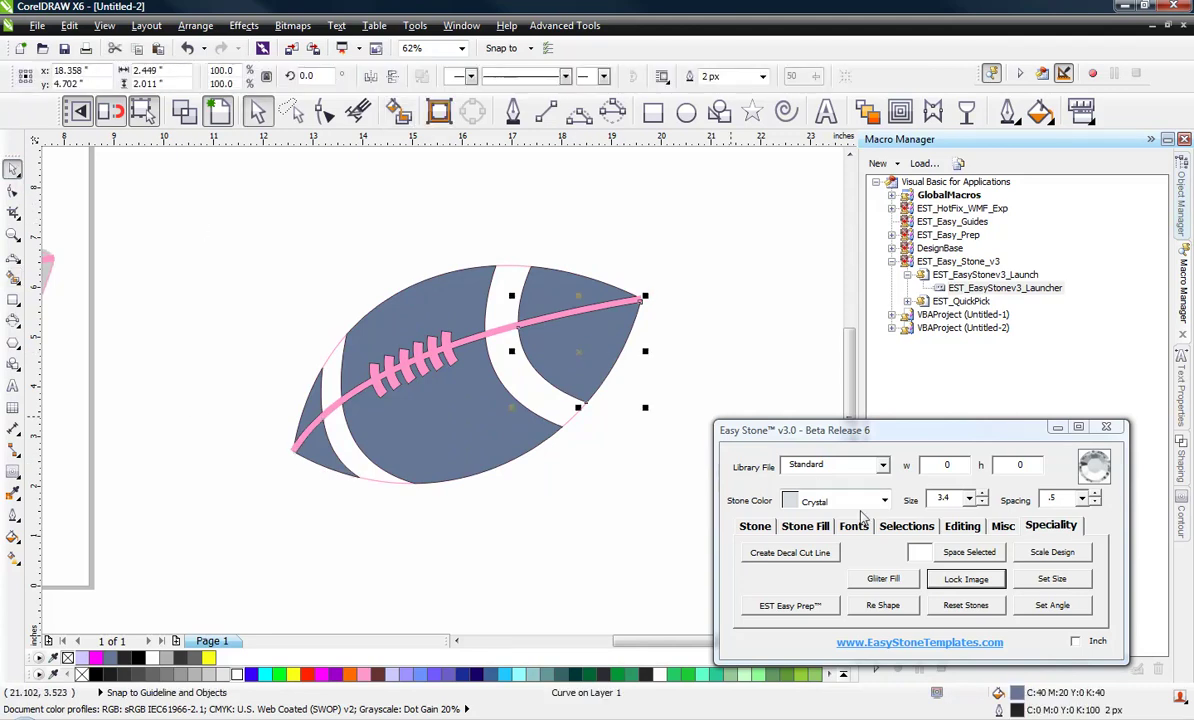
{"action": "left_click", "coordinate": [907, 532]}
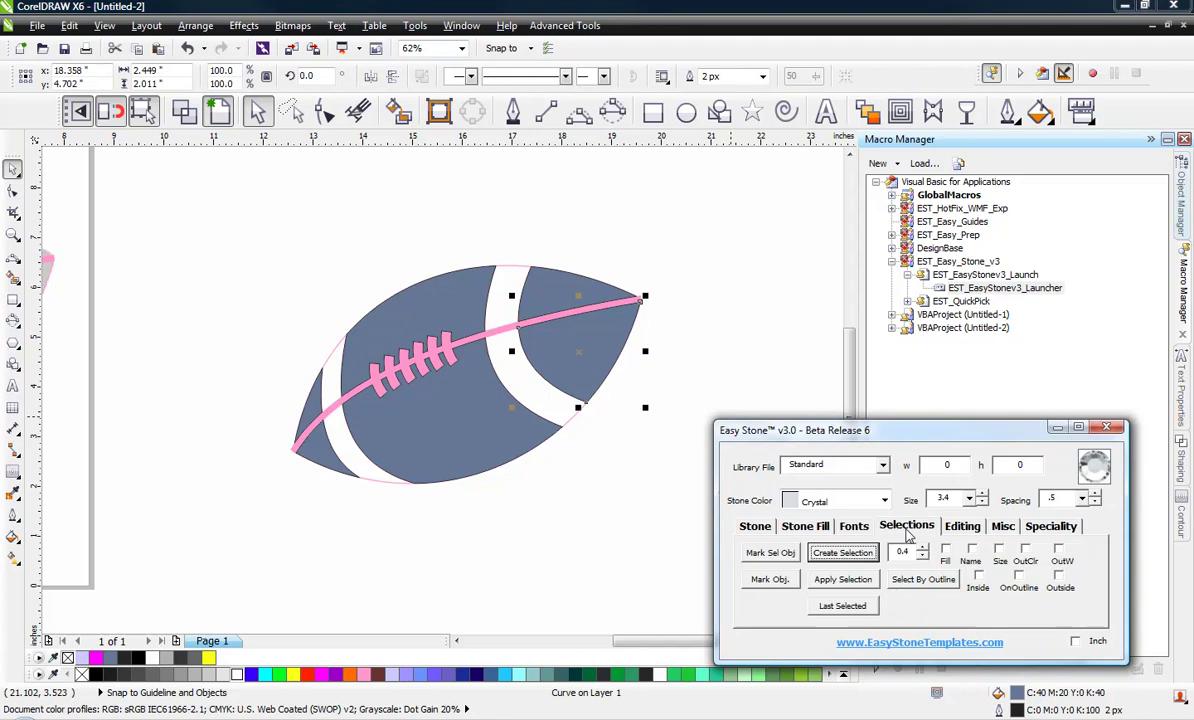
{"action": "left_click", "coordinate": [843, 553]}
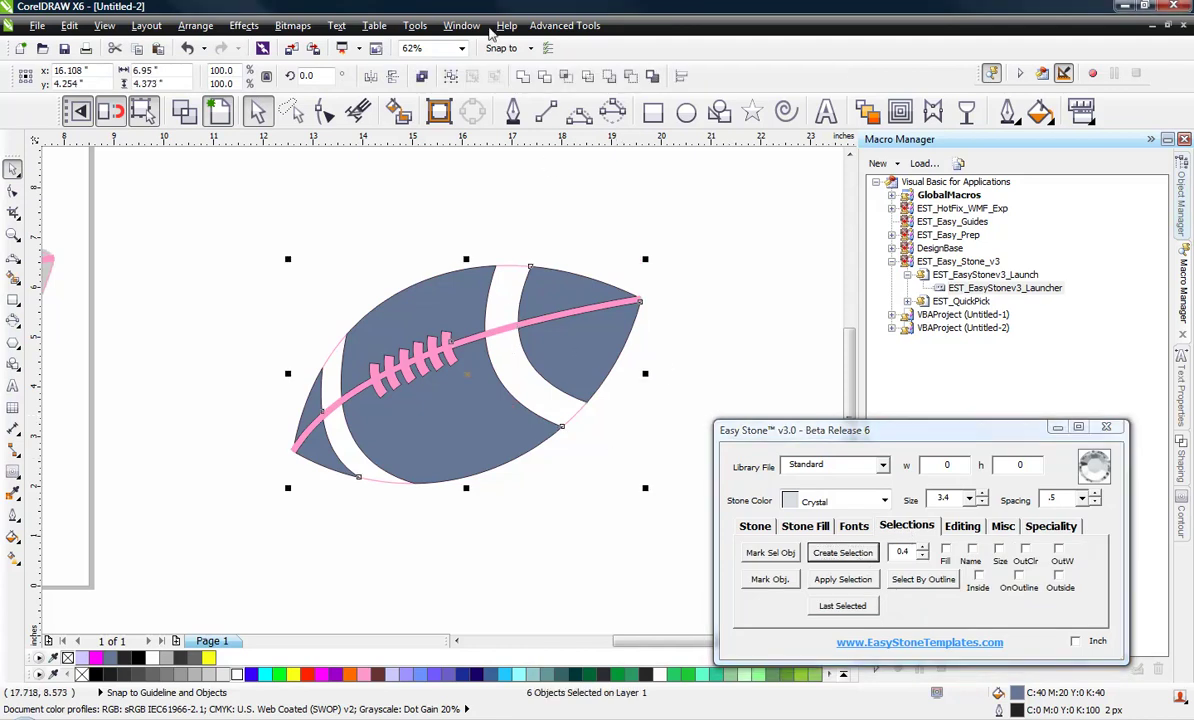
Place a copy of the selected blue-grey panels below the traced football at about X 20.81, Y -3.25 inches and deselect it
{"action": "scroll", "coordinate": [287, 294], "scroll_direction": "down", "scroll_amount": 2}
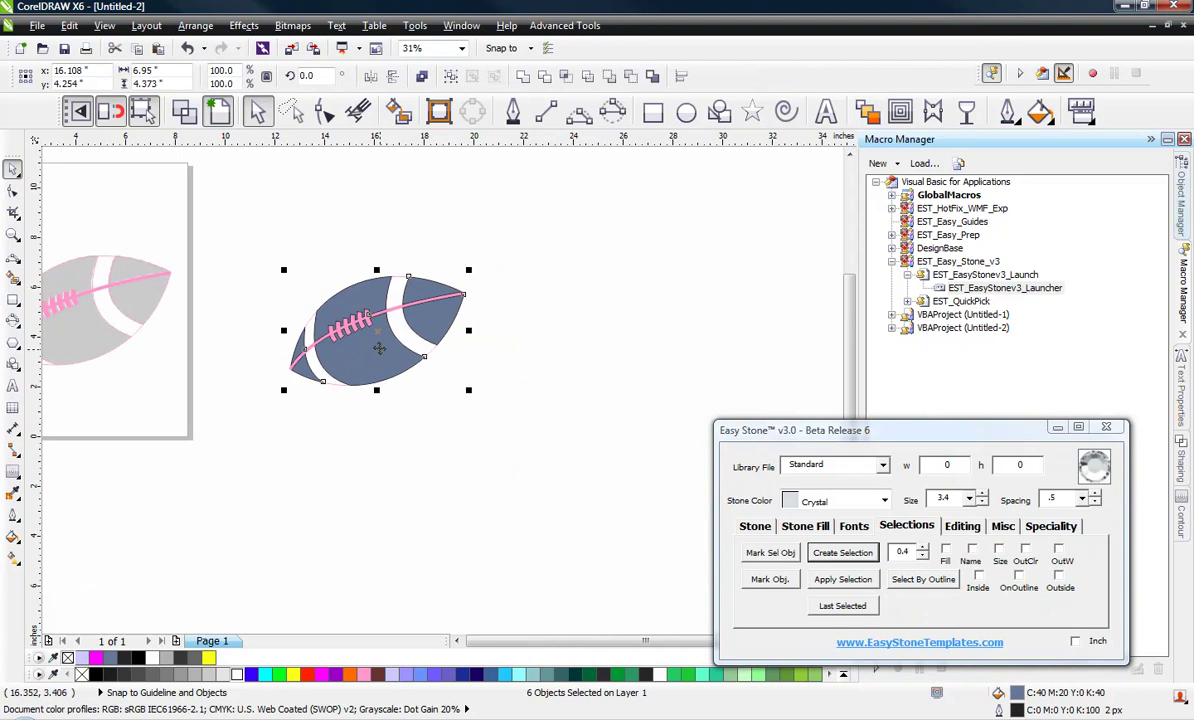
{"action": "left_click_drag", "start_coordinate": [375, 332], "coordinate": [497, 525]}
{"action": "left_click", "coordinate": [541, 578]}
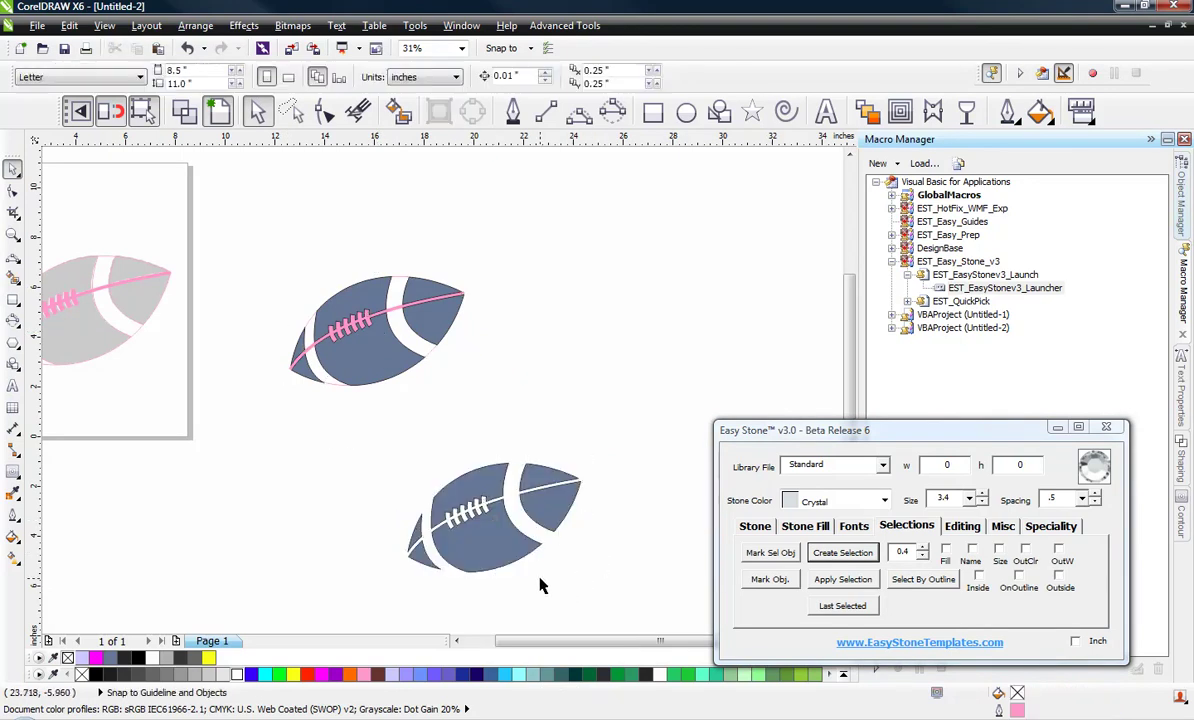
Remove the outline from all six blue-grey panels of the separated football copy
{"action": "scroll", "coordinate": [533, 563], "scroll_direction": "up", "scroll_amount": 2}
{"action": "scroll", "coordinate": [376, 354], "scroll_direction": "up", "scroll_amount": 2}
{"action": "scroll", "coordinate": [376, 354], "scroll_direction": "down", "scroll_amount": 4}
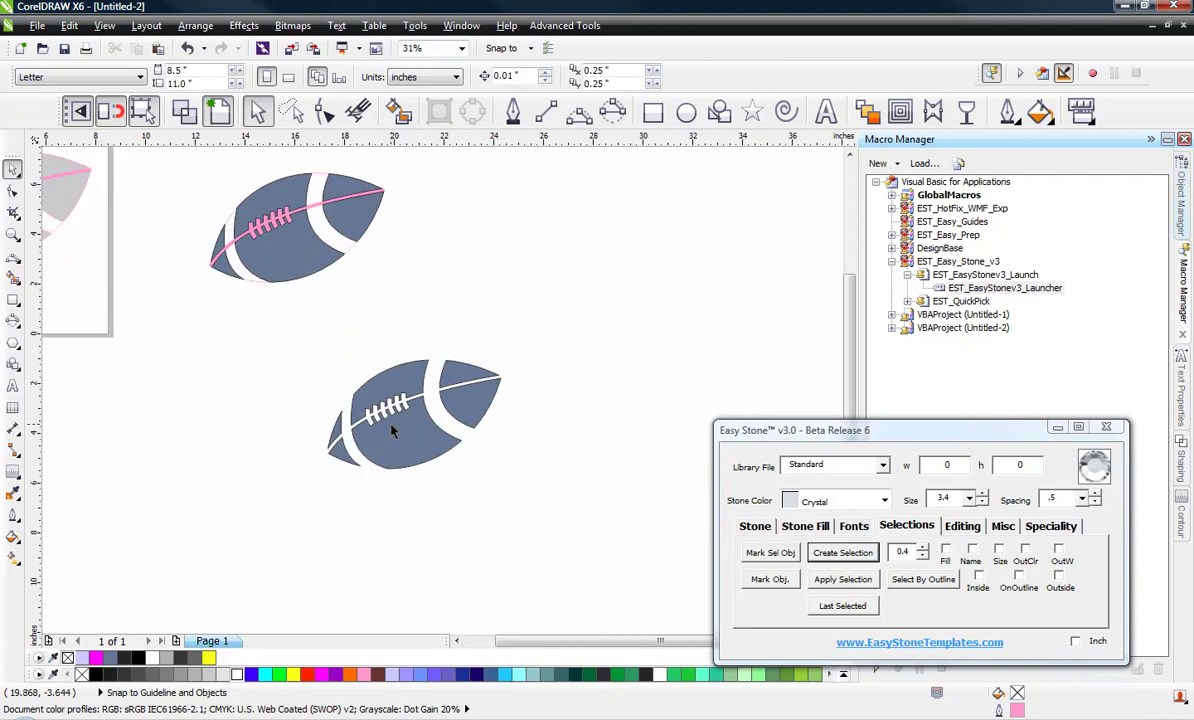
{"action": "scroll", "coordinate": [434, 416], "scroll_direction": "up", "scroll_amount": 2}
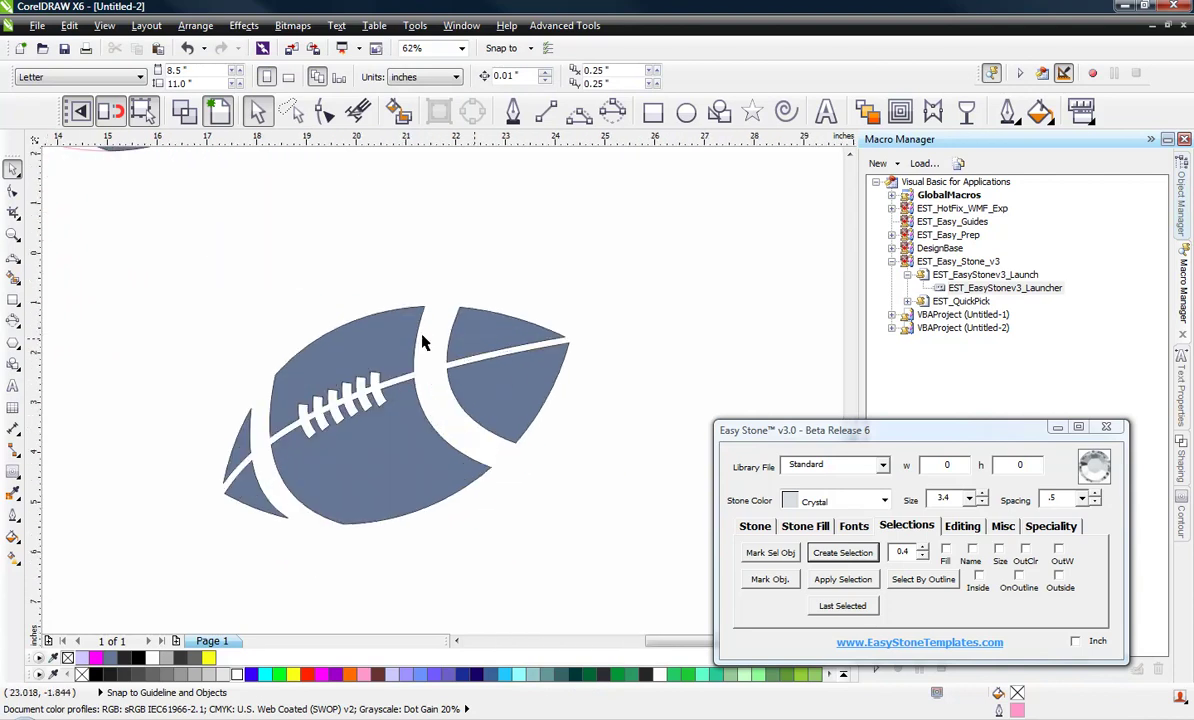
{"action": "left_click_drag", "start_coordinate": [597, 210], "coordinate": [165, 573]}
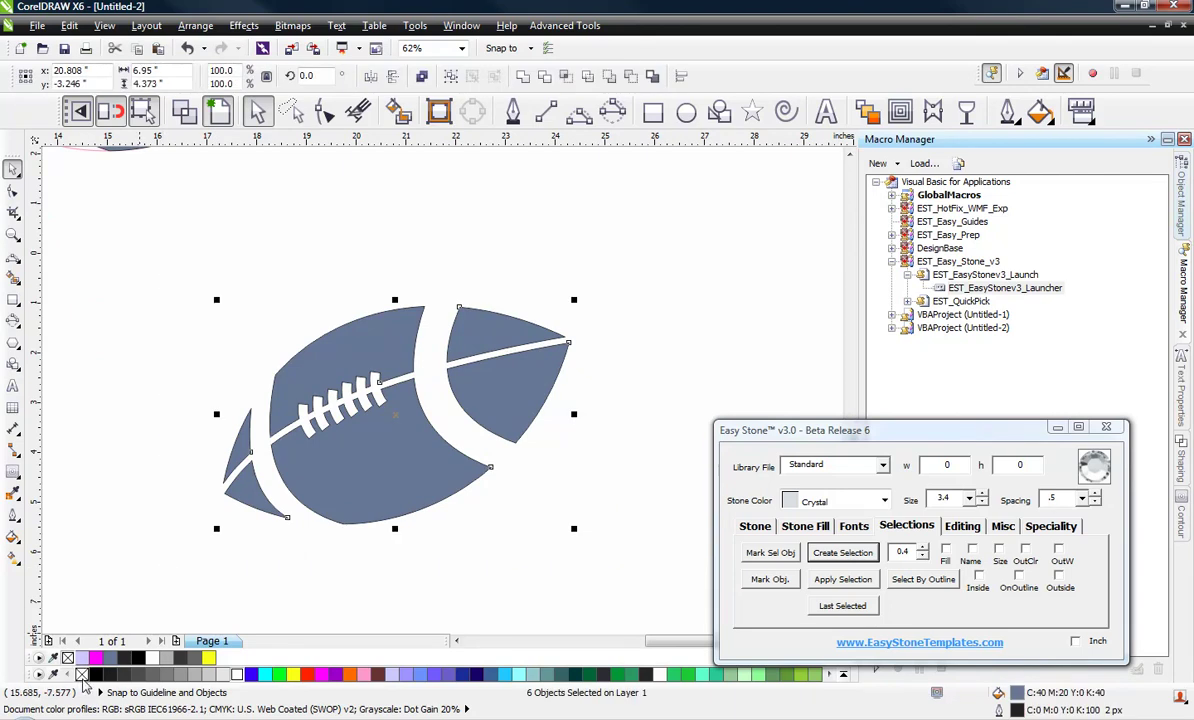
{"action": "right_click", "coordinate": [82, 676]}
{"action": "left_click", "coordinate": [220, 525]}
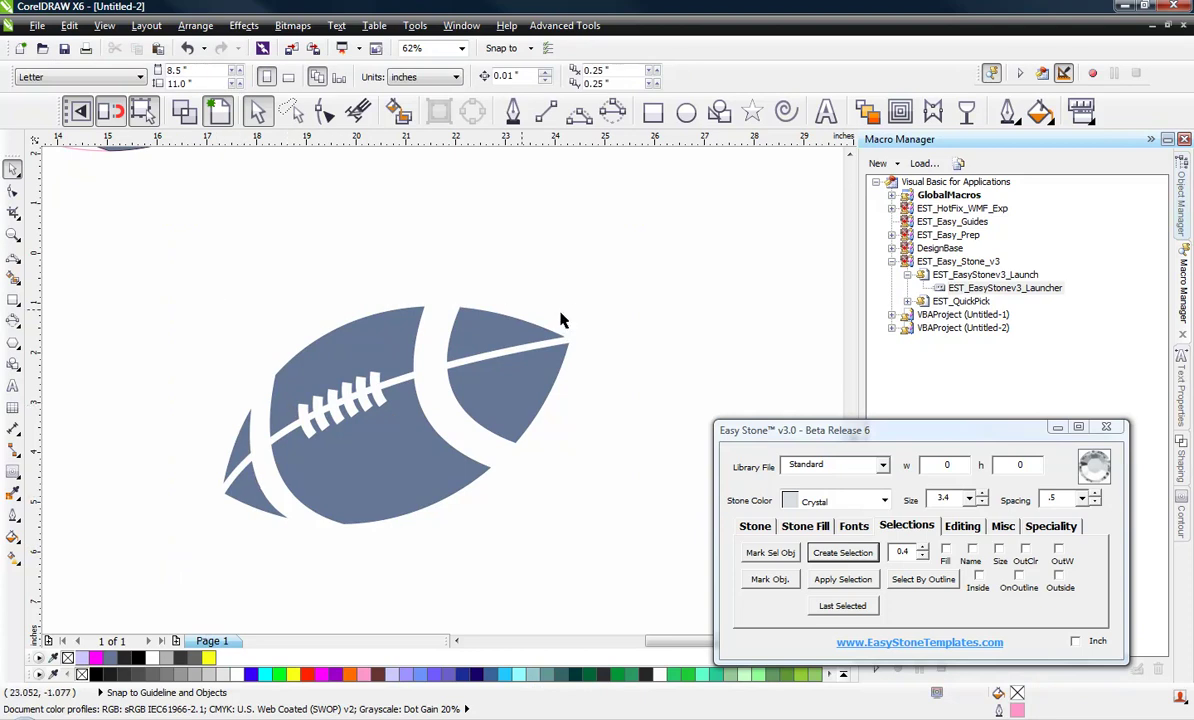
{"action": "scroll", "coordinate": [581, 317], "scroll_direction": "down", "scroll_amount": 3}
{"action": "scroll", "coordinate": [501, 354], "scroll_direction": "up", "scroll_amount": 3}
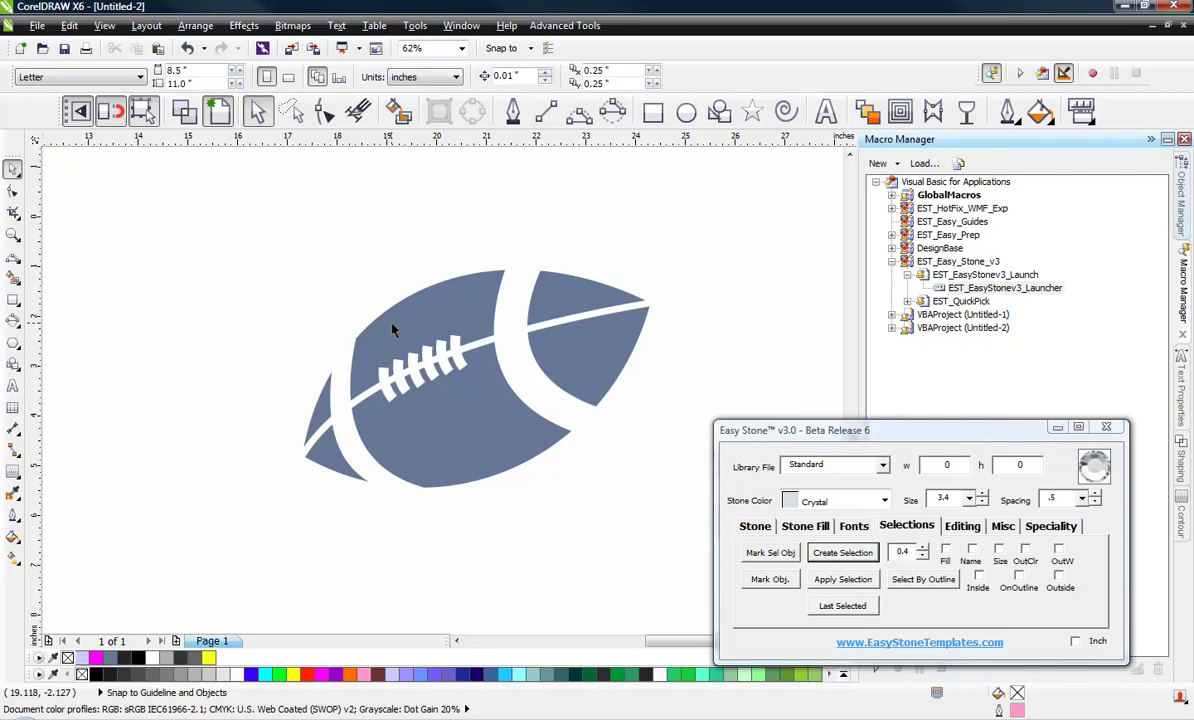
Inspect the separated football panels in wireframe view and compare them close up and zoomed out with the other footballs
{"action": "left_click", "coordinate": [181, 110]}
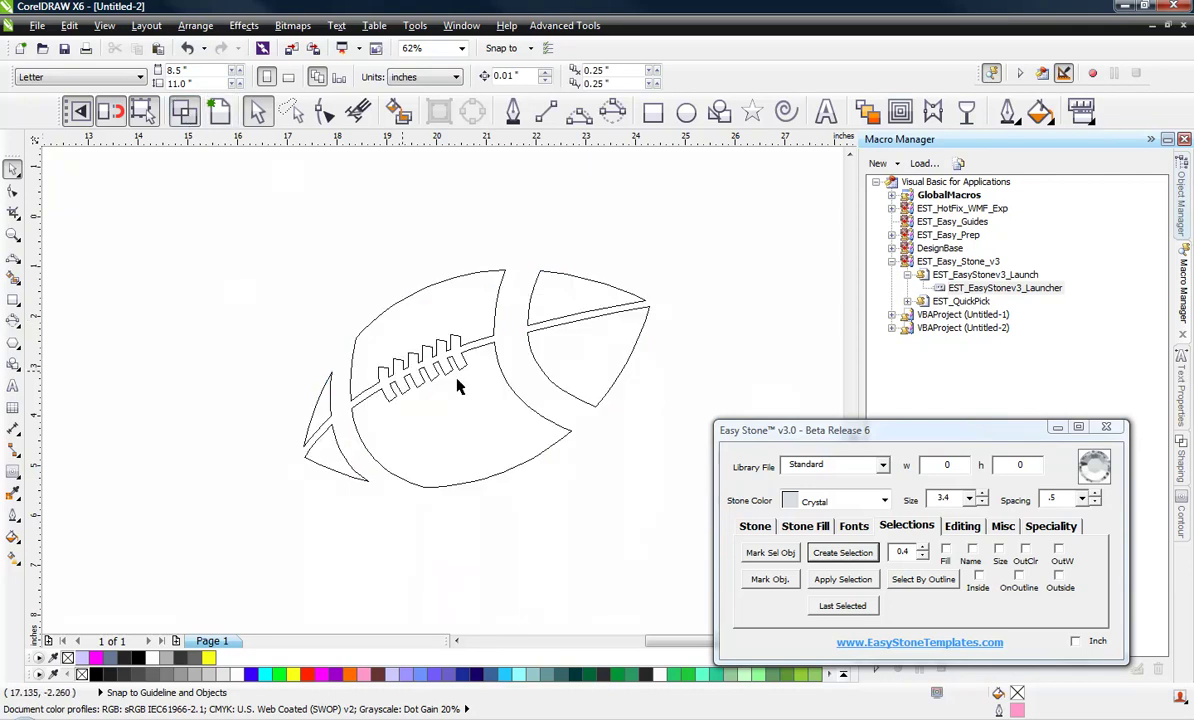
{"action": "scroll", "coordinate": [415, 378], "scroll_direction": "up", "scroll_amount": 2}
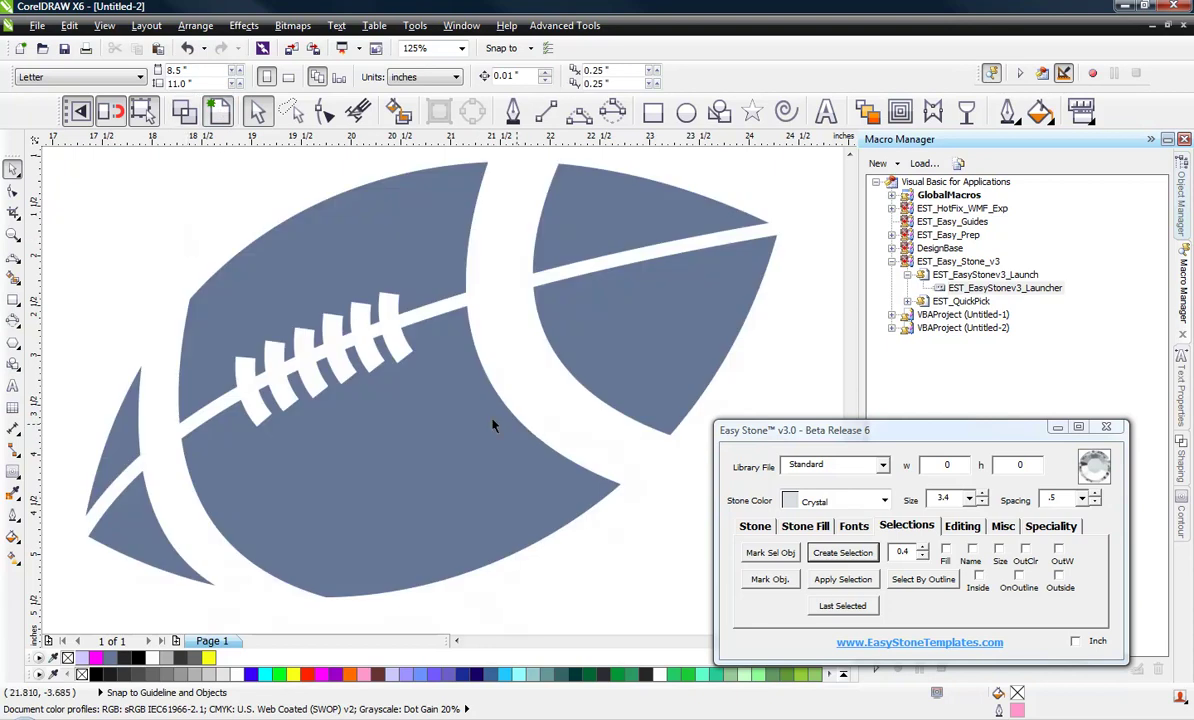
{"action": "scroll", "coordinate": [492, 425], "scroll_direction": "down", "scroll_amount": 4}
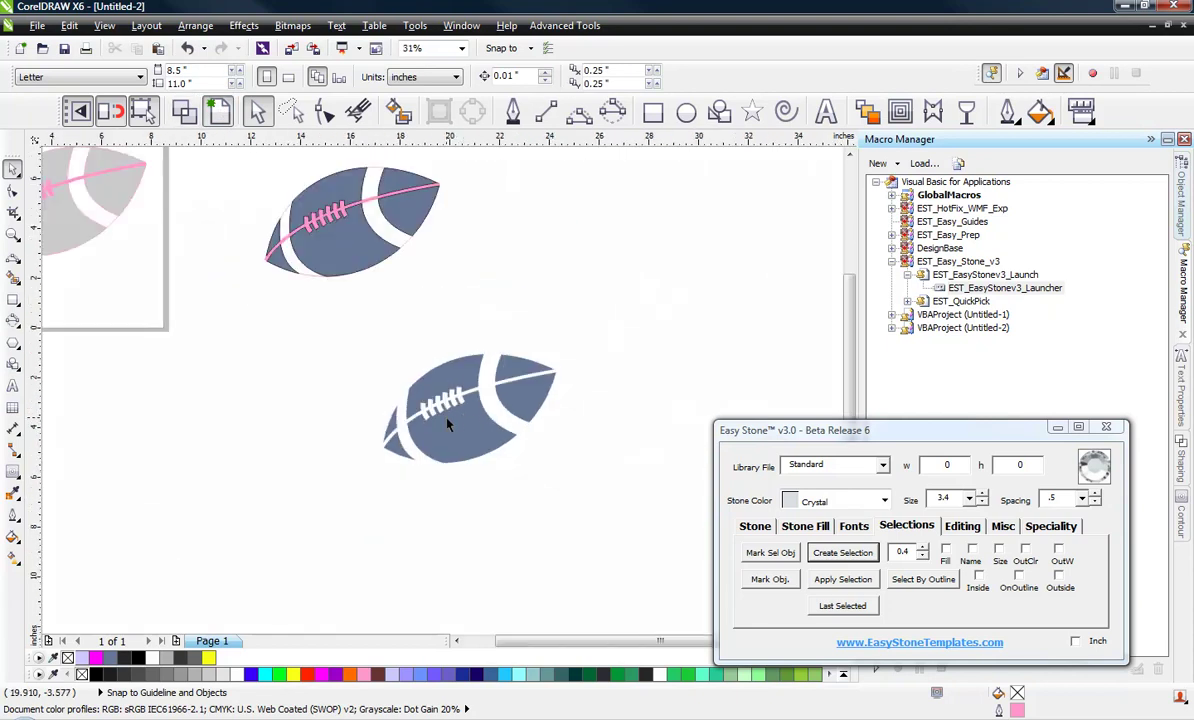
{"action": "scroll", "coordinate": [449, 424], "scroll_direction": "up", "scroll_amount": 2}
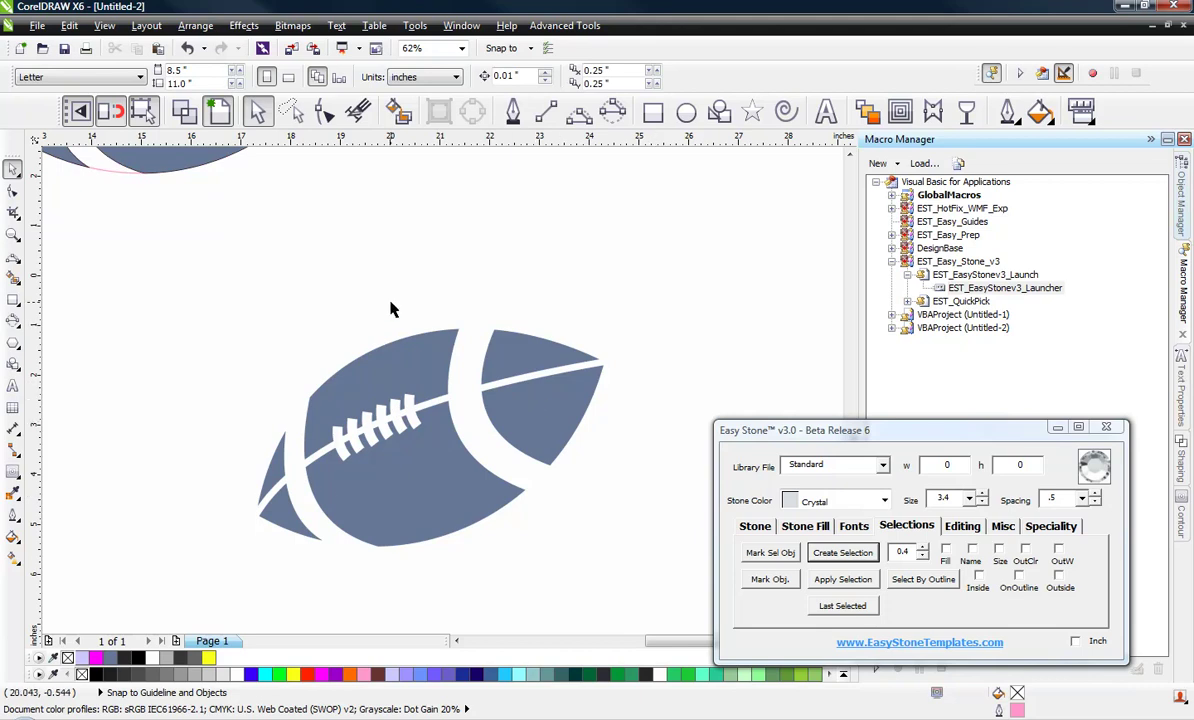
{"action": "scroll", "coordinate": [391, 309], "scroll_direction": "down", "scroll_amount": 2}
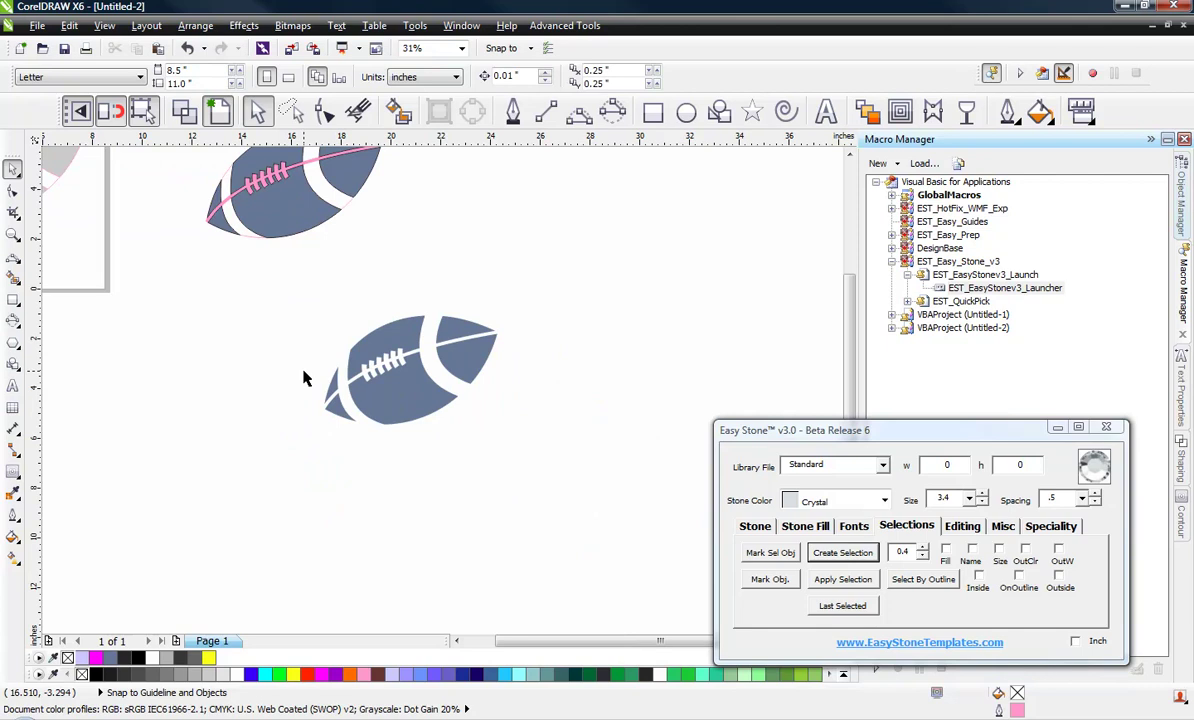
{"action": "scroll", "coordinate": [434, 396], "scroll_direction": "up", "scroll_amount": 2}
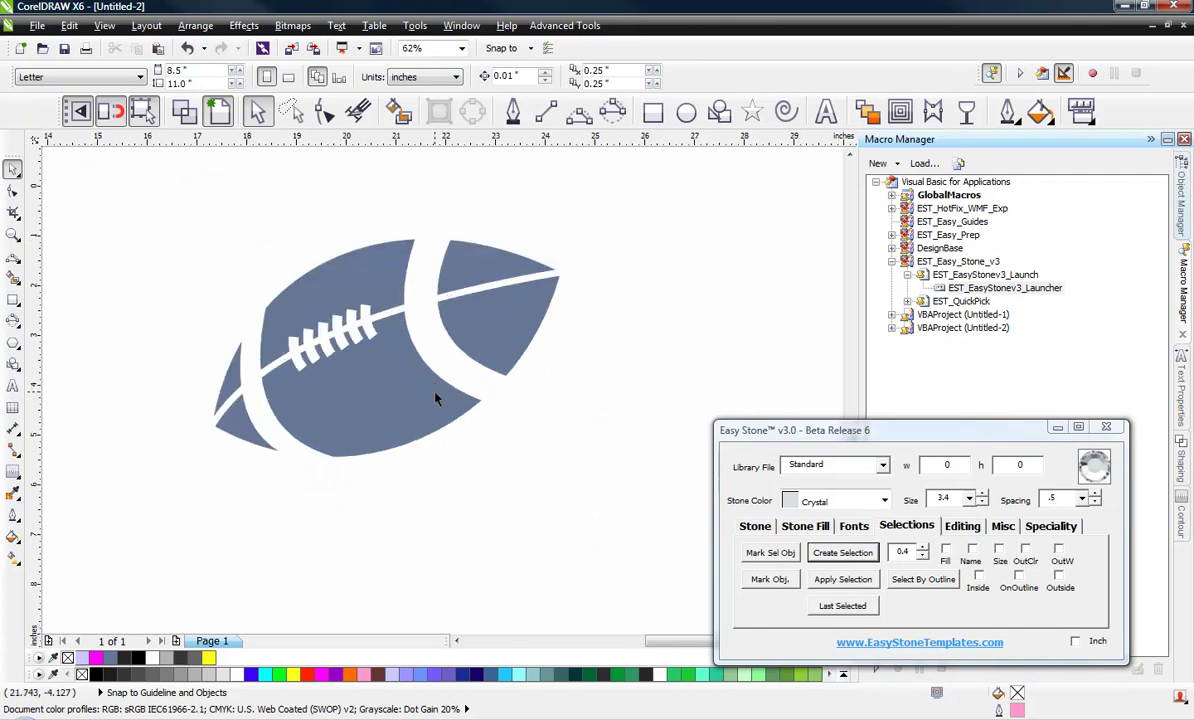
{"action": "scroll", "coordinate": [434, 398], "scroll_direction": "down", "scroll_amount": 4}
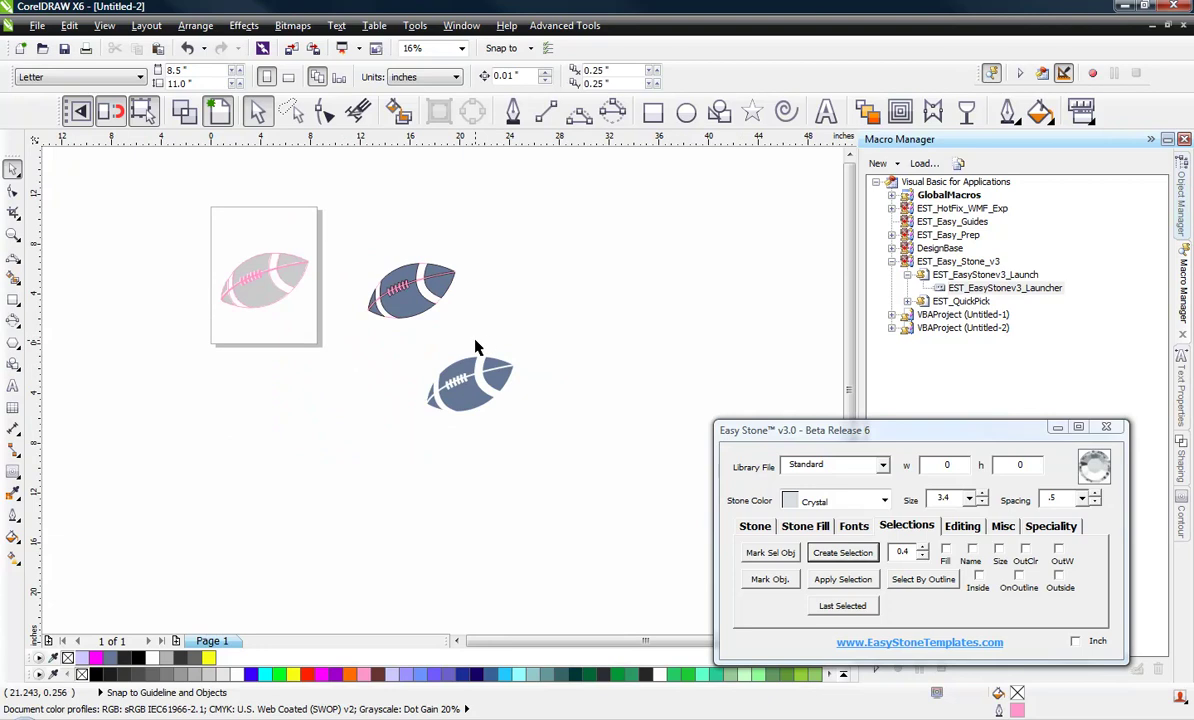
{"action": "scroll", "coordinate": [475, 347], "scroll_direction": "down", "scroll_amount": 2}
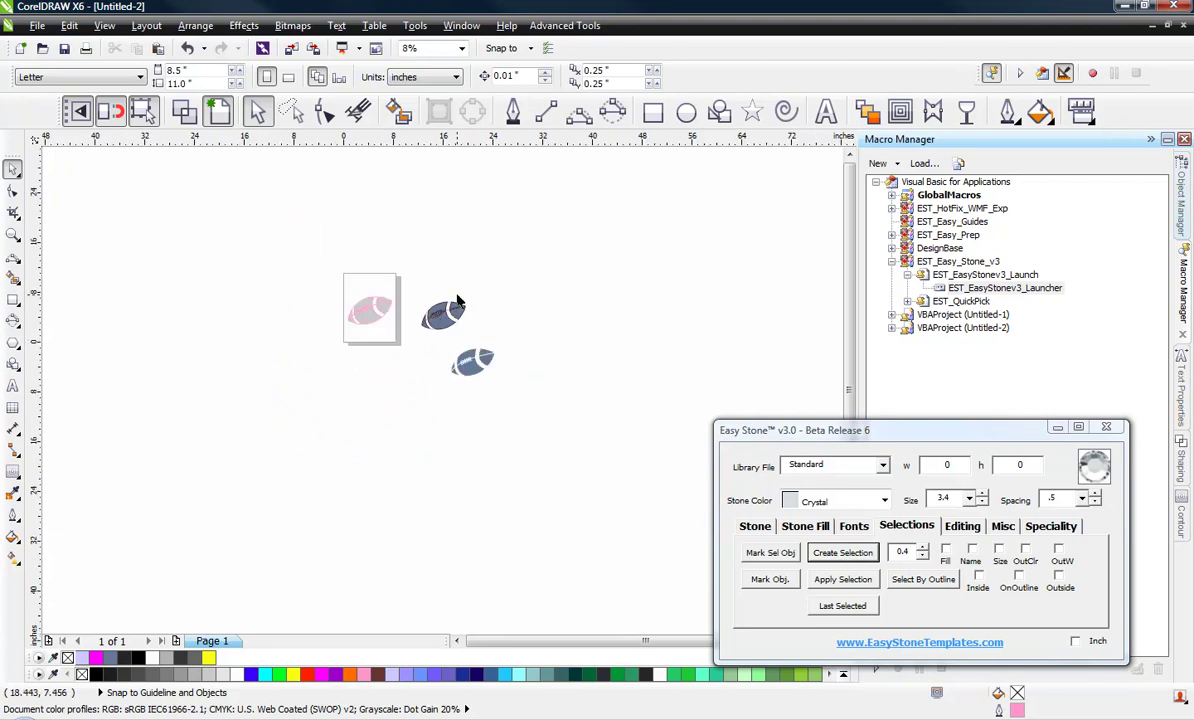
Place a copy of the traced football's pink outer outline below the separated blue-grey panels, at about X 20.7, Y -8.05 inches
{"action": "scroll", "coordinate": [457, 302], "scroll_direction": "up", "scroll_amount": 2}
{"action": "left_click", "coordinate": [317, 321]}
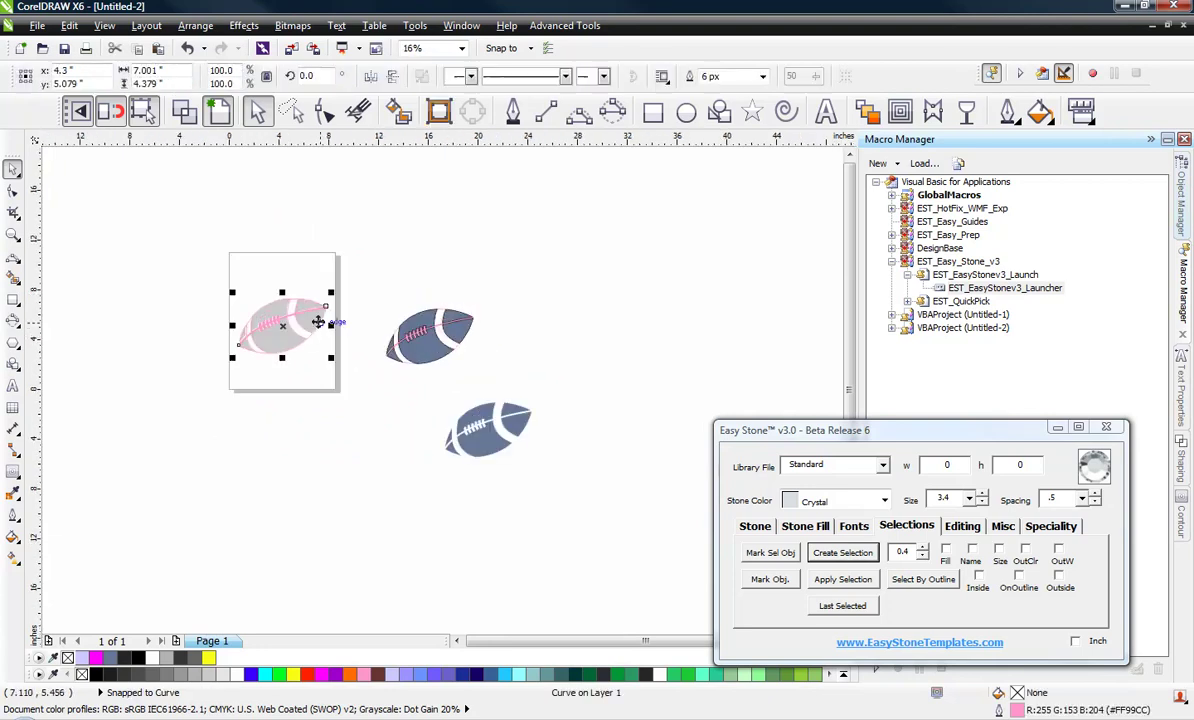
{"action": "left_click_drag", "start_coordinate": [317, 321], "coordinate": [521, 471]}
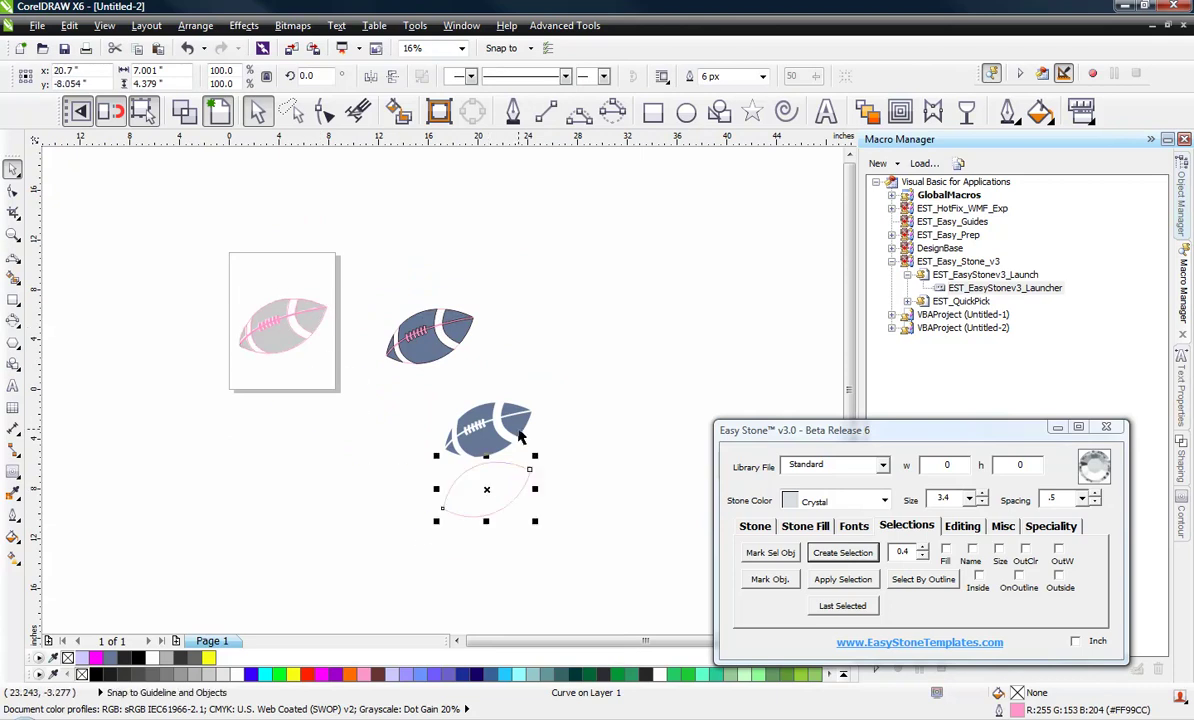
Select the six separated blue-grey panels and combine them into a single curve
{"action": "scroll", "coordinate": [517, 426], "scroll_direction": "up", "scroll_amount": 2}
{"action": "left_click", "coordinate": [612, 347]}
{"action": "left_click_drag", "start_coordinate": [612, 347], "coordinate": [352, 519]}
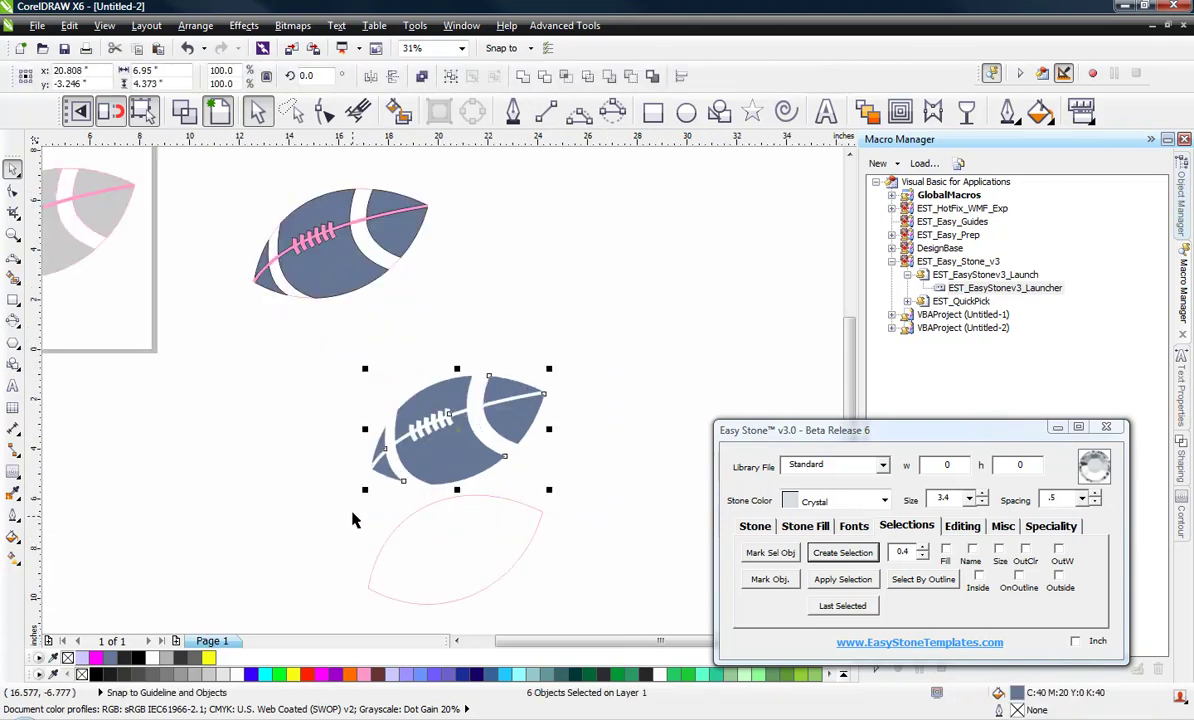
{"action": "left_click", "coordinate": [423, 77]}
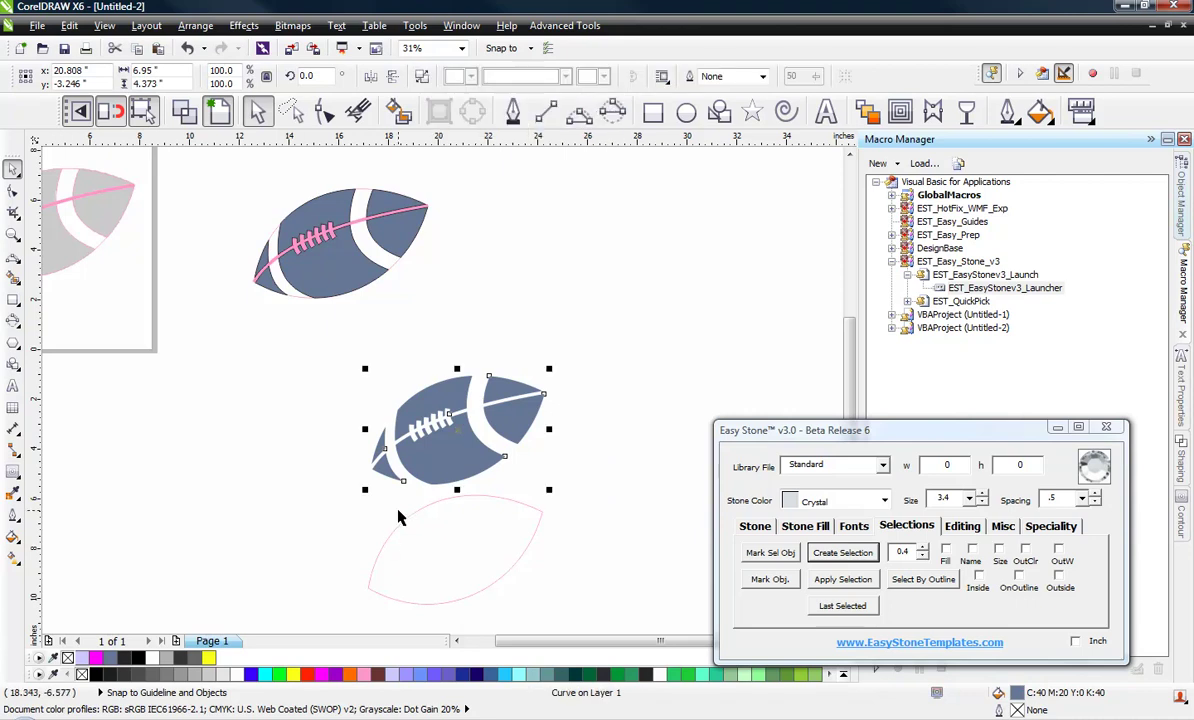
Align the combined panels horizontally and vertically to the centre of the copied pink outline, then deselect them
{"action": "left_click", "coordinate": [455, 545], "text": "shift"}
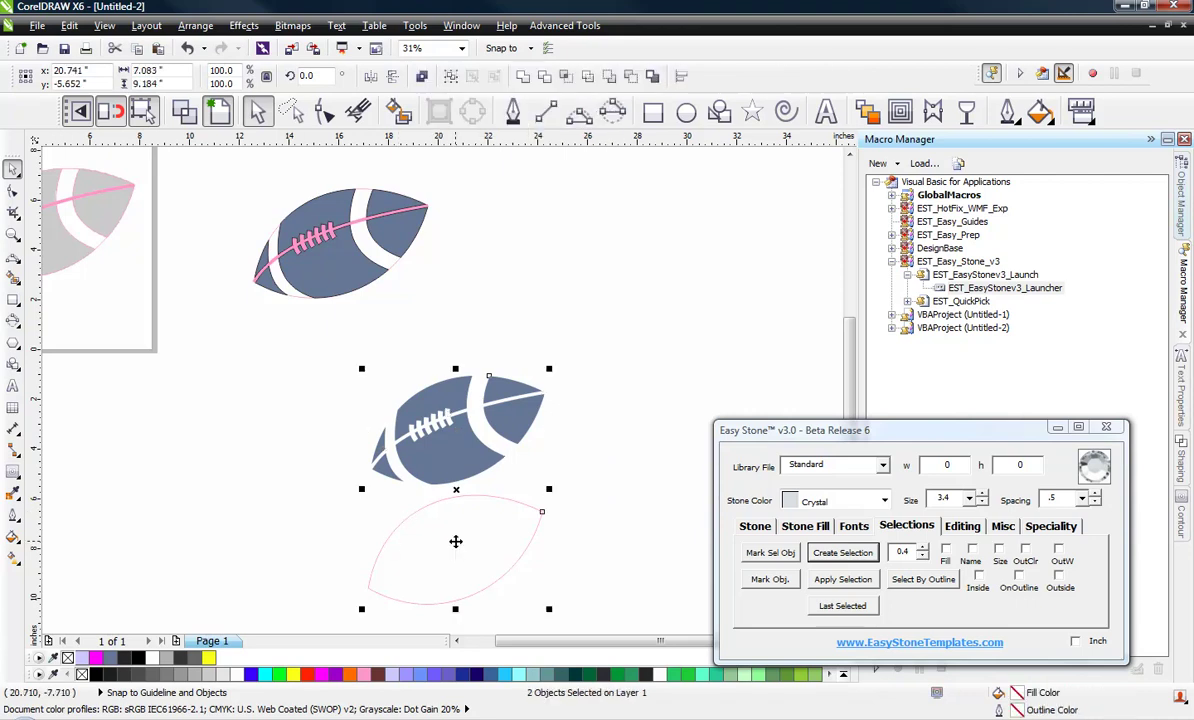
{"action": "key", "text": "c"}
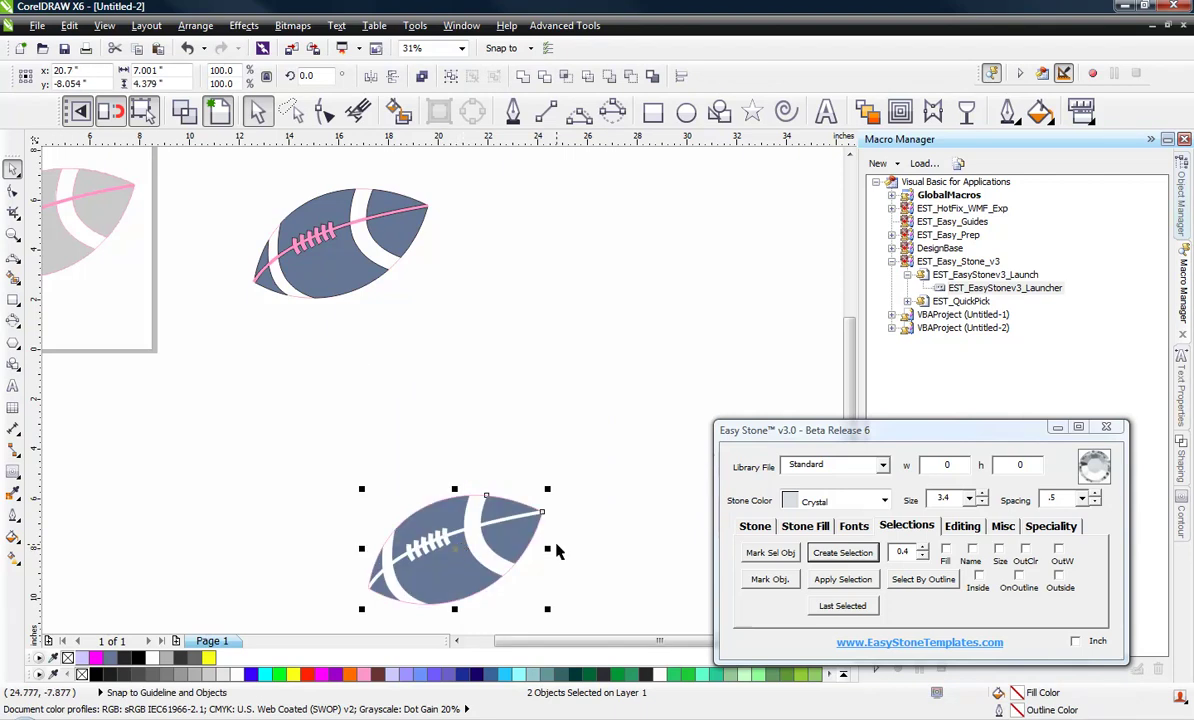
{"action": "left_click", "coordinate": [453, 613]}
{"action": "scroll", "coordinate": [455, 610], "scroll_direction": "up", "scroll_amount": 2}
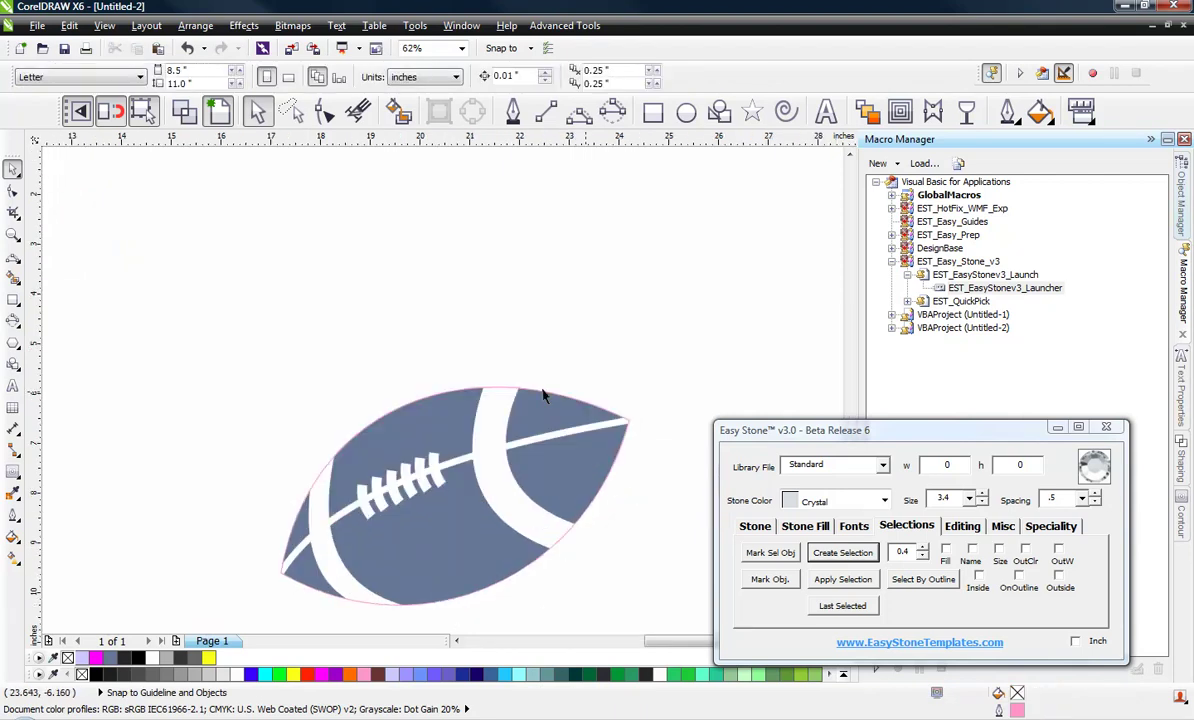
{"action": "scroll", "coordinate": [448, 328], "scroll_direction": "down", "scroll_amount": 2}
{"action": "scroll", "coordinate": [455, 398], "scroll_direction": "up", "scroll_amount": 2}
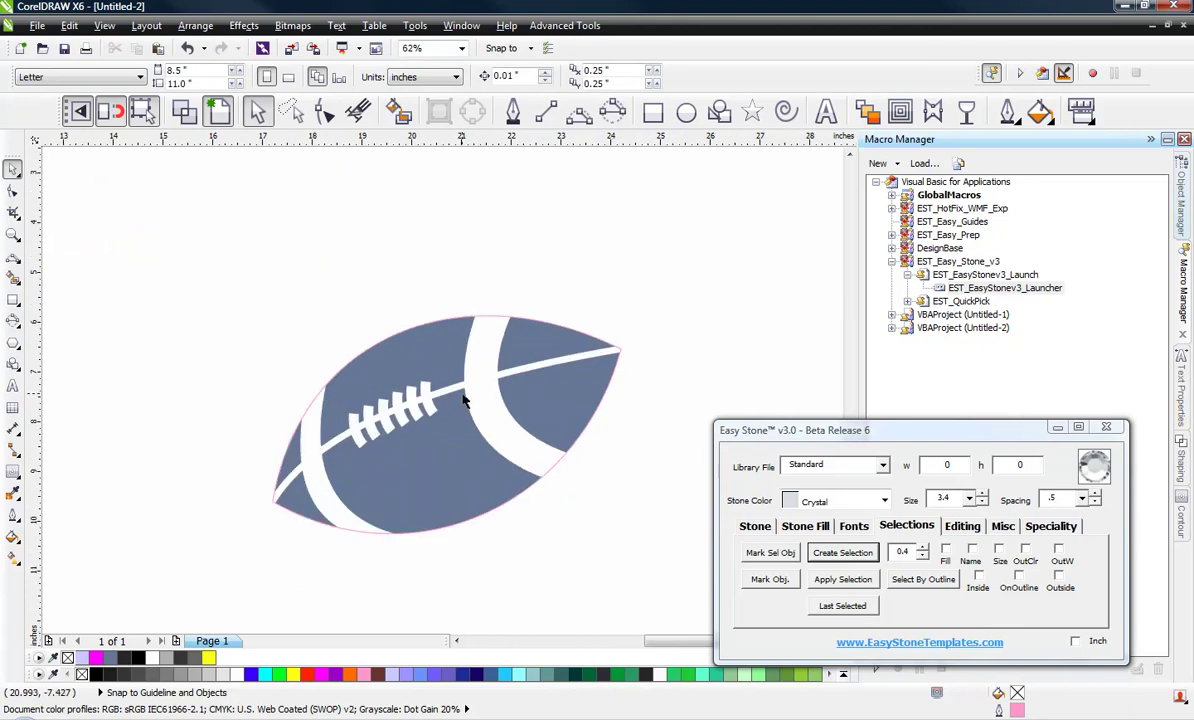
Add a one-step outside contour with about 0.121-inch offset to the pink outline around the combined panels
{"action": "left_click", "coordinate": [492, 328]}
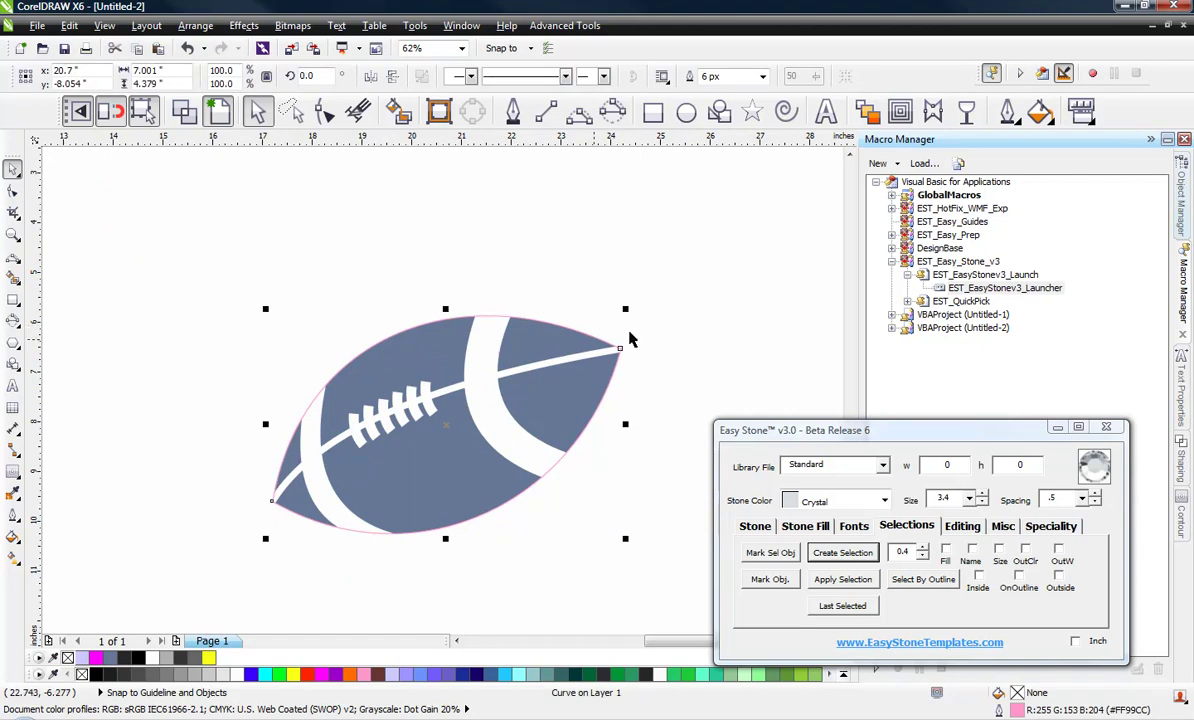
{"action": "left_click", "coordinate": [497, 328]}
{"action": "mouse_move", "coordinate": [496, 328]}
{"action": "left_mouse_down"}
{"action": "mouse_move", "coordinate": [487, 262]}
{"action": "mouse_move", "coordinate": [496, 328]}
{"action": "left_mouse_up"}
{"action": "left_click", "coordinate": [899, 111]}
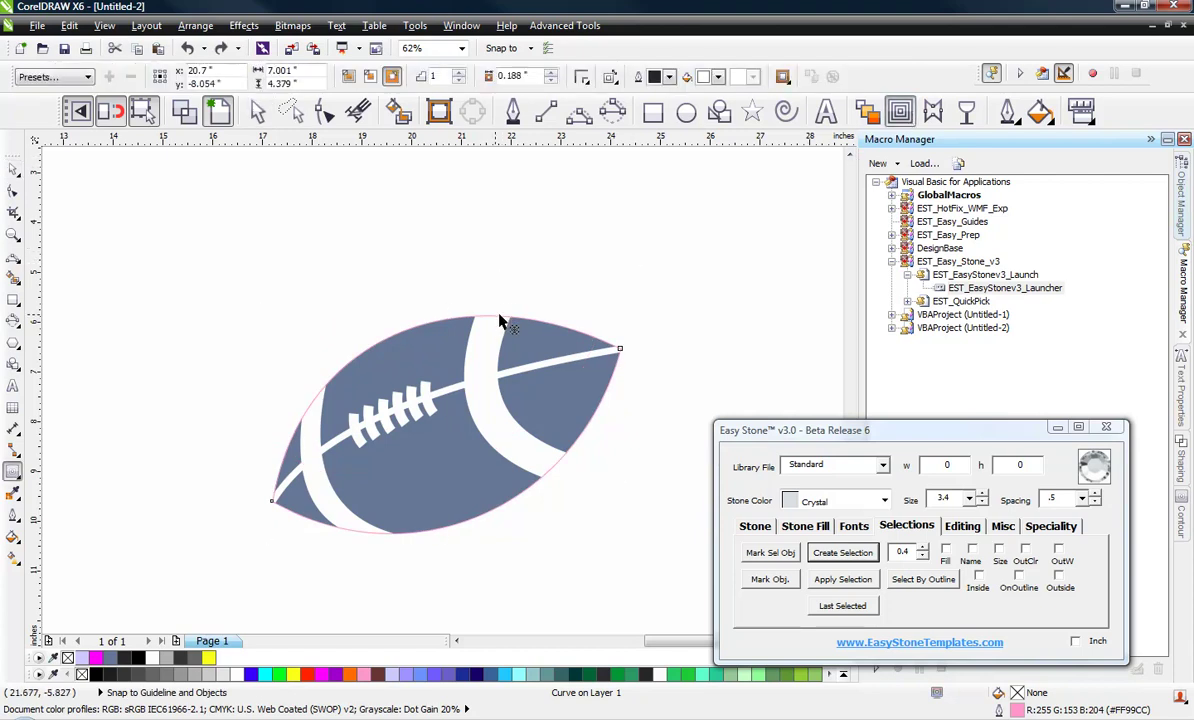
{"action": "left_click_drag", "start_coordinate": [500, 320], "coordinate": [504, 317]}
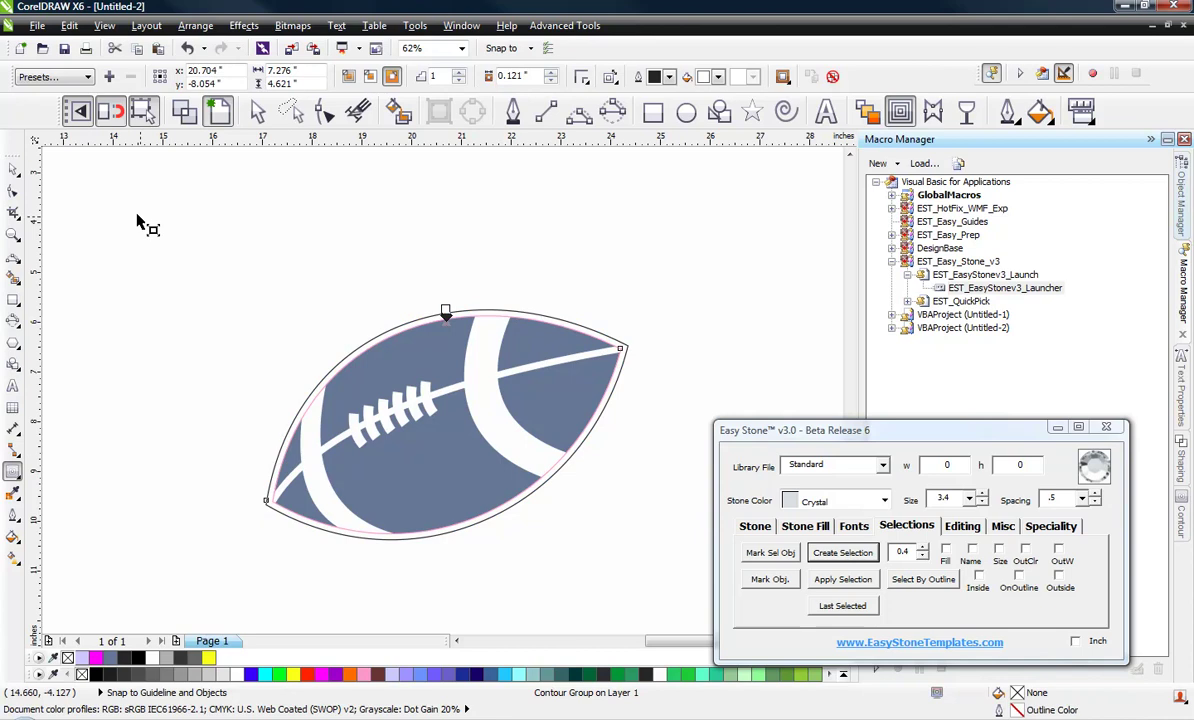
Break the contour group apart so the new outer line is independent of the pink outline, and deselect it
{"action": "left_click", "coordinate": [13, 168]}
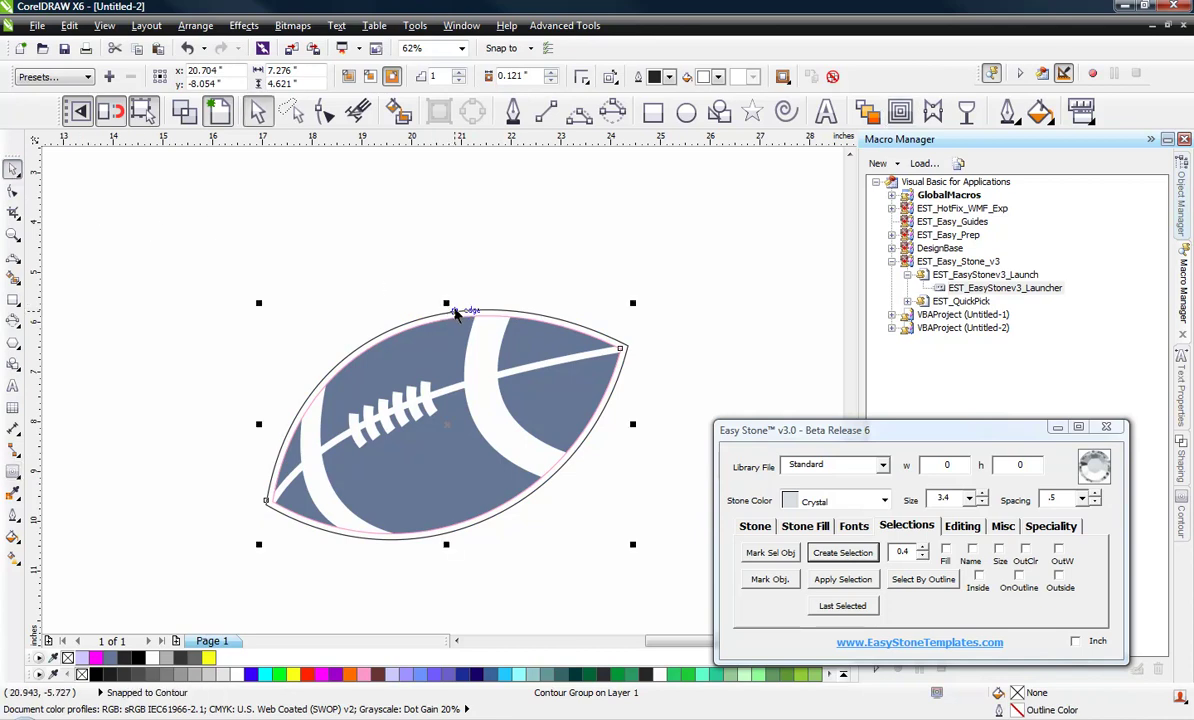
{"action": "right_click", "coordinate": [454, 313]}
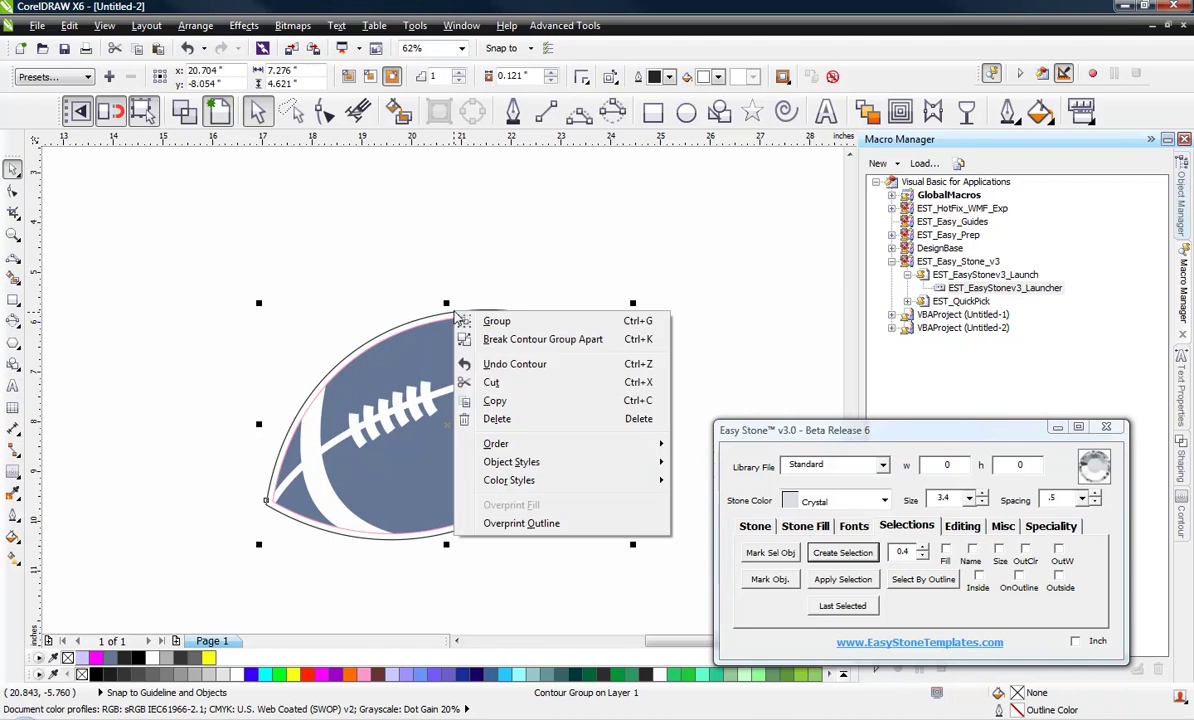
{"action": "left_click", "coordinate": [538, 341]}
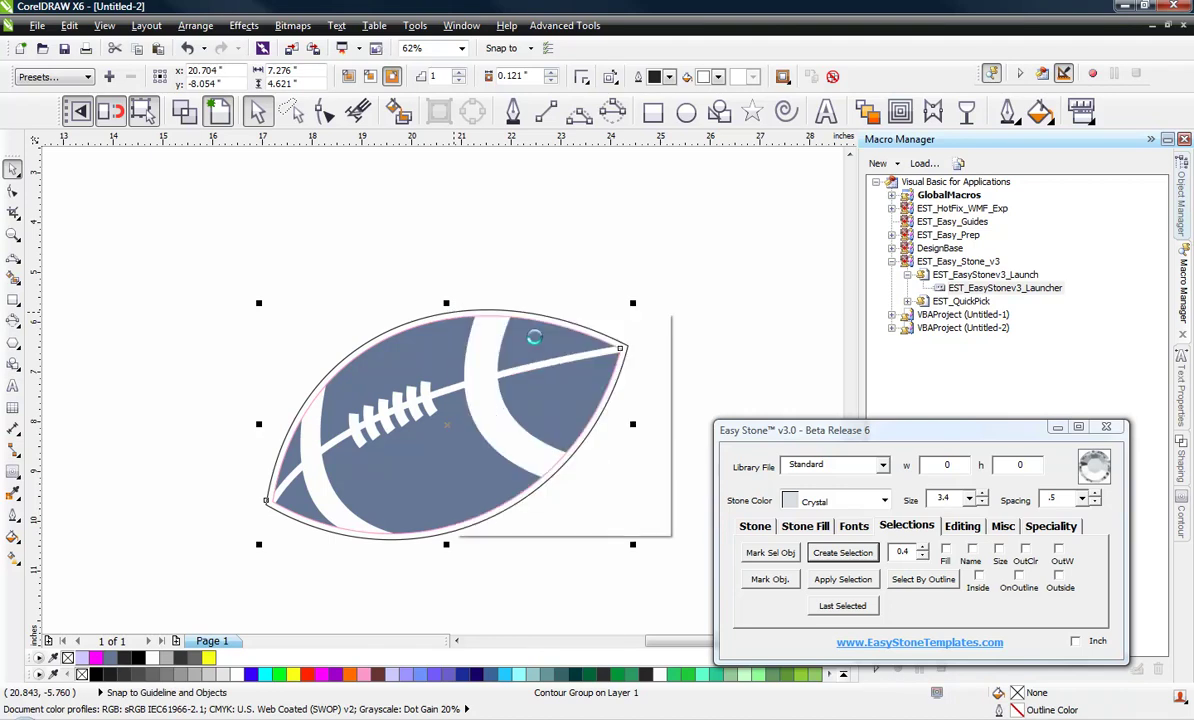
{"action": "left_click", "coordinate": [579, 283]}
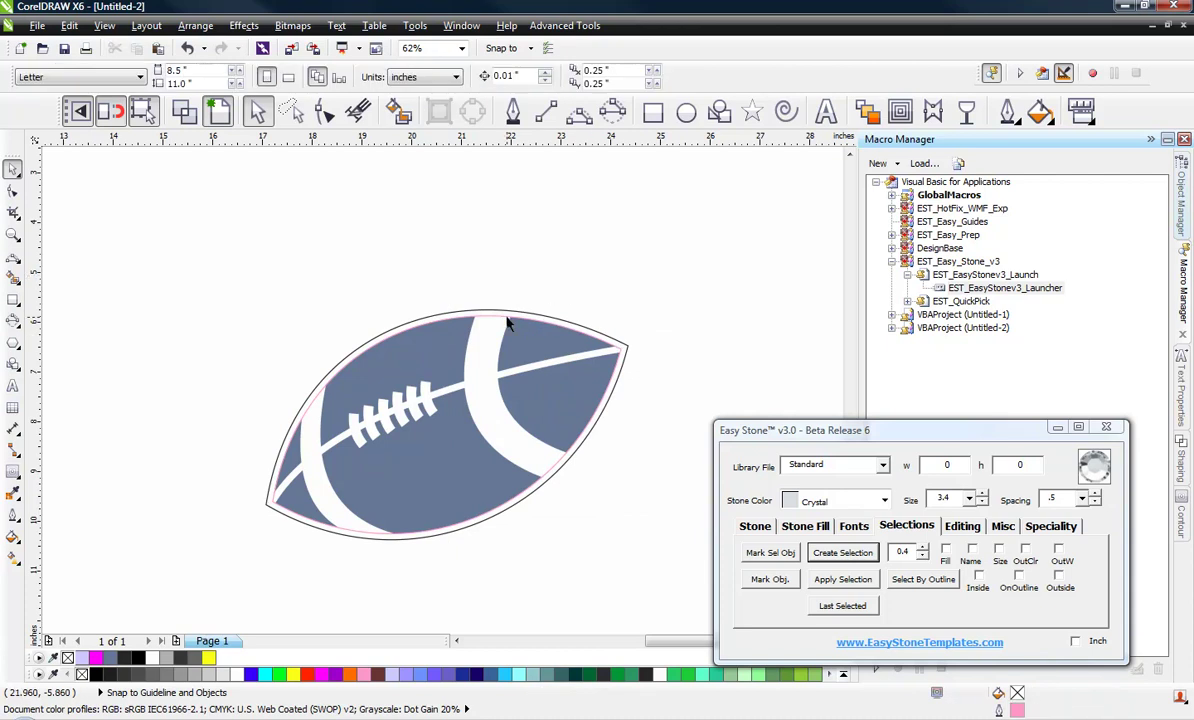
Move the pink outline out of the football to the empty area on its left, leaving the black contour in place
{"action": "left_click_drag", "start_coordinate": [491, 318], "coordinate": [58, 371]}
{"action": "key", "text": "Escape"}
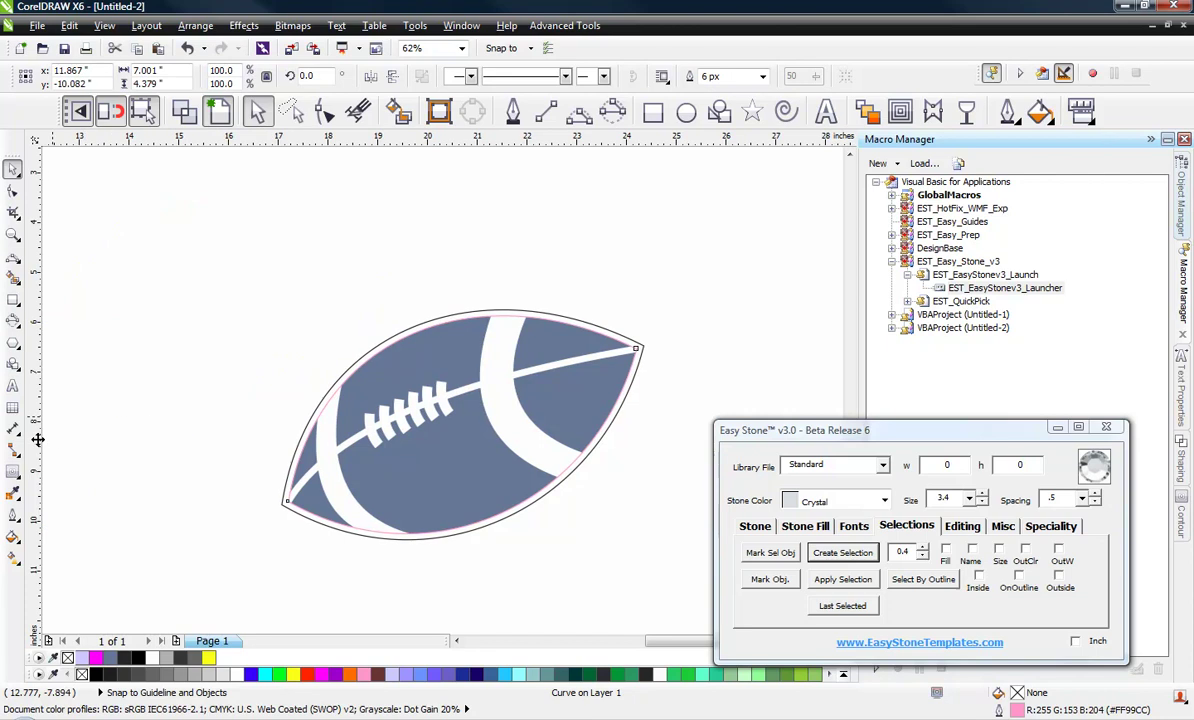
{"action": "left_click_drag", "start_coordinate": [509, 335], "coordinate": [112, 325]}
{"action": "key", "text": "Escape"}
{"action": "key", "text": "F3"}
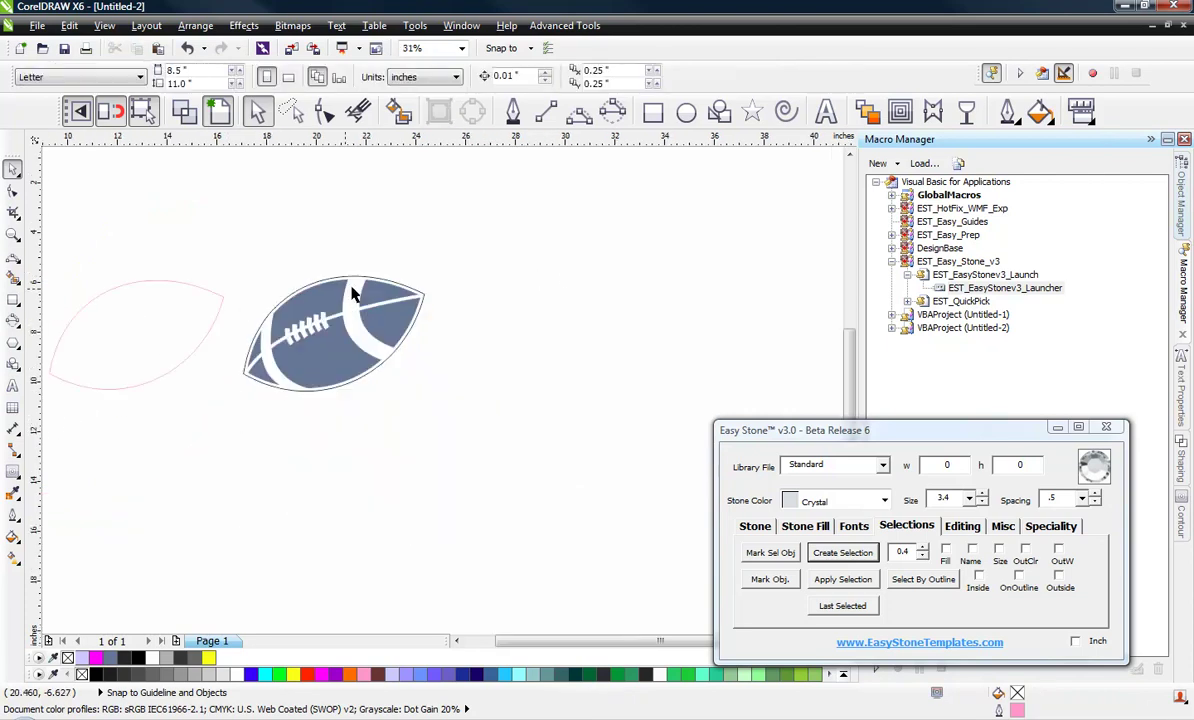
Move the combined panels and black contour to about X 27.41, Y -6.44 inches and add an Easy Stone weedbox behind them
{"action": "left_click_drag", "start_coordinate": [474, 233], "coordinate": [215, 410]}
{"action": "mouse_move", "coordinate": [335, 352]}
{"action": "left_mouse_down"}
{"action": "mouse_move", "coordinate": [525, 340]}
{"action": "mouse_move", "coordinate": [500, 314]}
{"action": "left_mouse_up"}
{"action": "scroll", "coordinate": [523, 243], "scroll_direction": "up", "scroll_amount": 1}
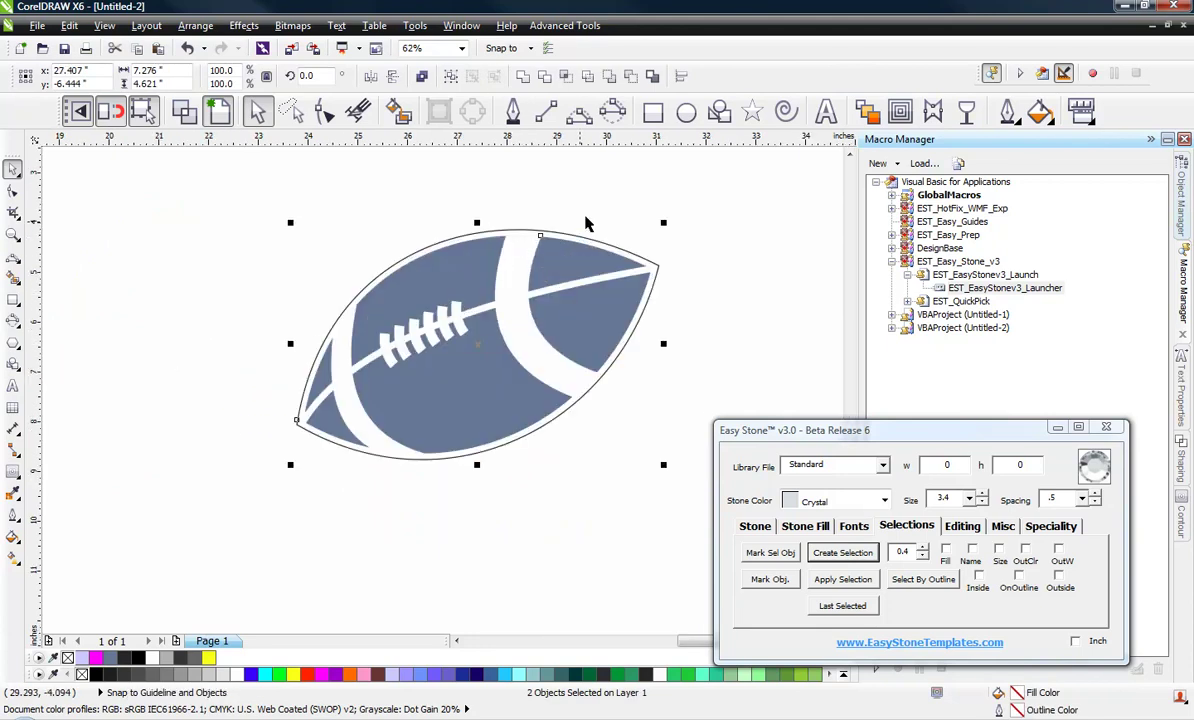
{"action": "left_click", "coordinate": [1002, 526]}
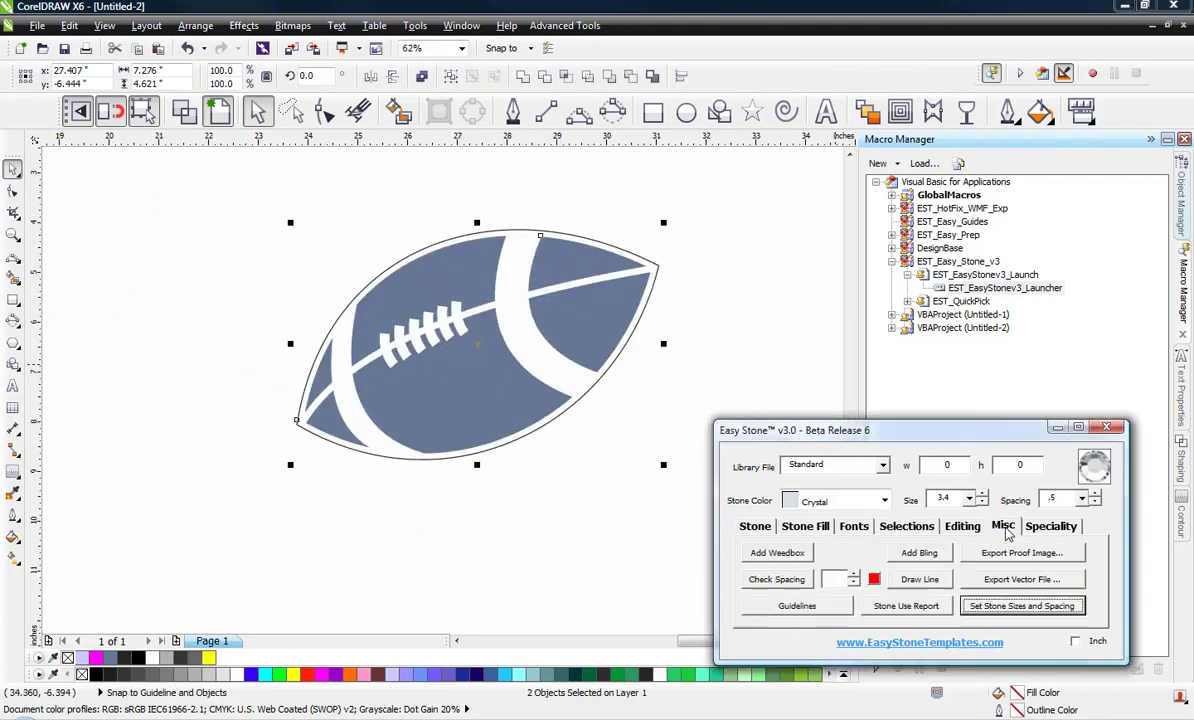
{"action": "left_click", "coordinate": [776, 553]}
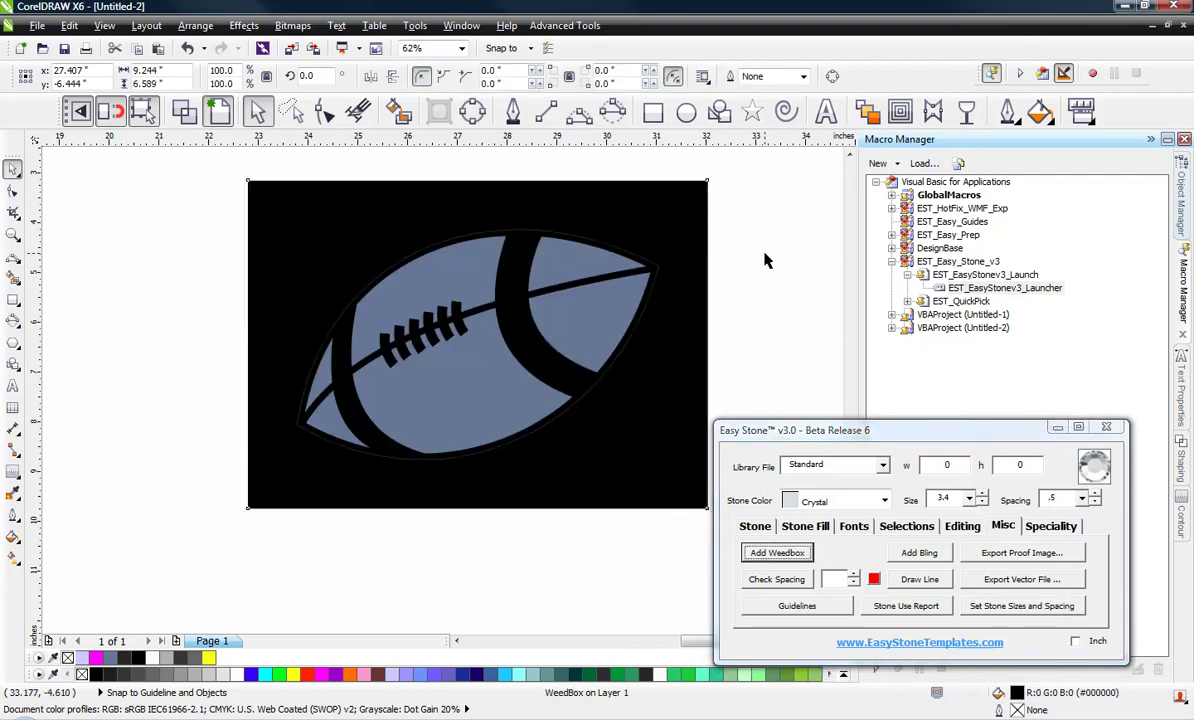
Fill the football's outer contour shape with white, remove its outline and deselect it
{"action": "left_click", "coordinate": [604, 373]}
{"action": "left_click", "coordinate": [151, 657]}
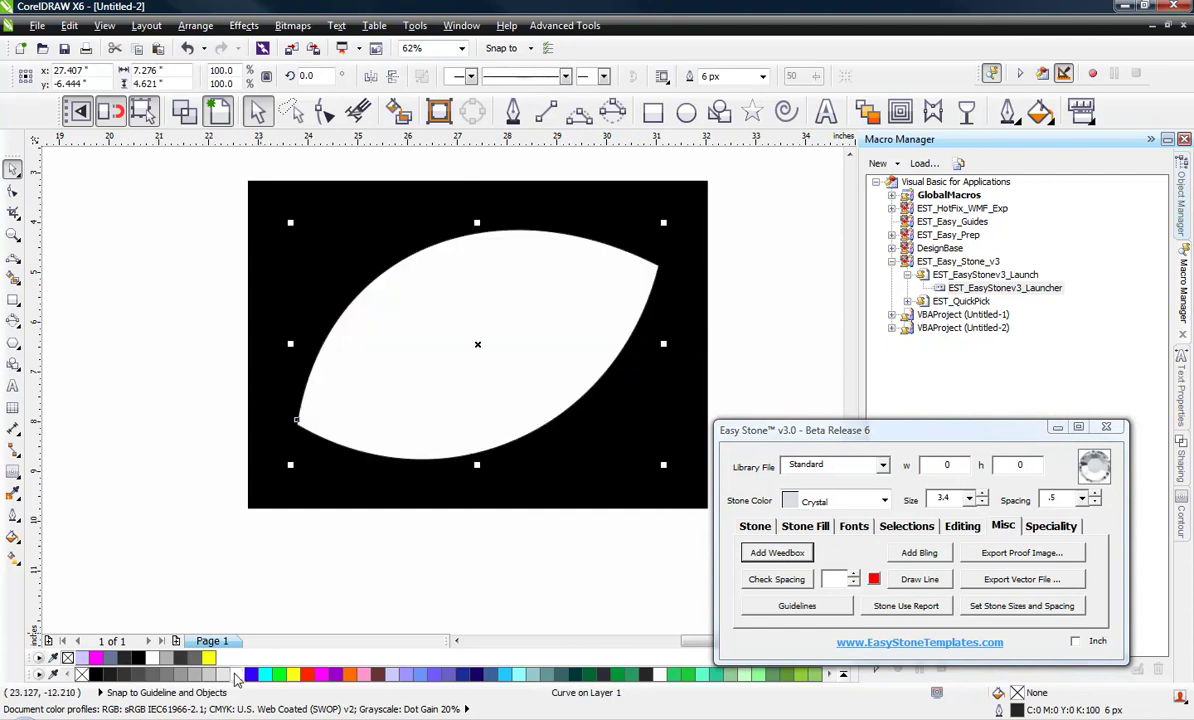
{"action": "right_click", "coordinate": [68, 657]}
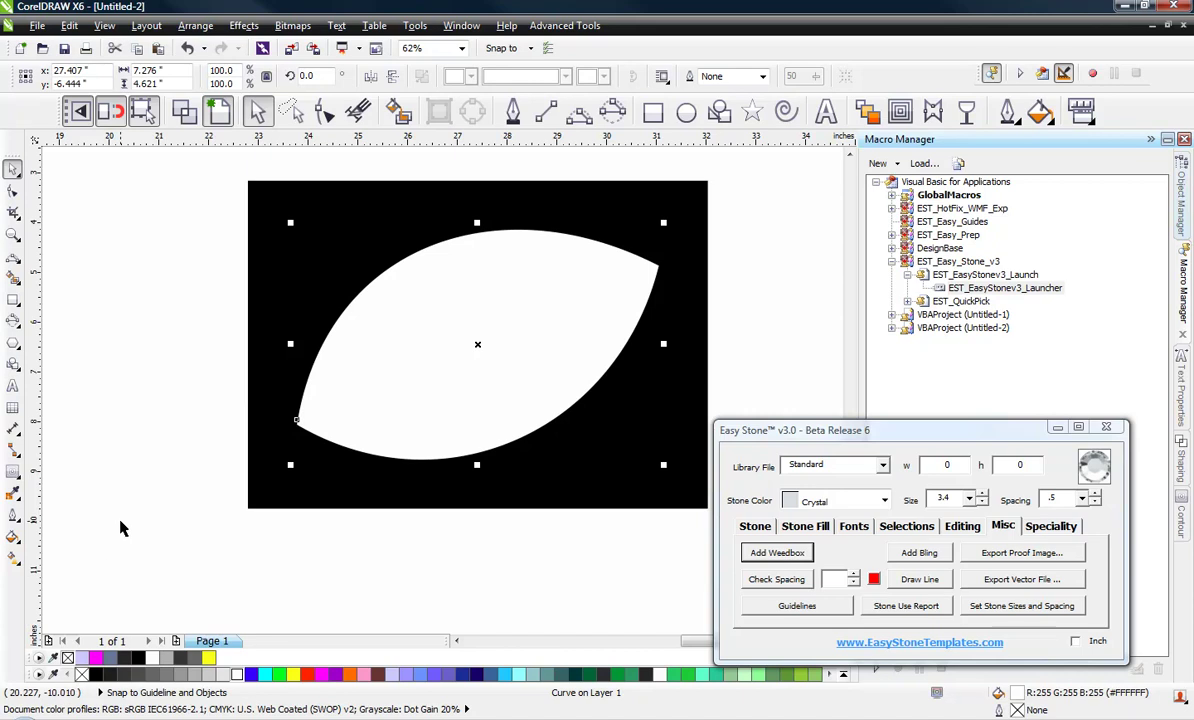
{"action": "left_click", "coordinate": [203, 416]}
Bring the combined panels in front of the white shape and apply Easy Stone's Silver glitter fill to them
{"action": "left_click_drag", "start_coordinate": [183, 203], "coordinate": [737, 464]}
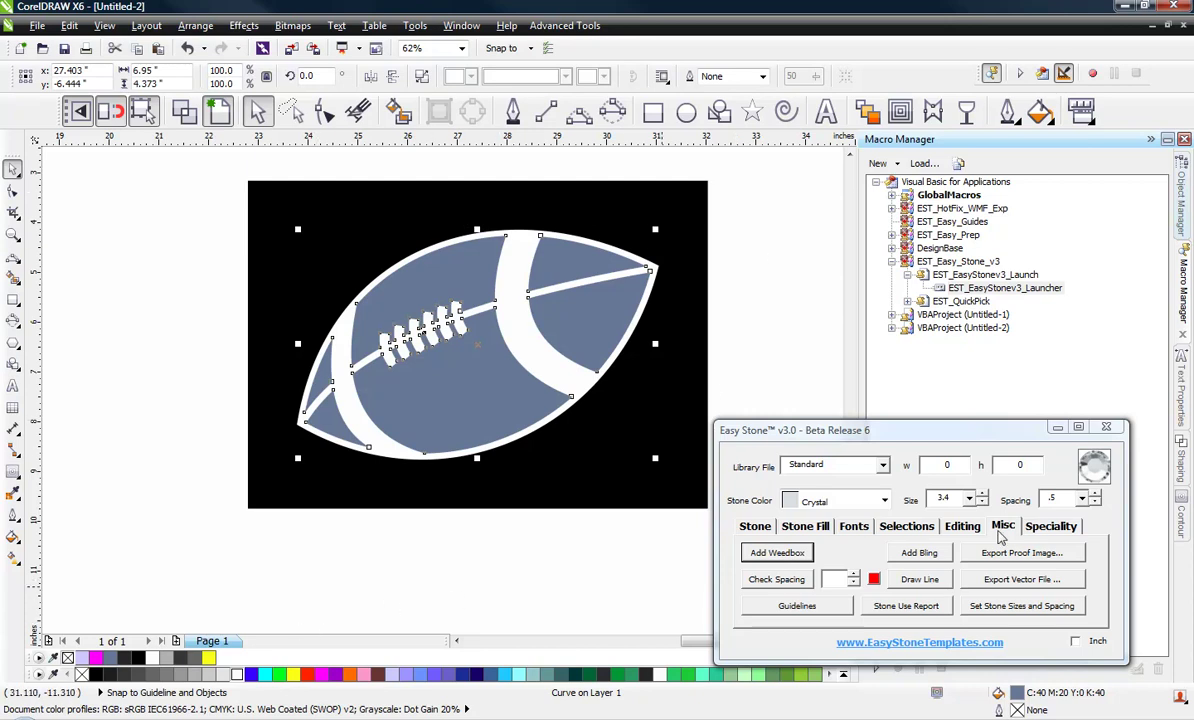
{"action": "left_click", "coordinate": [1052, 527]}
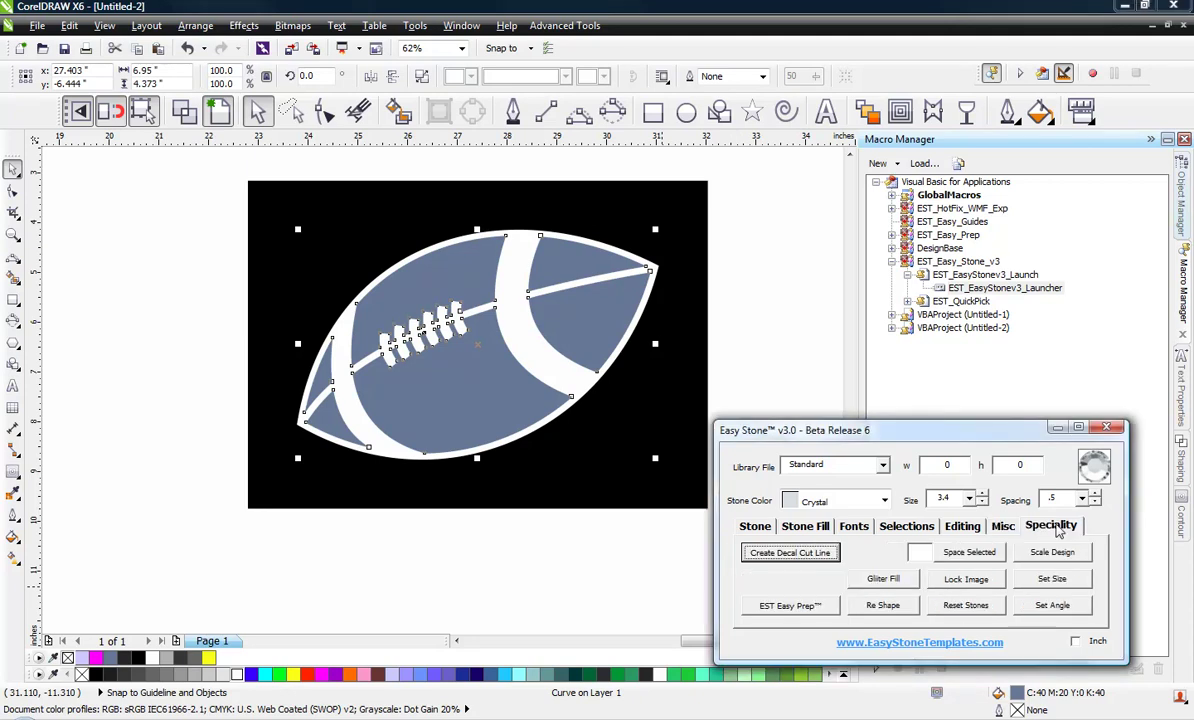
{"action": "left_click", "coordinate": [886, 580]}
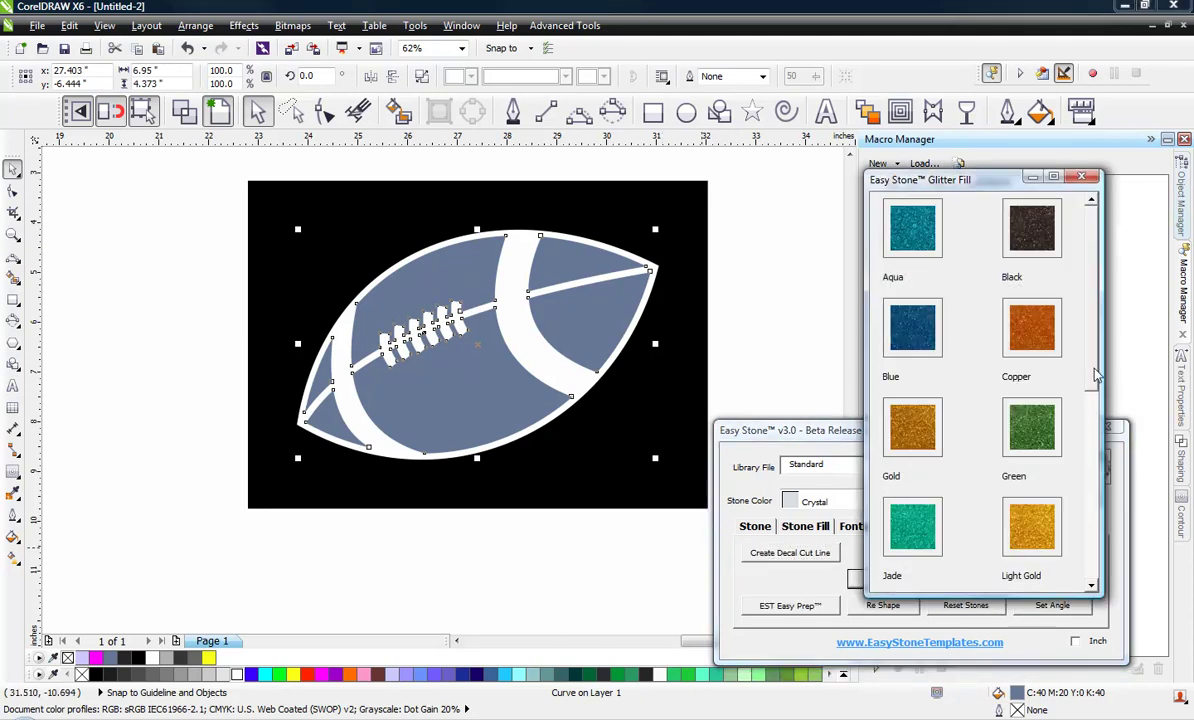
{"action": "scroll", "coordinate": [1094, 447], "scroll_direction": "down", "scroll_amount": 2}
{"action": "scroll", "coordinate": [1094, 447], "scroll_direction": "down", "scroll_amount": 4}
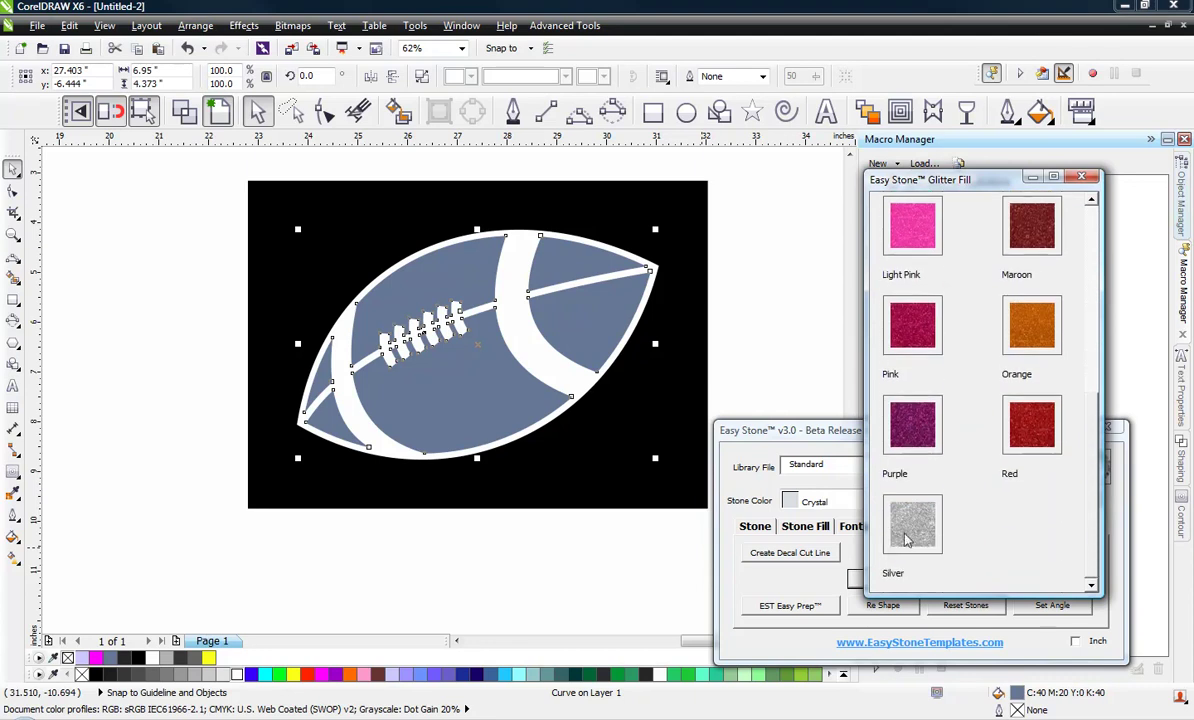
{"action": "left_click", "coordinate": [912, 540]}
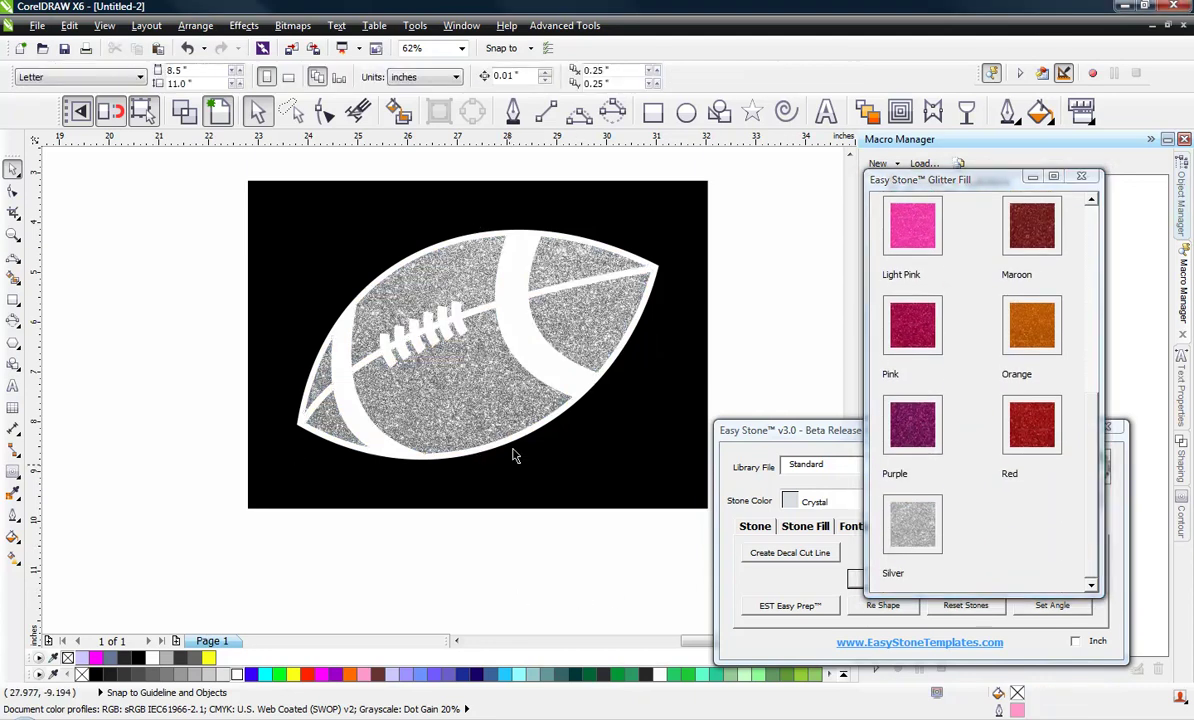
Close the glitter swatches and inspect the white contour shape and the silver glitter panels by selecting each in turn
{"action": "left_click", "coordinate": [1081, 176]}
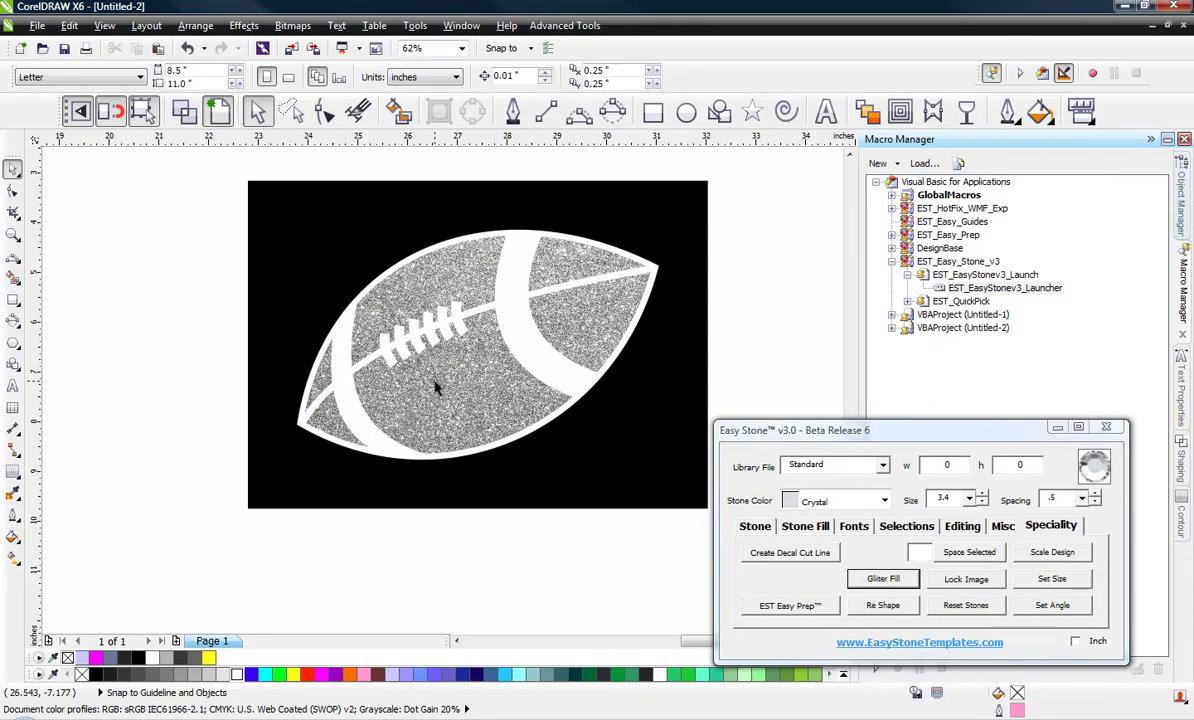
{"action": "left_click", "coordinate": [564, 375]}
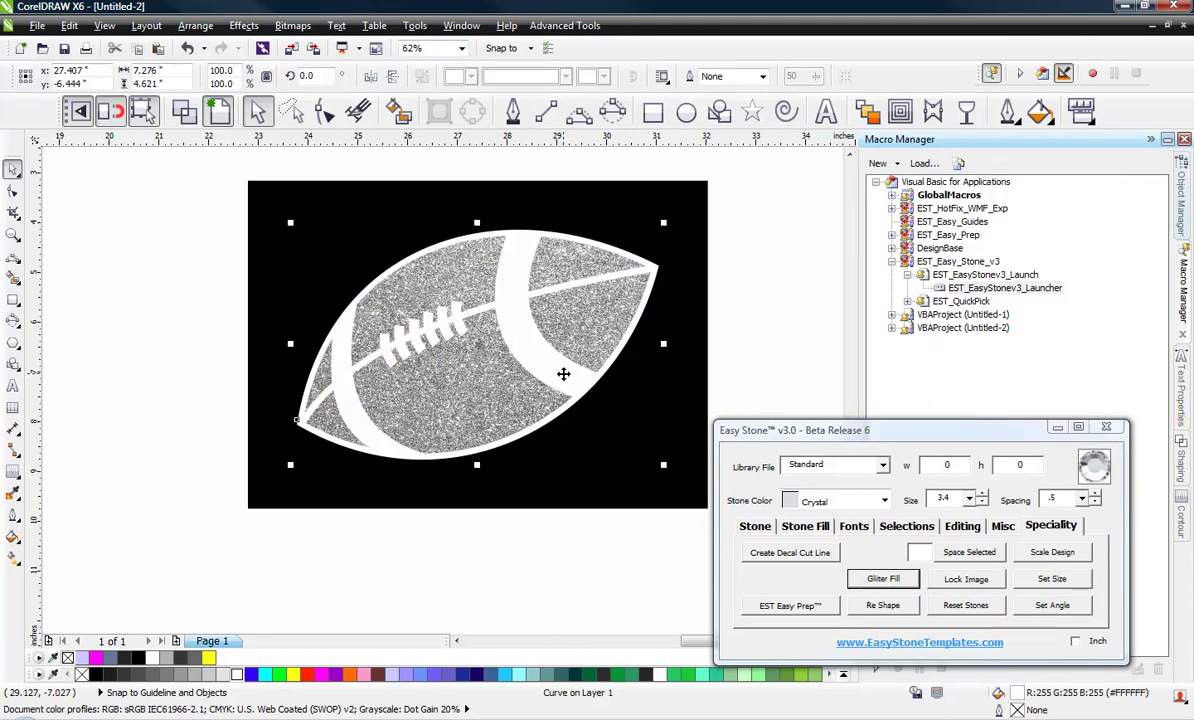
{"action": "left_click", "coordinate": [546, 566]}
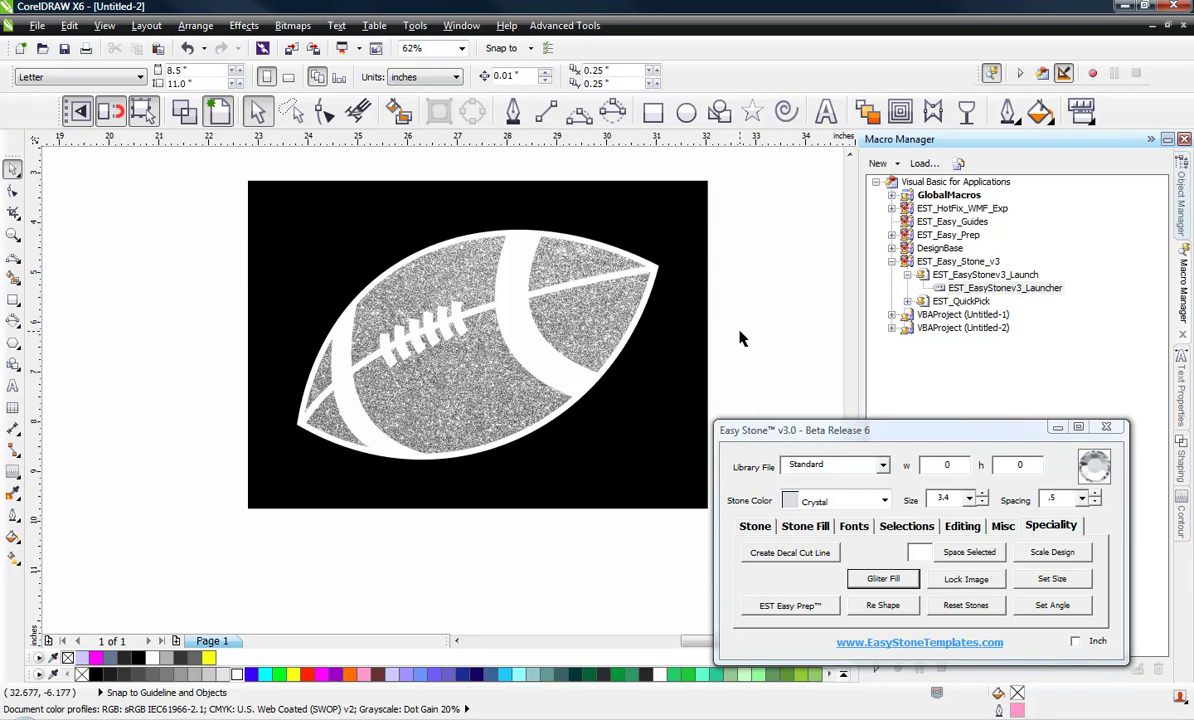
{"action": "left_click", "coordinate": [541, 295]}
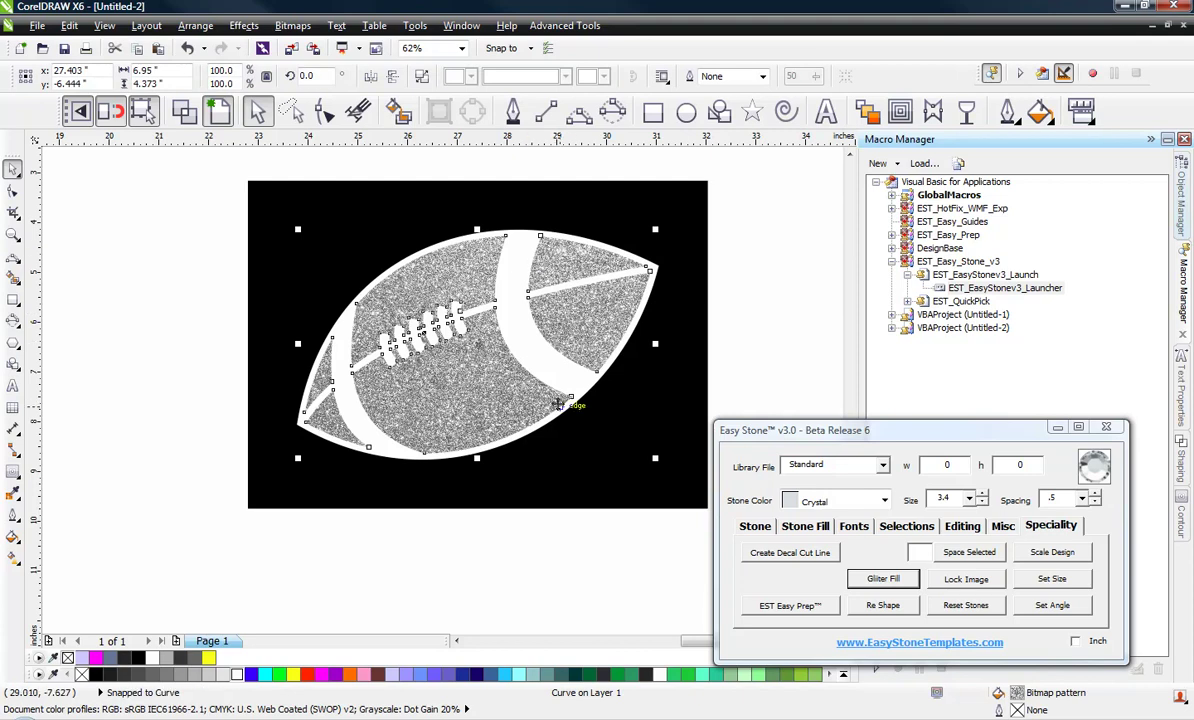
{"action": "left_click", "coordinate": [753, 315]}
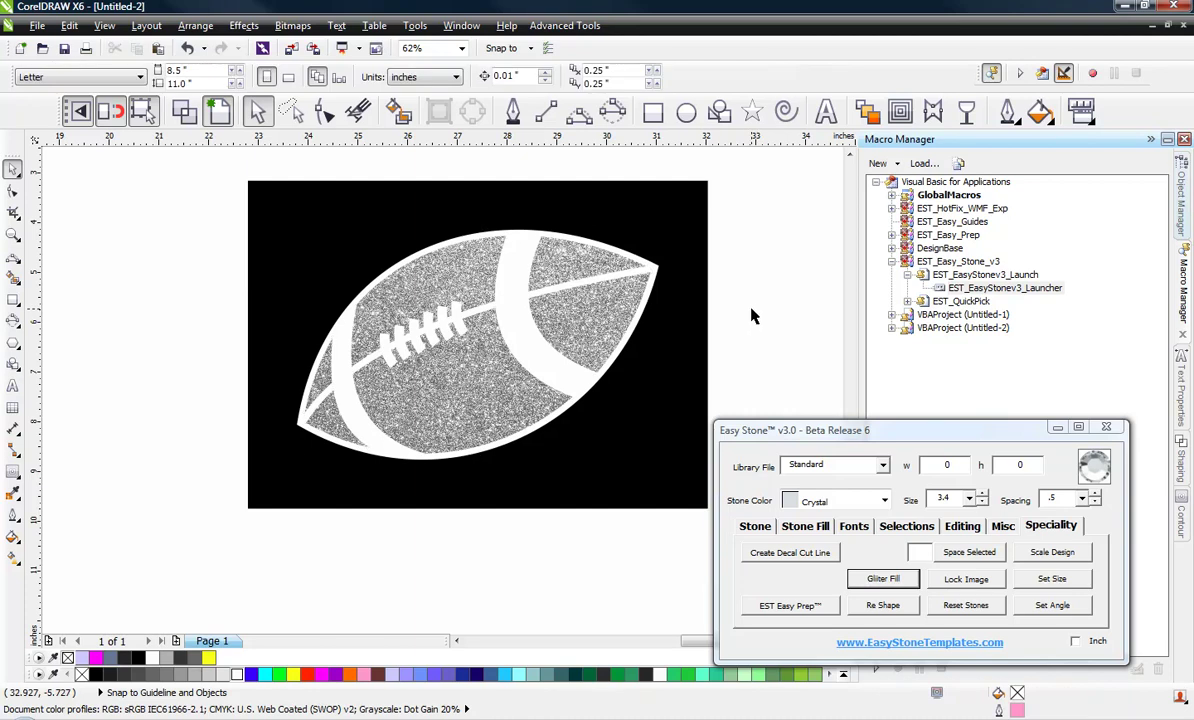
{"action": "left_click", "coordinate": [578, 396]}
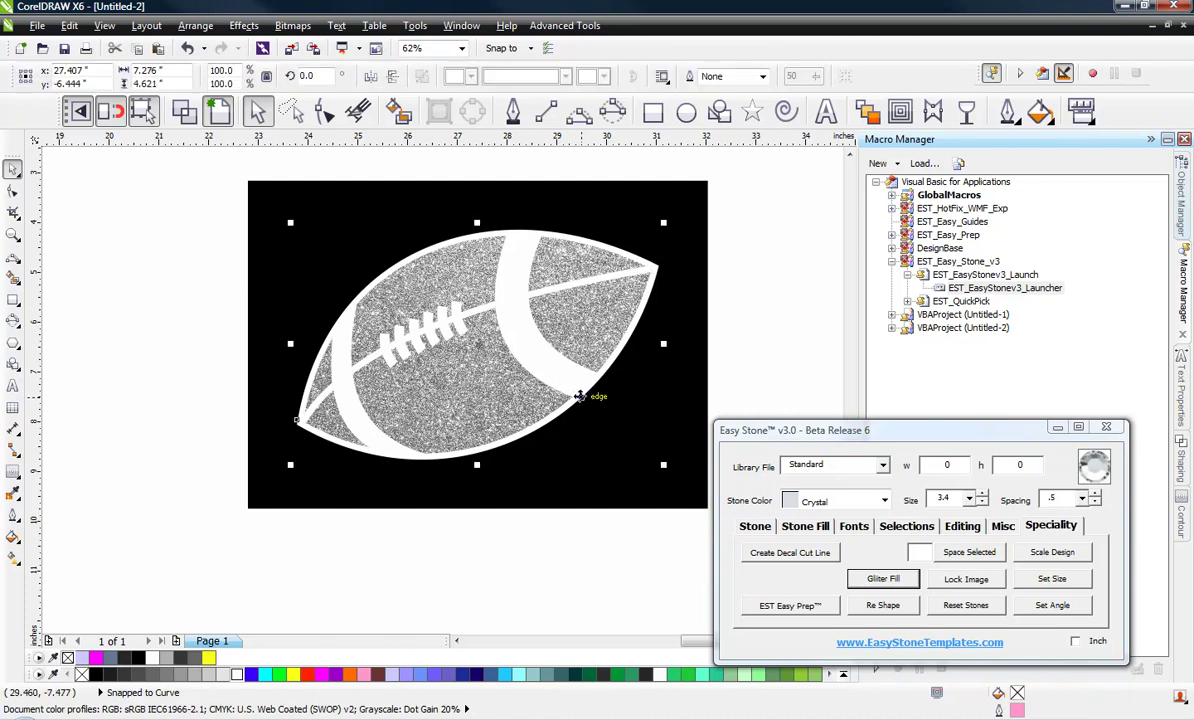
{"action": "left_click", "coordinate": [493, 399]}
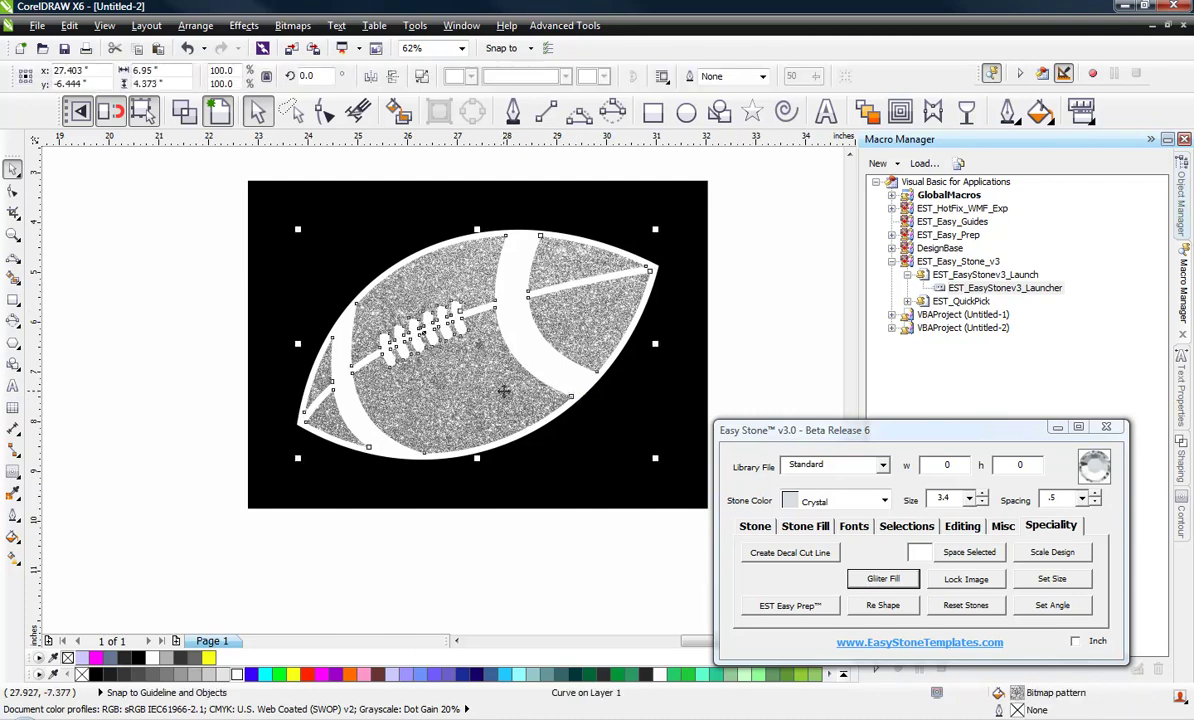
{"action": "left_click", "coordinate": [714, 305]}
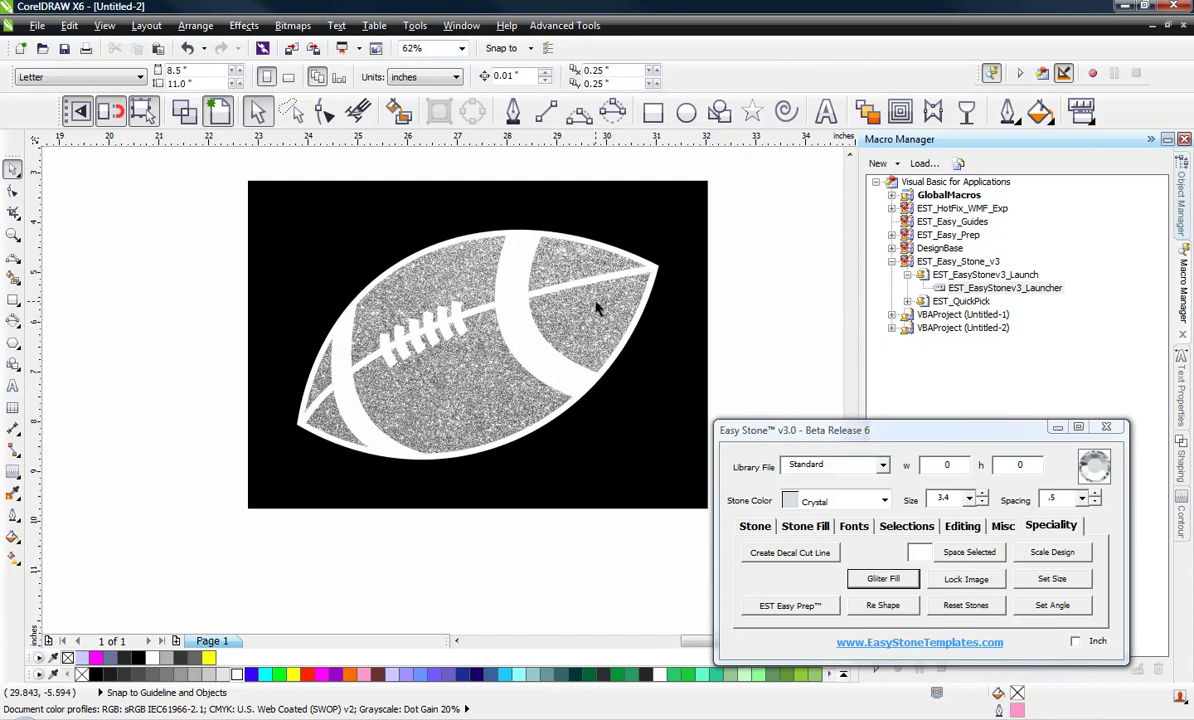
{"action": "left_click", "coordinate": [544, 357]}
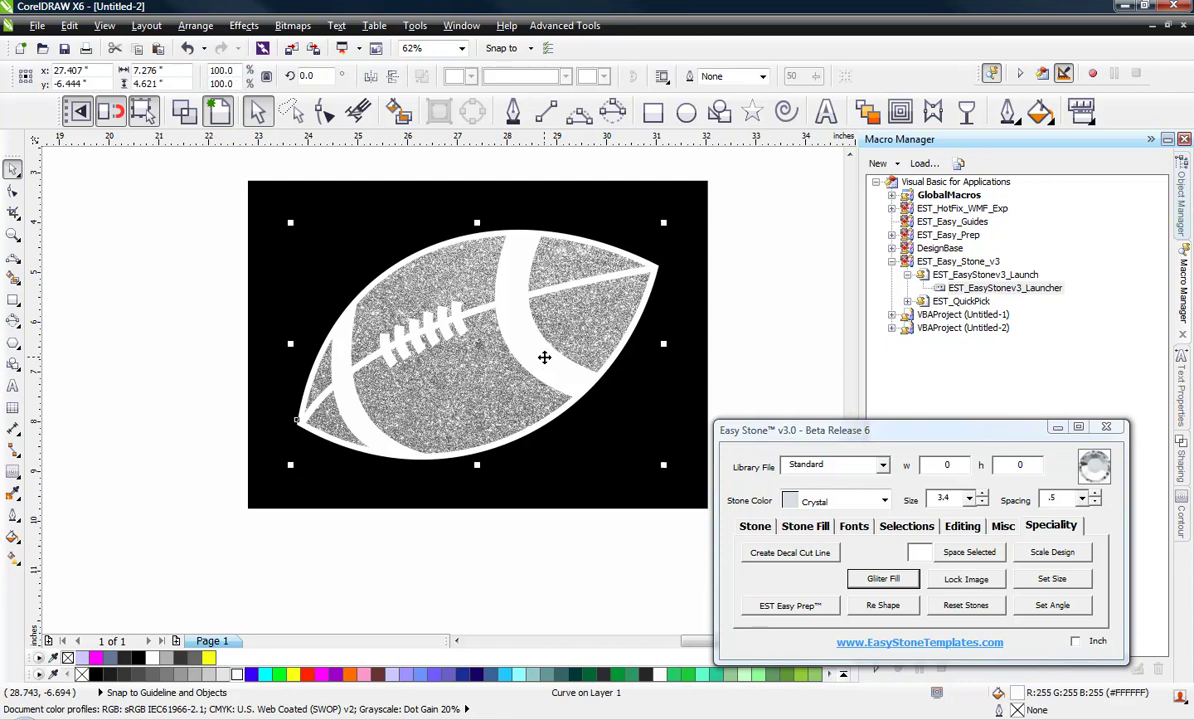
{"action": "left_click", "coordinate": [760, 313]}
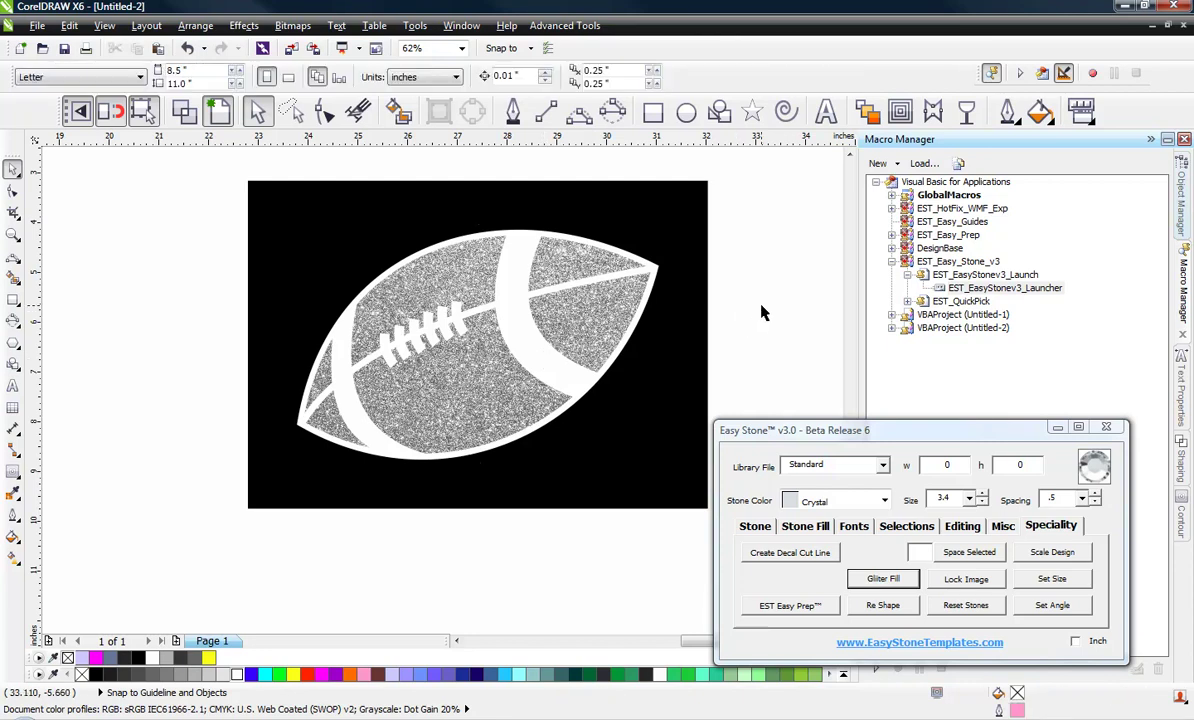
Apply Easy Stone's Copper glitter fill to the football's white contour shape and deselect it
{"action": "left_click", "coordinate": [556, 362]}
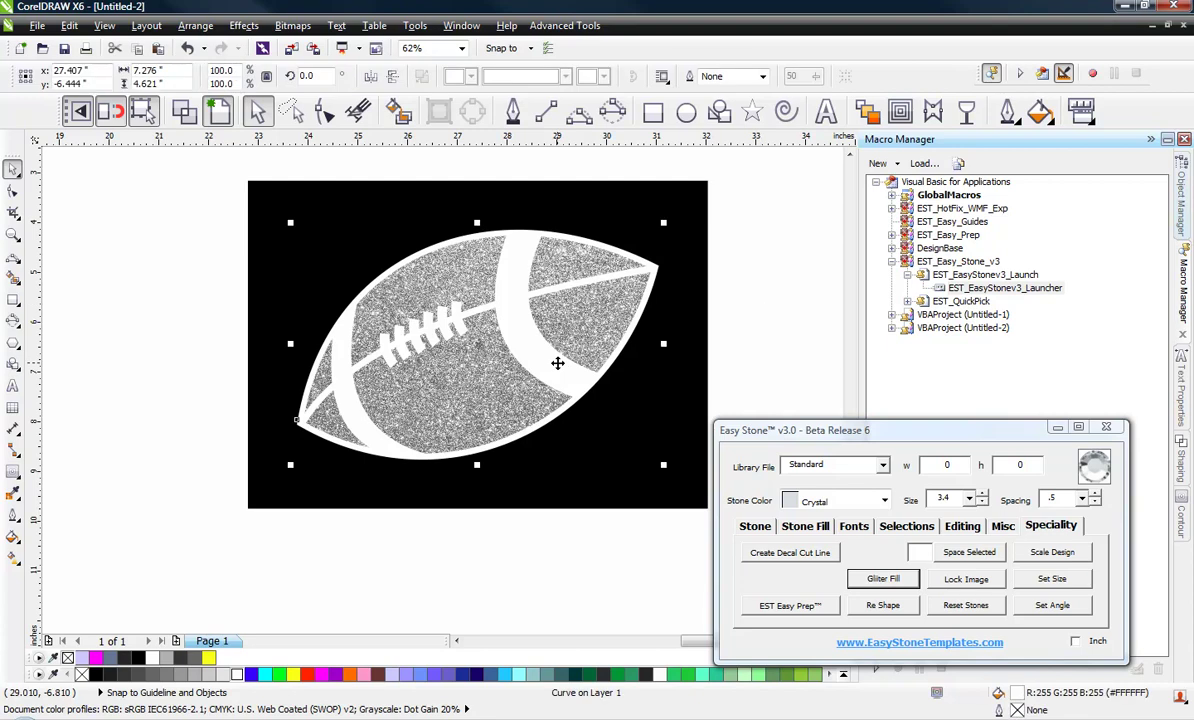
{"action": "left_click", "coordinate": [883, 578]}
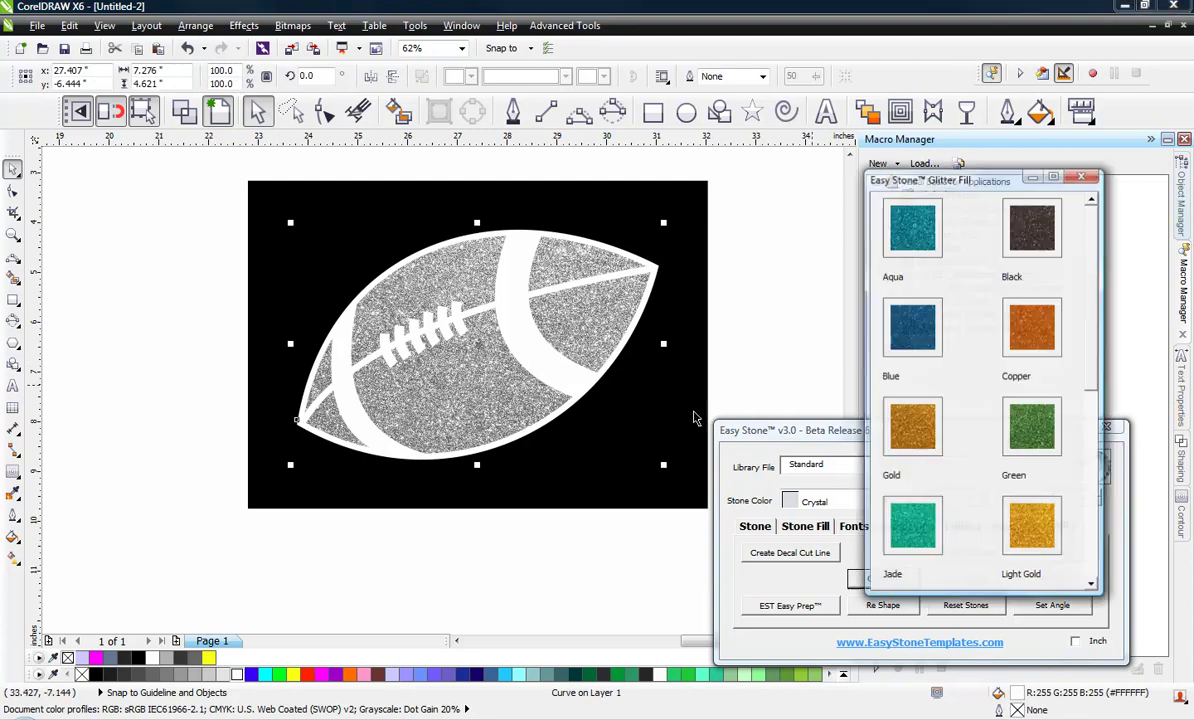
{"action": "left_click", "coordinate": [1032, 327]}
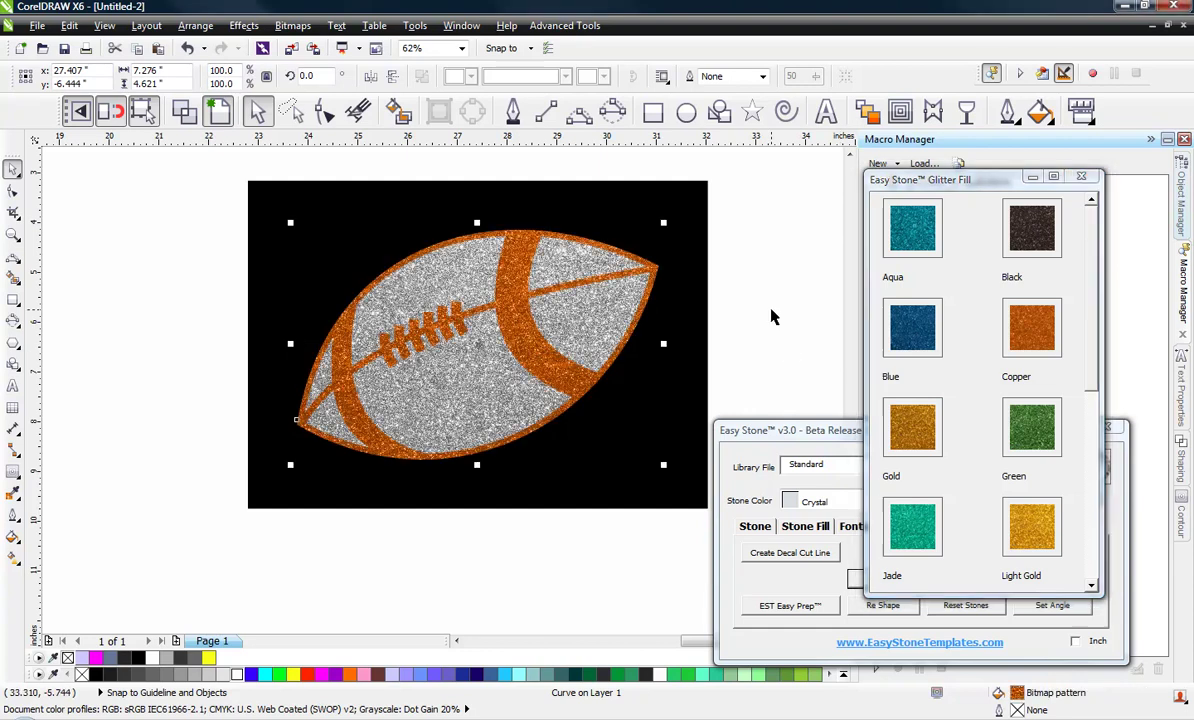
{"action": "left_click", "coordinate": [773, 314]}
Fill the football's contour shape behind the silver panels with white again and deselect it
{"action": "left_click", "coordinate": [474, 355]}
{"action": "left_click", "coordinate": [456, 616]}
{"action": "left_click", "coordinate": [521, 349]}
{"action": "left_click", "coordinate": [151, 657]}
{"action": "left_click", "coordinate": [165, 533]}
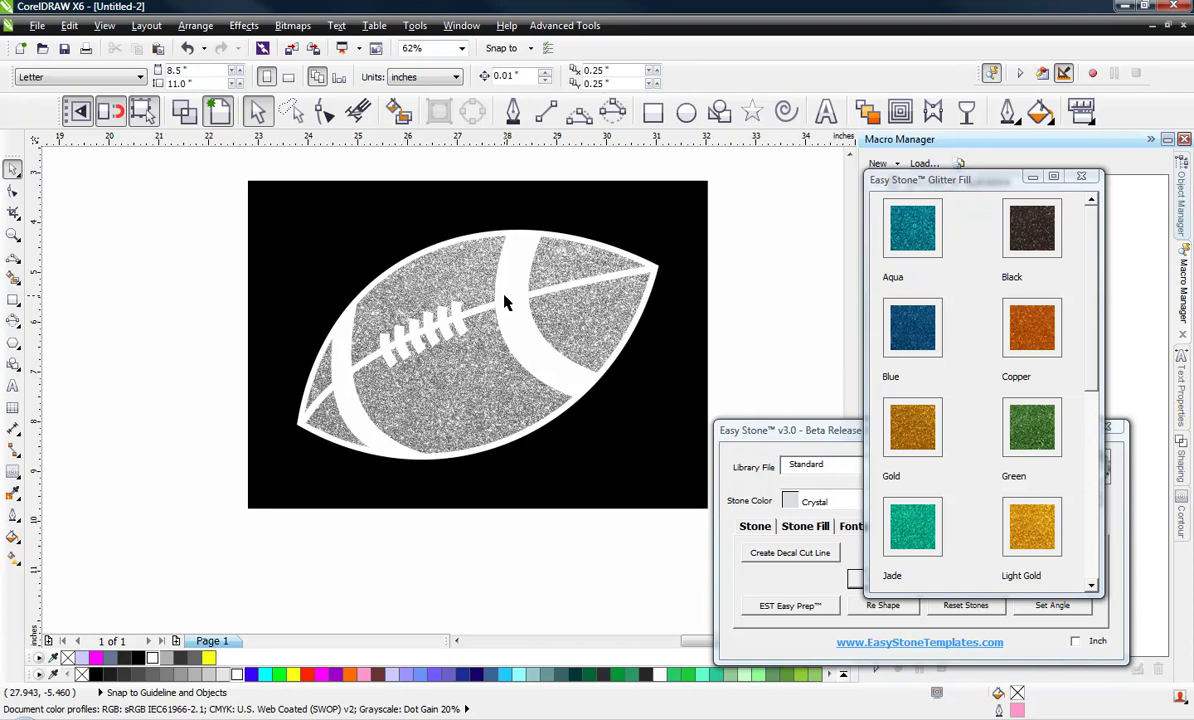
Examine the finished glitter football on its black weedbox alongside the other football versions in the drawing
{"action": "scroll", "coordinate": [505, 303], "scroll_direction": "down", "scroll_amount": 5}
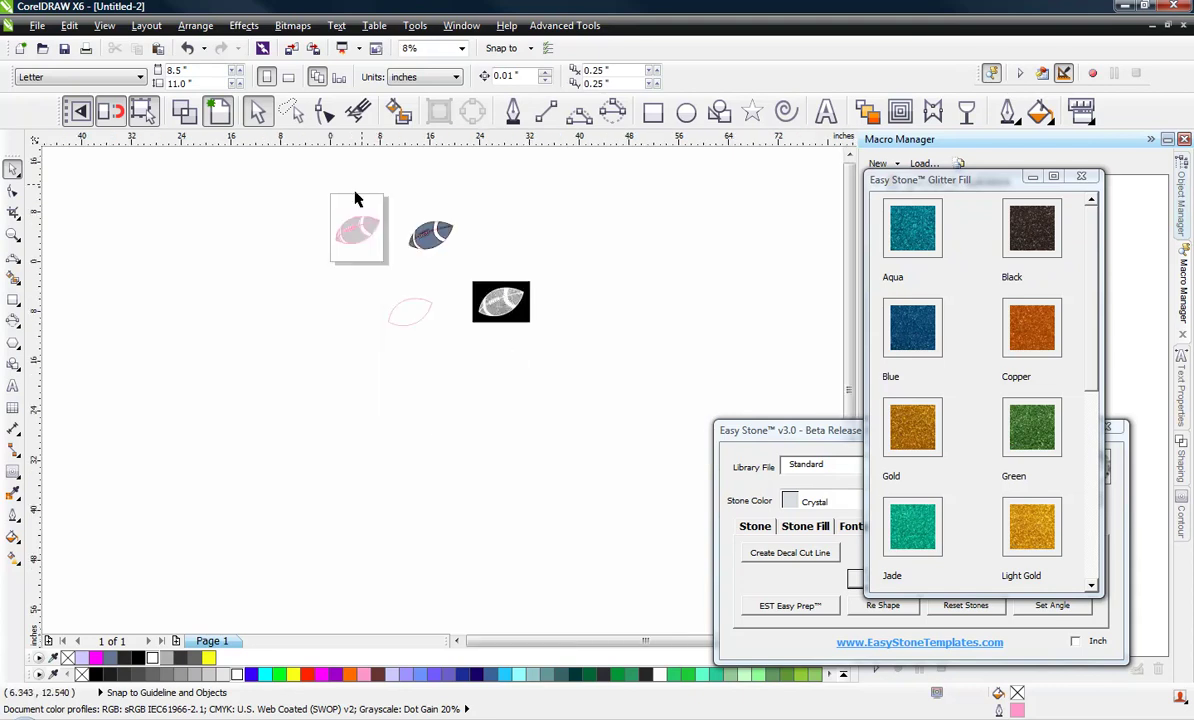
{"action": "scroll", "coordinate": [421, 195], "scroll_direction": "up", "scroll_amount": 2}
{"action": "scroll", "coordinate": [458, 405], "scroll_direction": "down", "scroll_amount": 2}
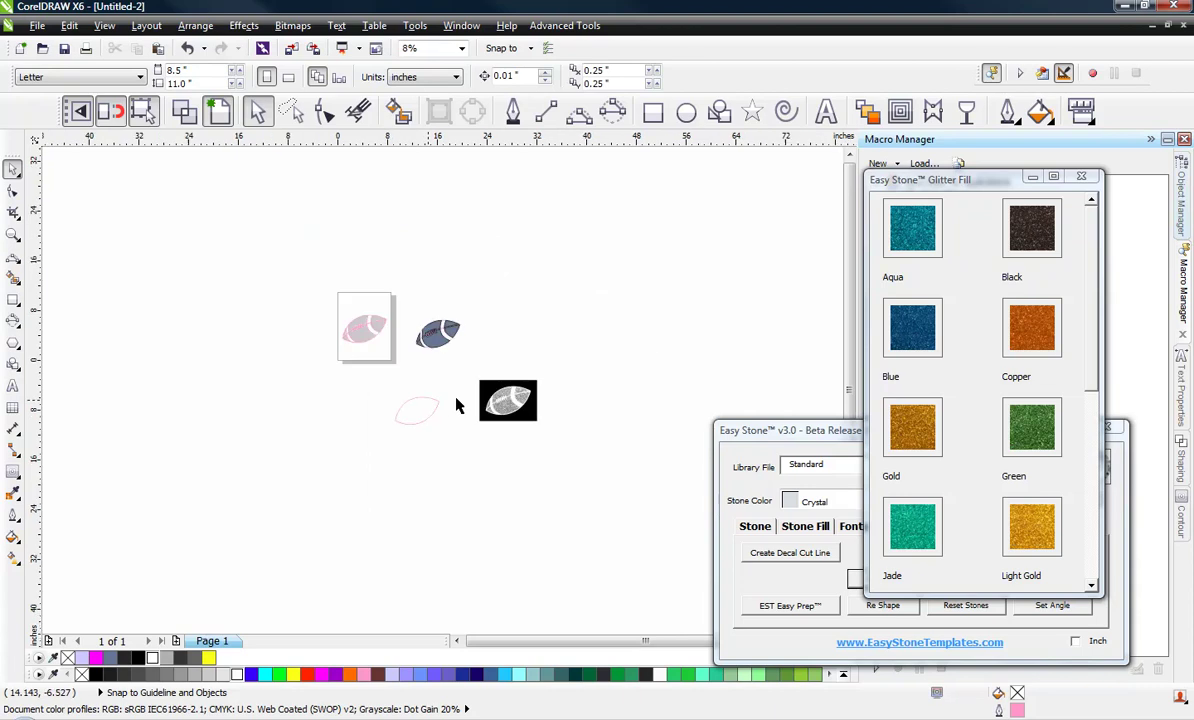
{"action": "scroll", "coordinate": [538, 400], "scroll_direction": "up", "scroll_amount": 2}
{"action": "scroll", "coordinate": [498, 400], "scroll_direction": "up", "scroll_amount": 3}
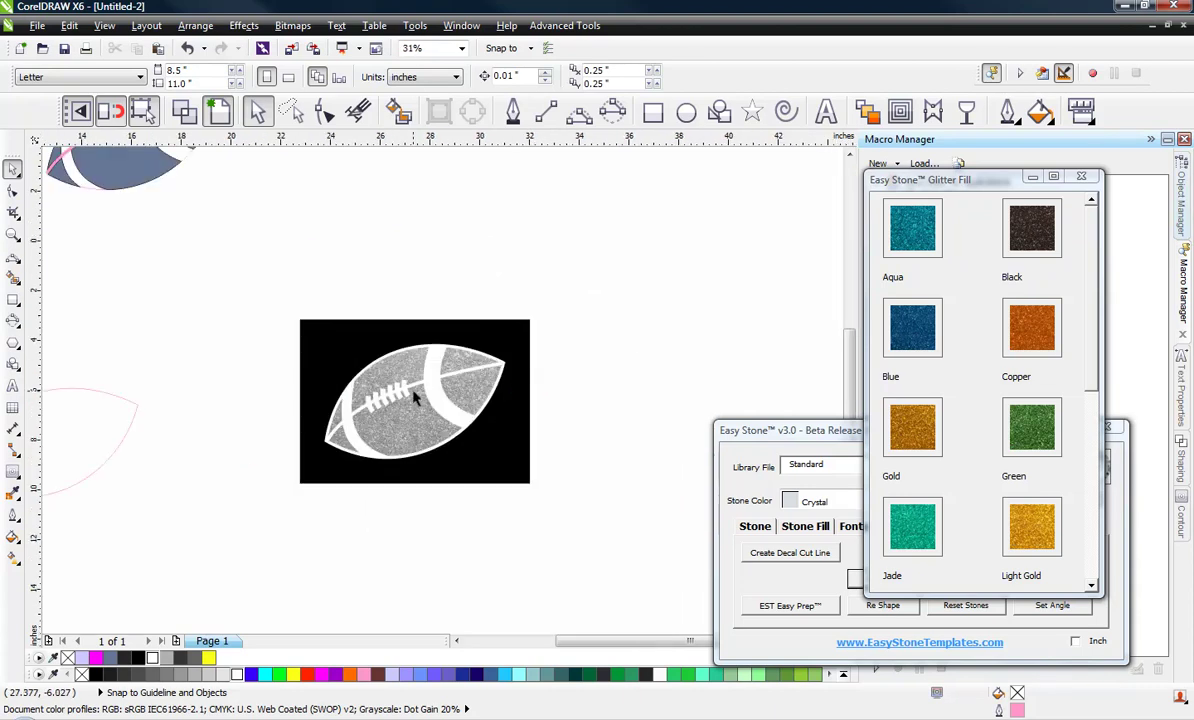
{"action": "scroll", "coordinate": [417, 398], "scroll_direction": "up", "scroll_amount": 1}
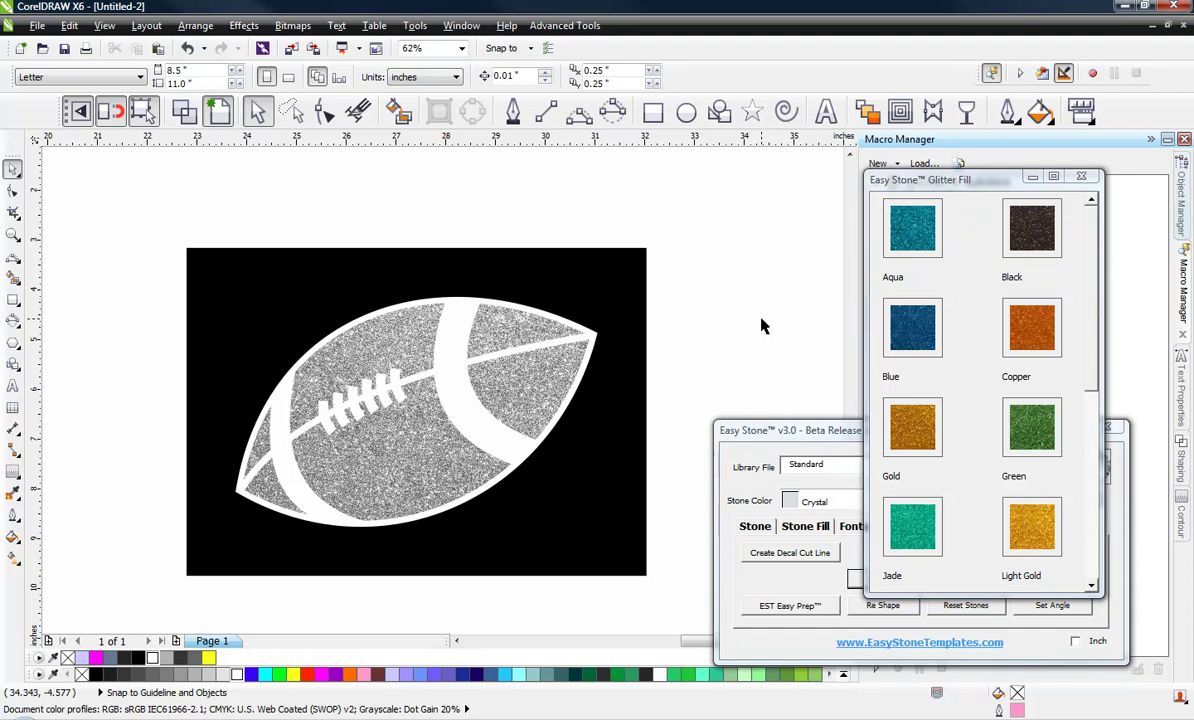
{"action": "scroll", "coordinate": [430, 290], "scroll_direction": "down", "scroll_amount": 1}
{"action": "scroll", "coordinate": [432, 325], "scroll_direction": "up", "scroll_amount": 1}
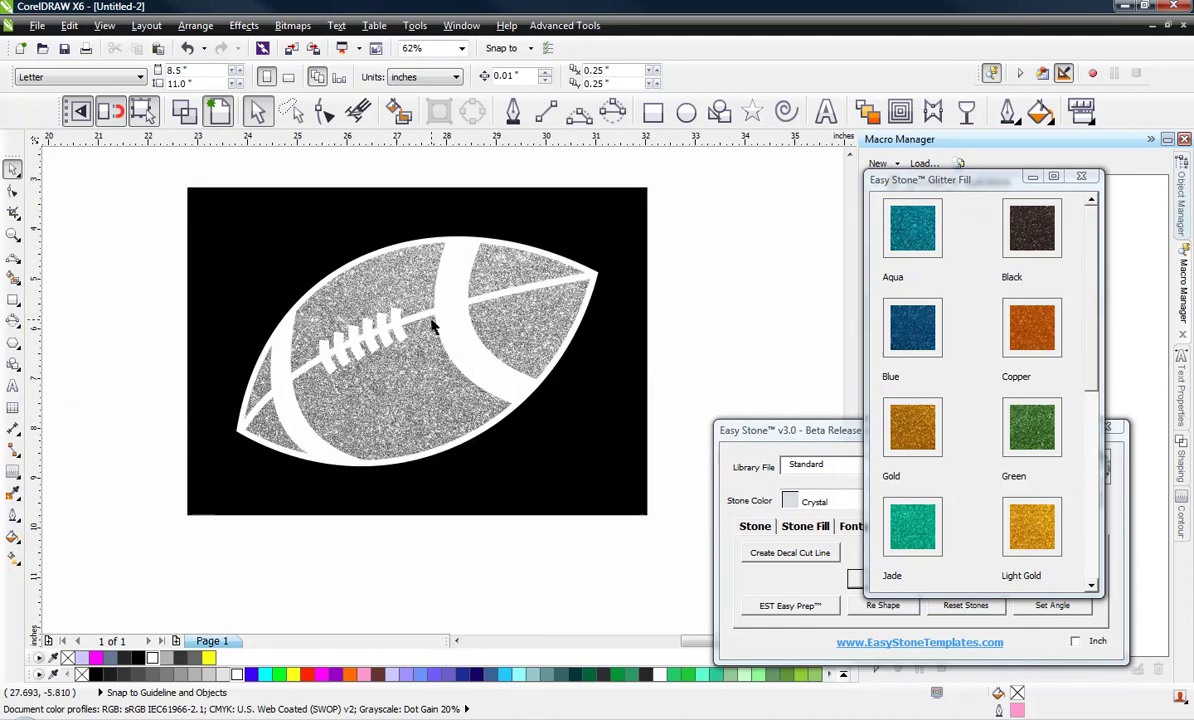